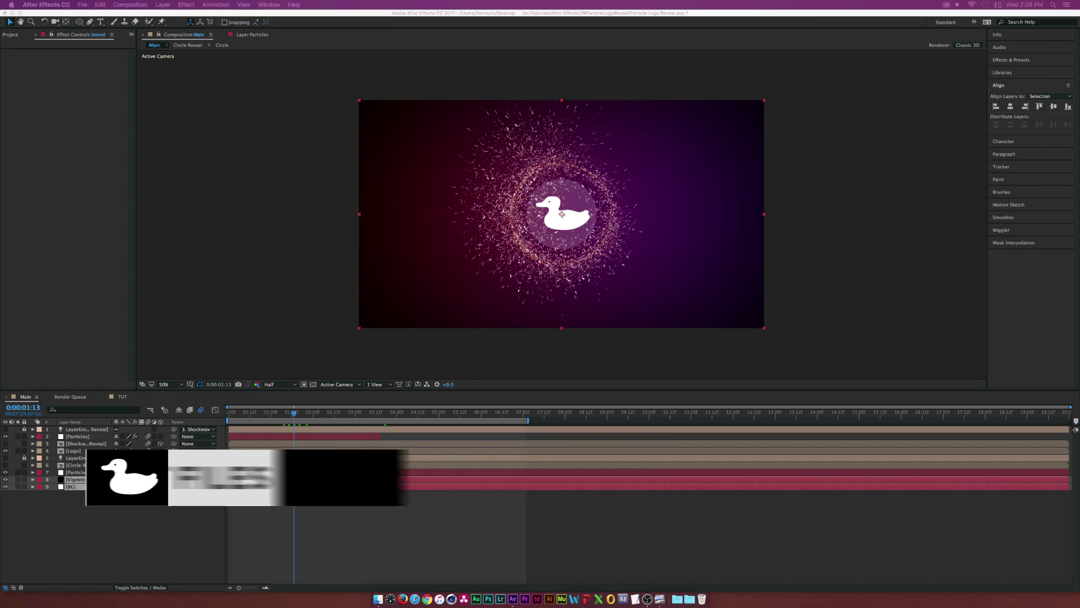
Scrub through the Demo.mov Quick Look preview of the ring explosion, then close it.
{"action": "key", "text": "super+i"}
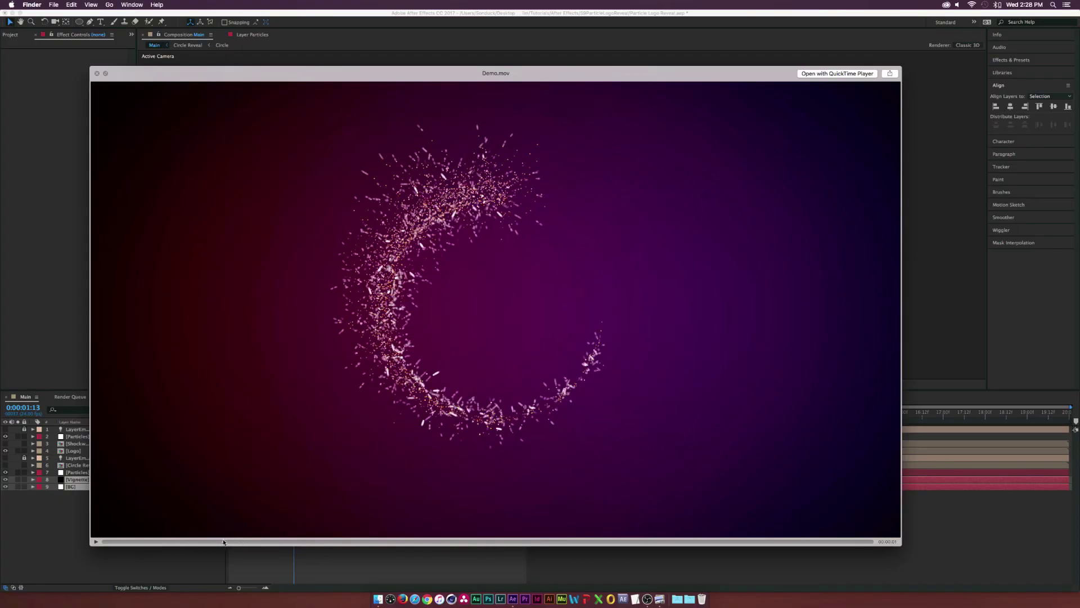
{"action": "left_click_drag", "start_coordinate": [223, 542], "coordinate": [252, 546]}
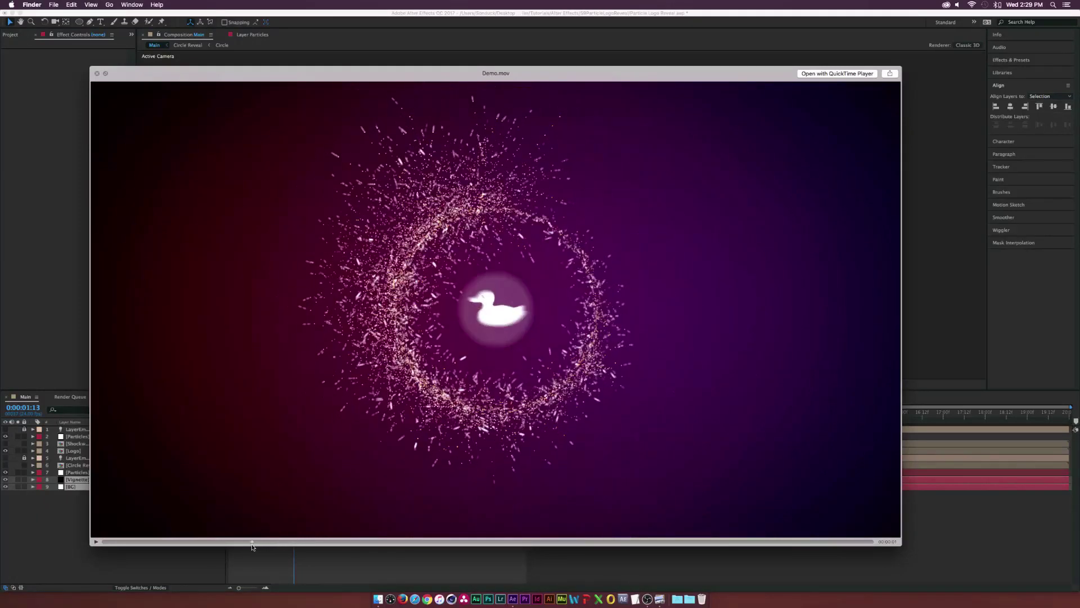
{"action": "key", "text": "space"}
Switch to the TUT composition and inspect the BG gradient and Vignette mask layers.
{"action": "left_click", "coordinate": [98, 541]}
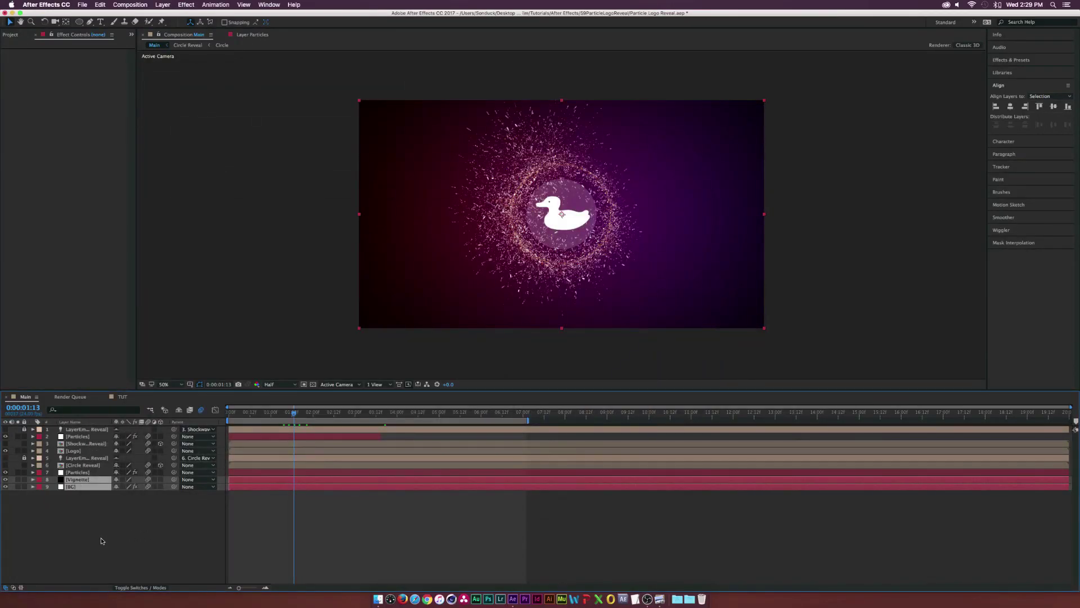
{"action": "left_click", "coordinate": [124, 397]}
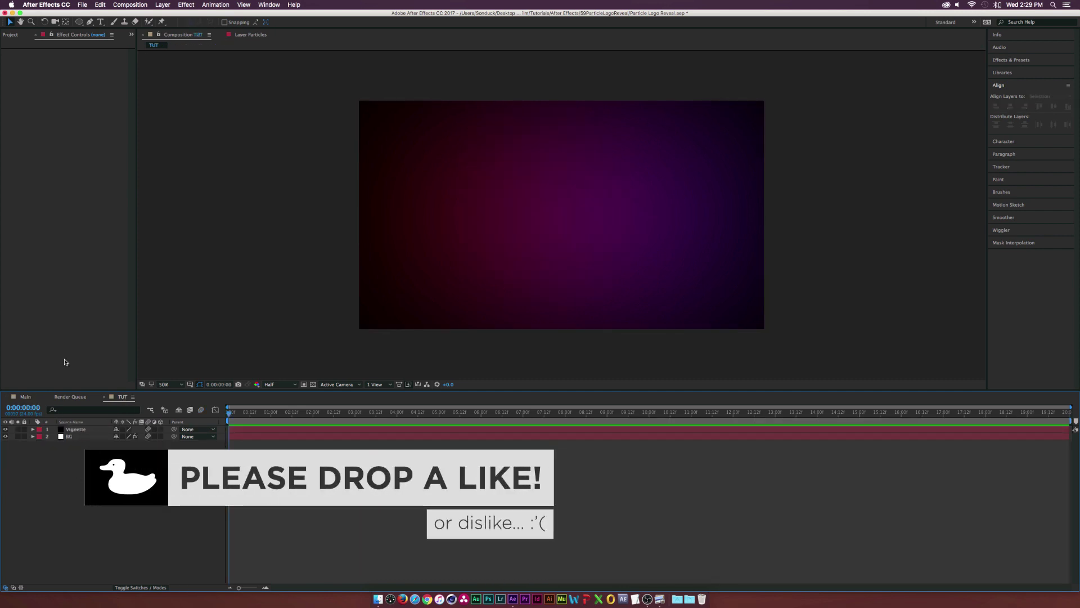
{"action": "left_click", "coordinate": [69, 437]}
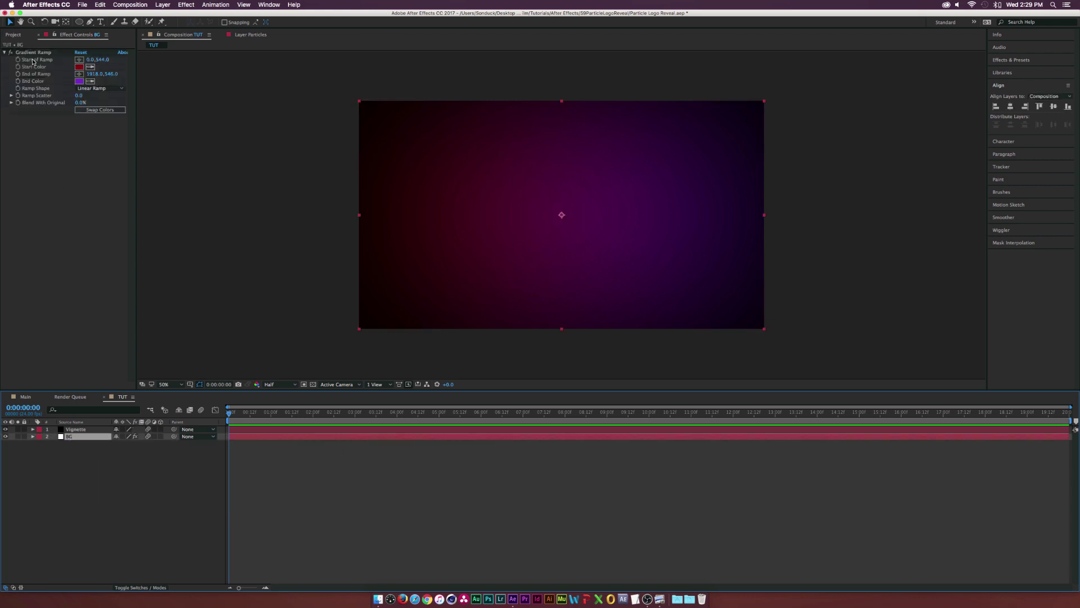
{"action": "left_click", "coordinate": [76, 430]}
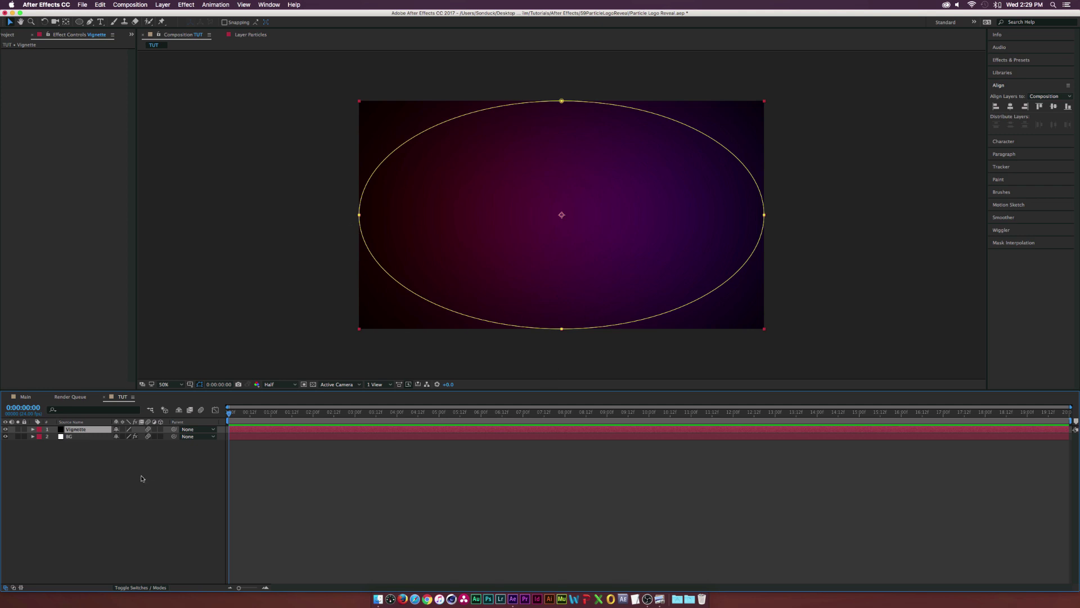
{"action": "left_click", "coordinate": [141, 478]}
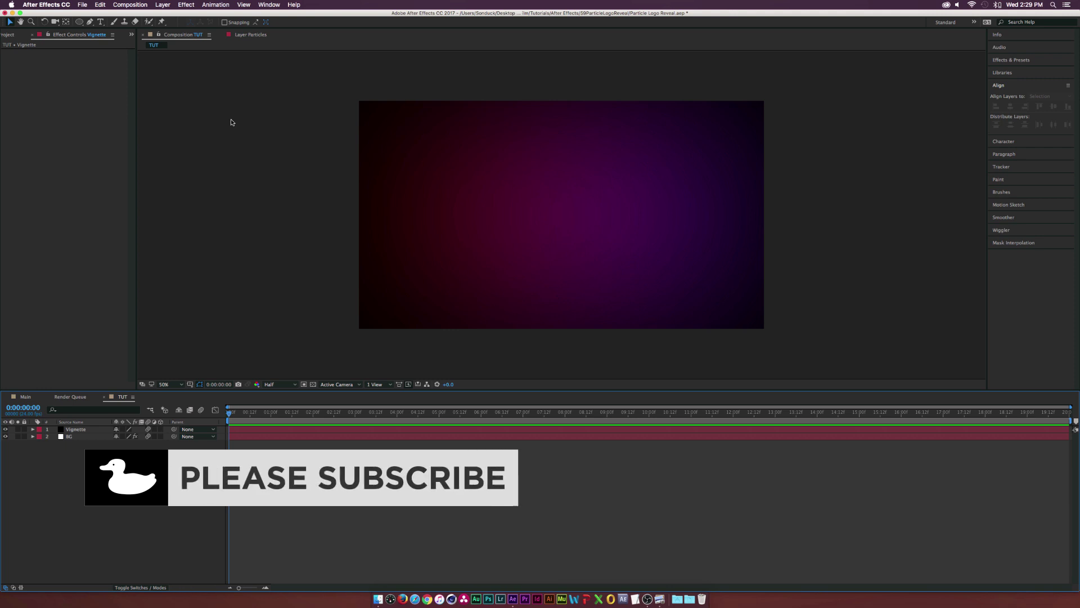
{"action": "left_click", "coordinate": [169, 4]}
Create a comp-sized solid layer named Particles.
{"action": "mouse_move", "coordinate": [225, 15]}
{"action": "left_click", "coordinate": [318, 31]}
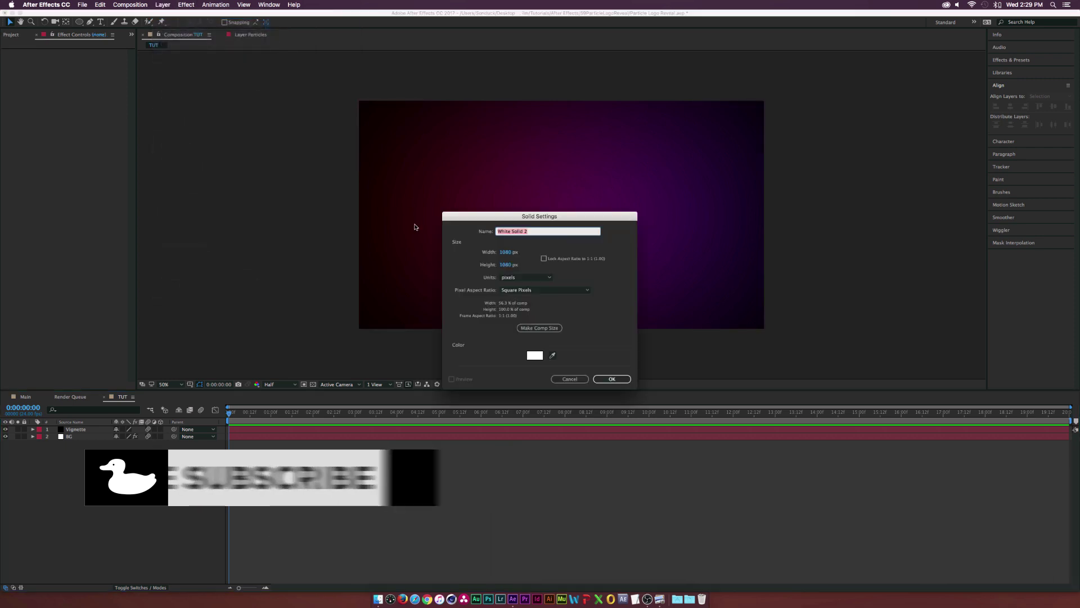
{"action": "type", "text": "Particles"}
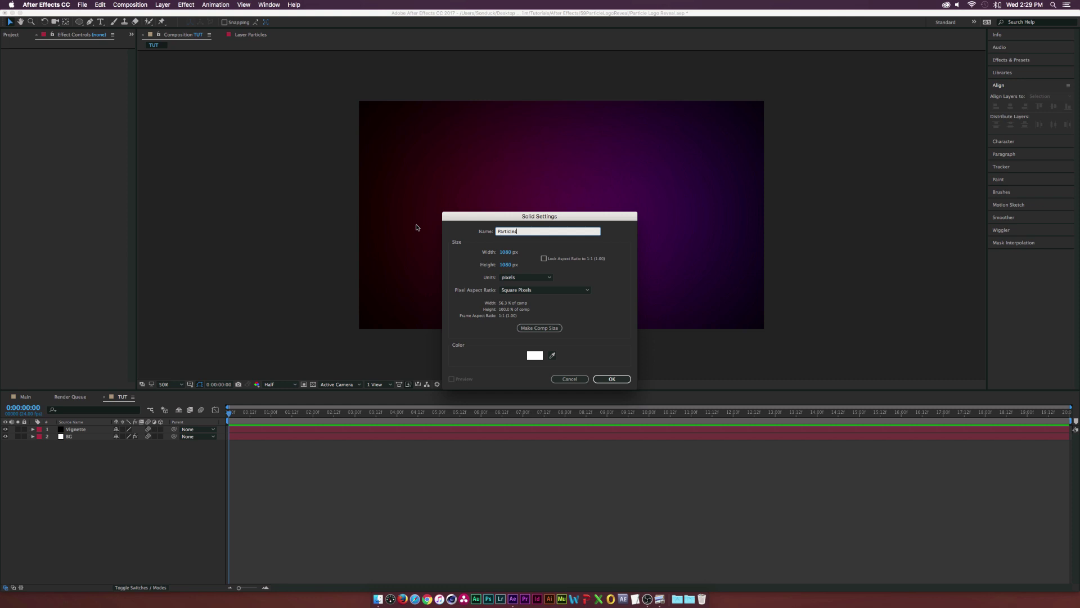
{"action": "left_click", "coordinate": [534, 328]}
{"action": "left_click", "coordinate": [611, 378]}
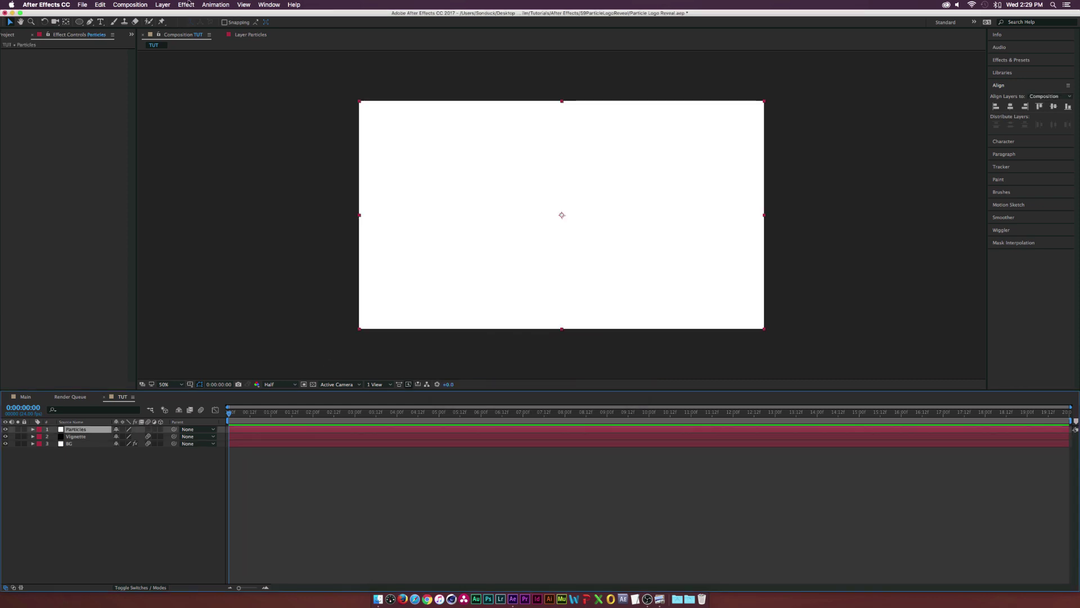
Apply Trapcode Particular to the Particles solid and scrub forward to see particles emit.
{"action": "left_click", "coordinate": [188, 4]}
{"action": "mouse_move", "coordinate": [206, 232]}
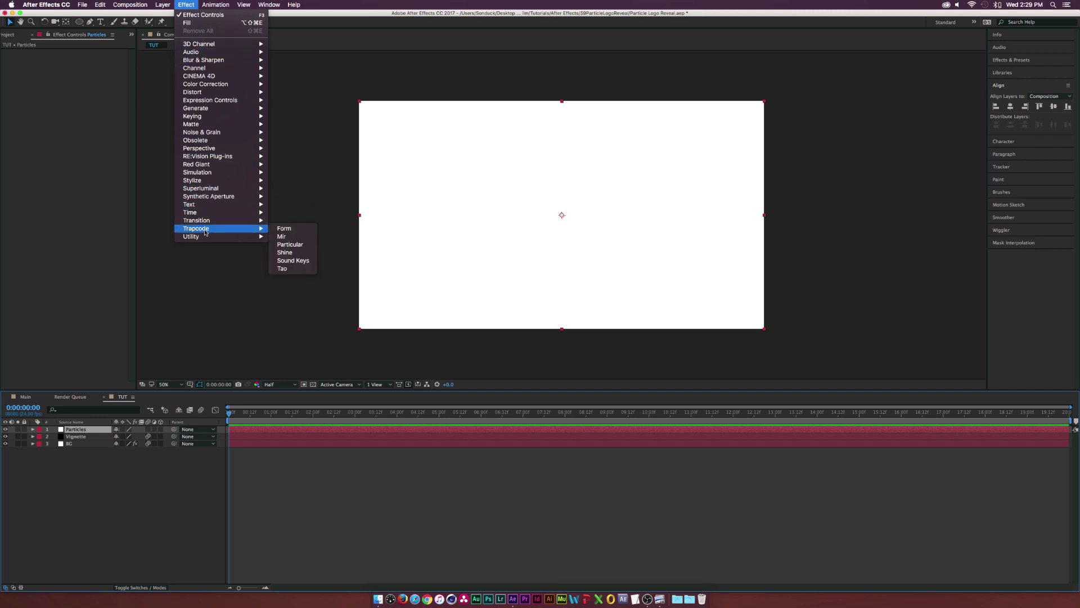
{"action": "left_click", "coordinate": [289, 244]}
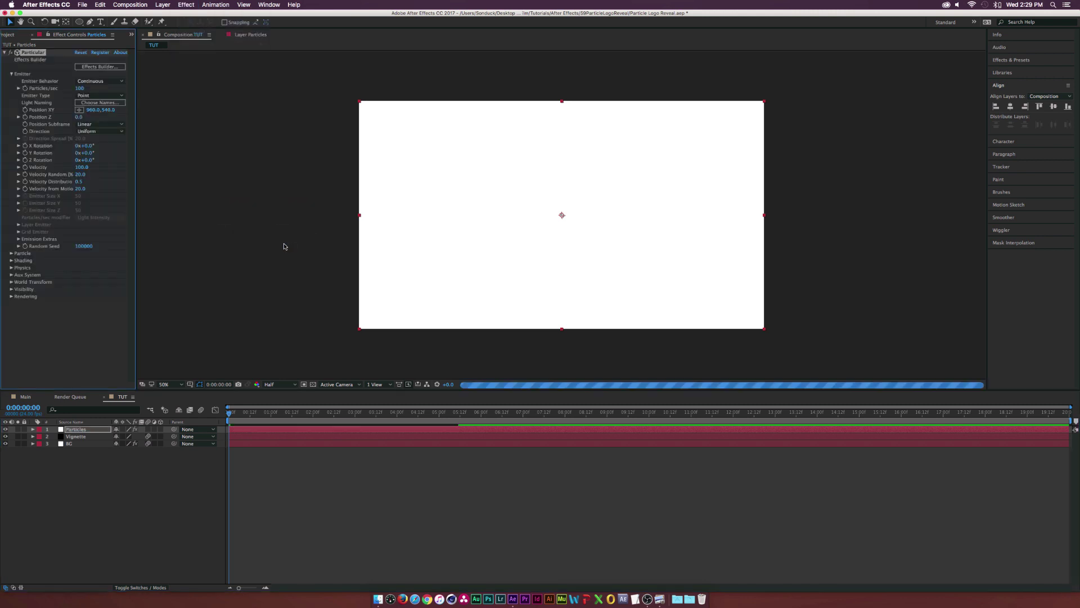
{"action": "left_click_drag", "start_coordinate": [242, 419], "coordinate": [341, 418]}
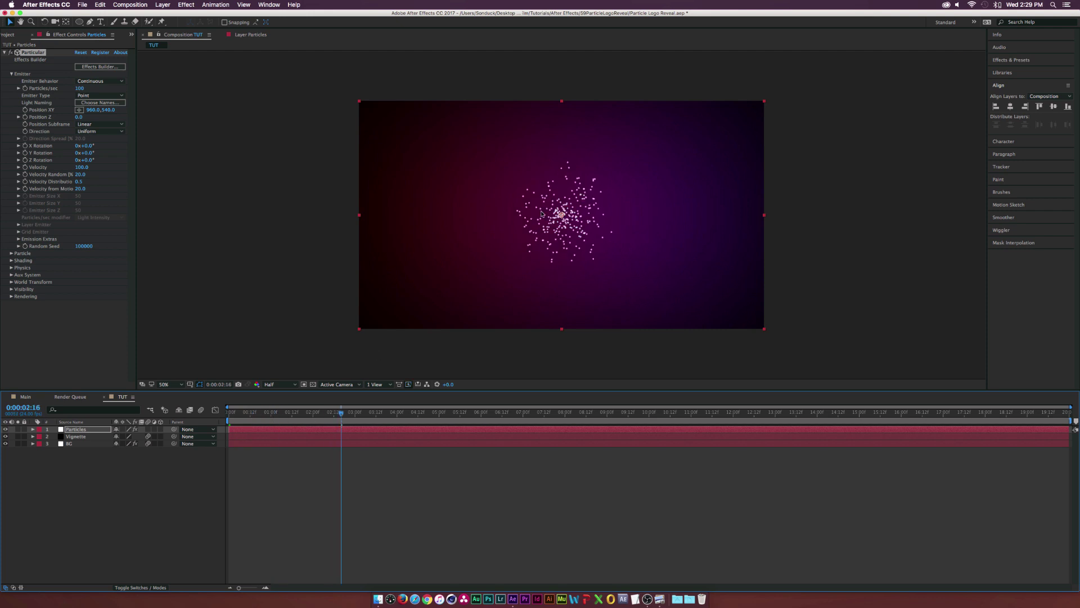
{"action": "left_click", "coordinate": [99, 495]}
{"action": "left_click", "coordinate": [583, 287]}
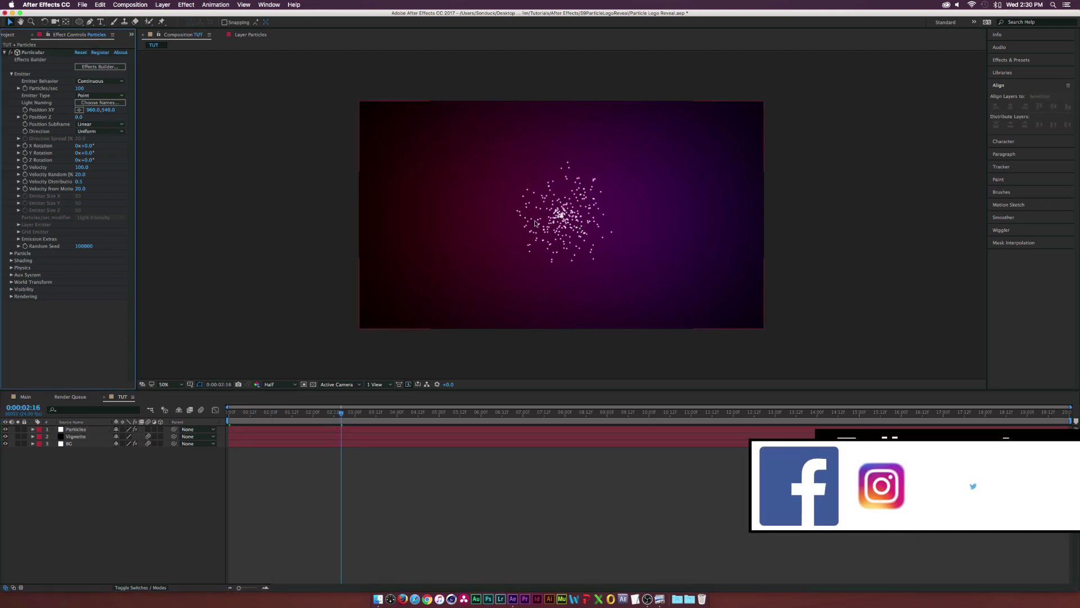
Create a 1080×1080 solid layer named Circle.
{"action": "left_click", "coordinate": [81, 476]}
{"action": "left_click", "coordinate": [162, 4]}
{"action": "mouse_move", "coordinate": [169, 14]}
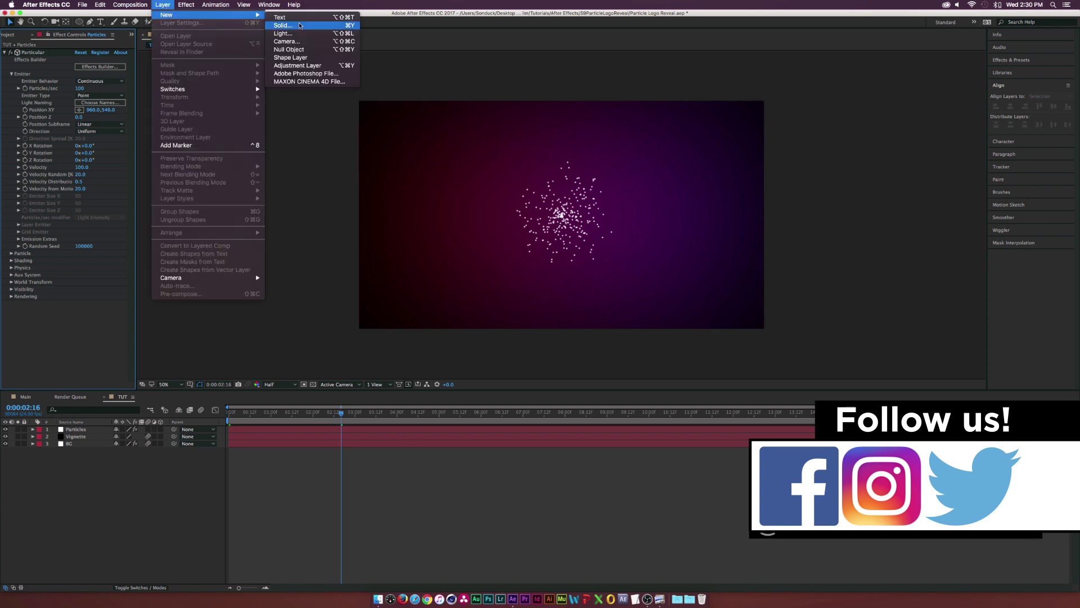
{"action": "left_click", "coordinate": [285, 27]}
{"action": "type", "text": "Circle"}
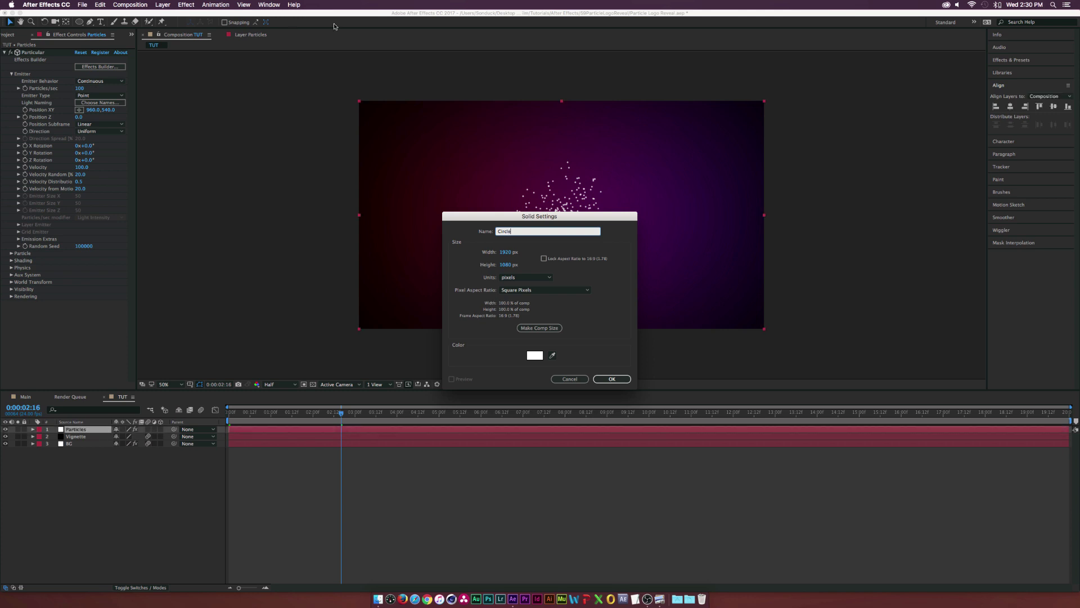
{"action": "left_click", "coordinate": [506, 252]}
{"action": "type", "text": "1"}
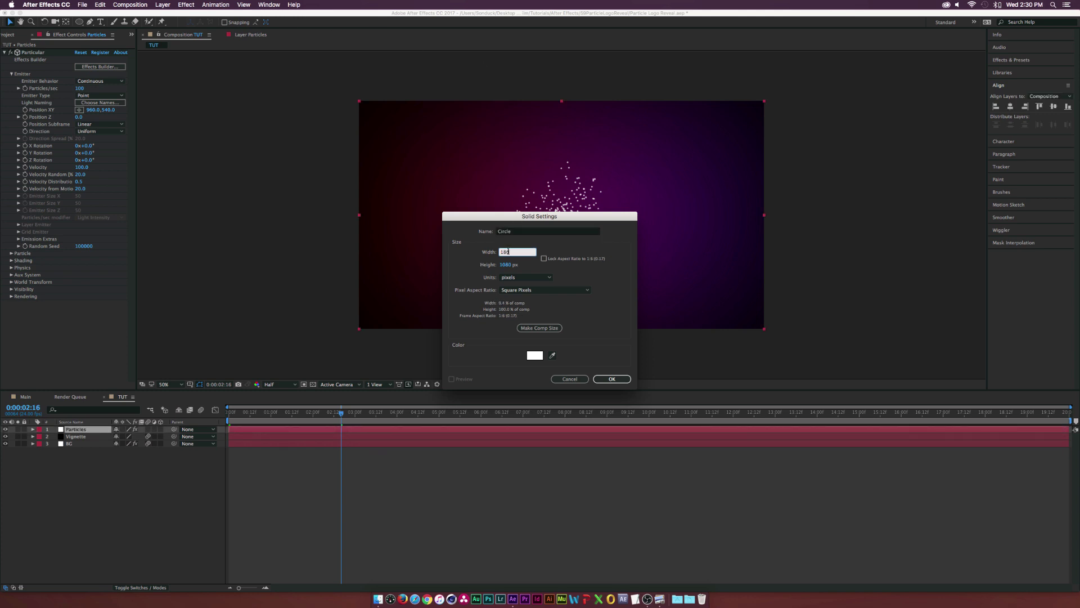
{"action": "type", "text": "080"}
{"action": "key", "text": "Return"}
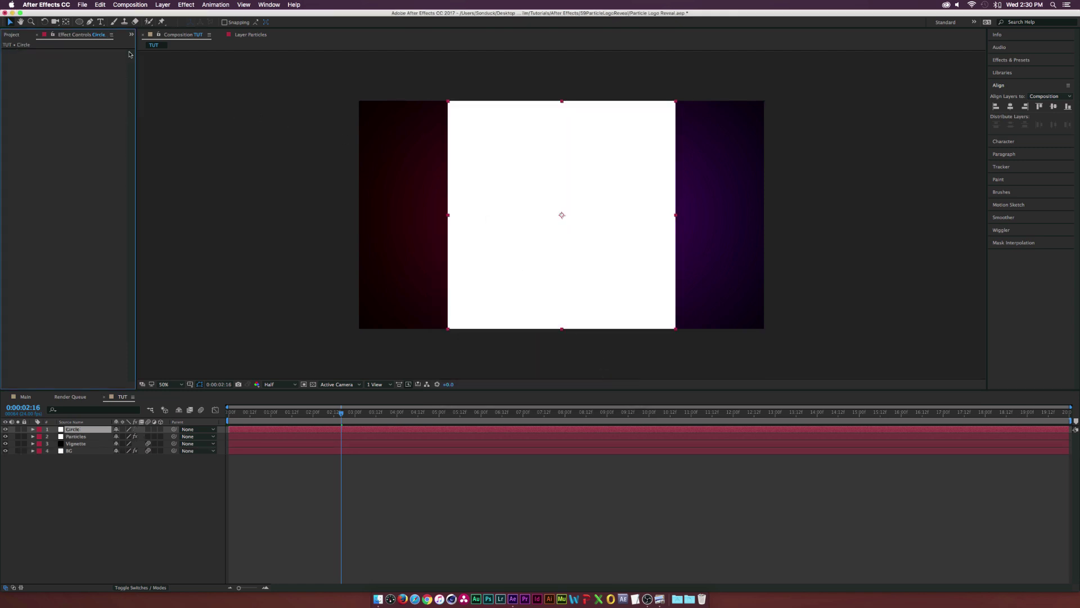
Give the Circle solid a full ellipse mask, duplicate it, and set Mask 2 to Subtract.
{"action": "double_click", "coordinate": [80, 22]}
{"action": "left_click", "coordinate": [80, 22]}
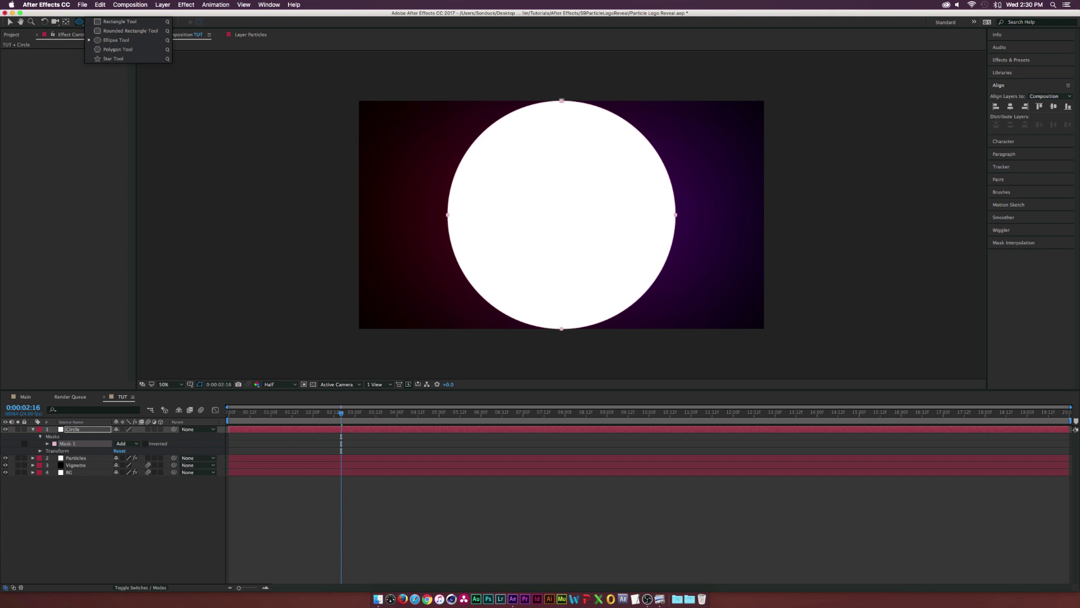
{"action": "left_click", "coordinate": [11, 23]}
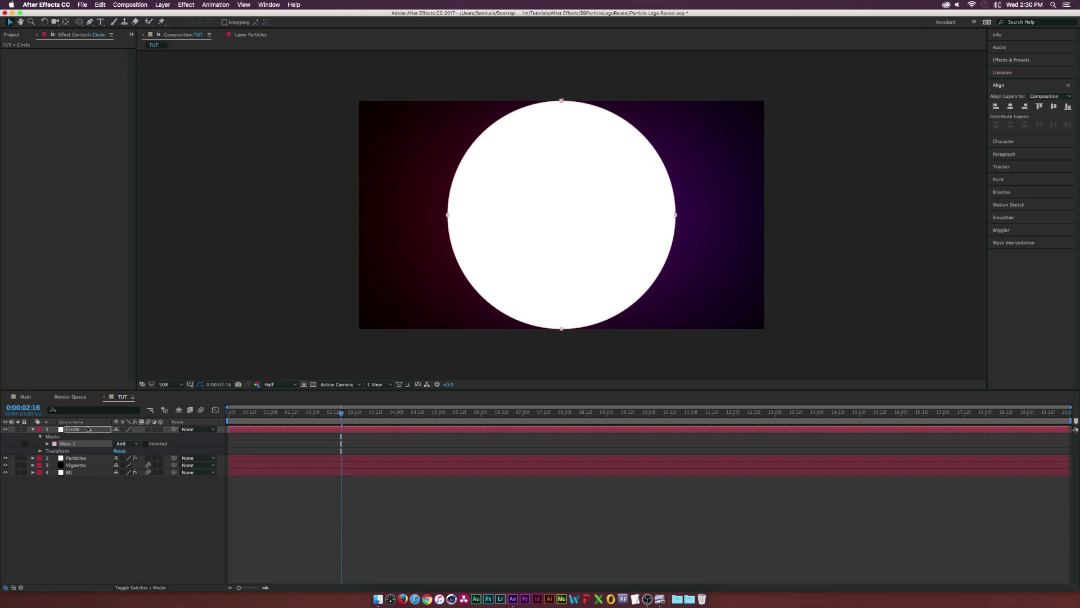
{"action": "left_click", "coordinate": [87, 445]}
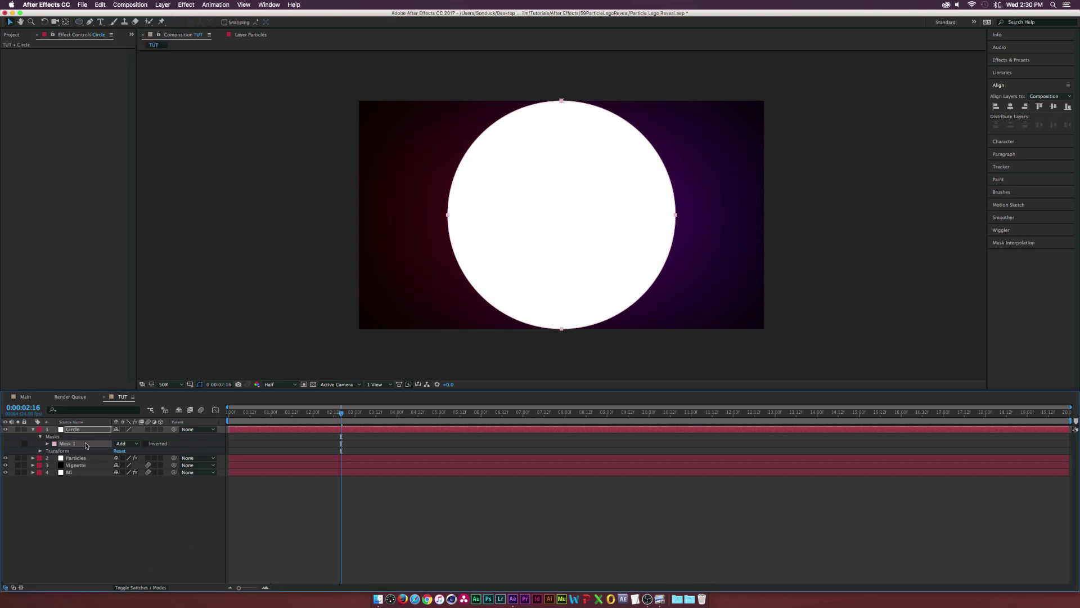
{"action": "left_click", "coordinate": [96, 3]}
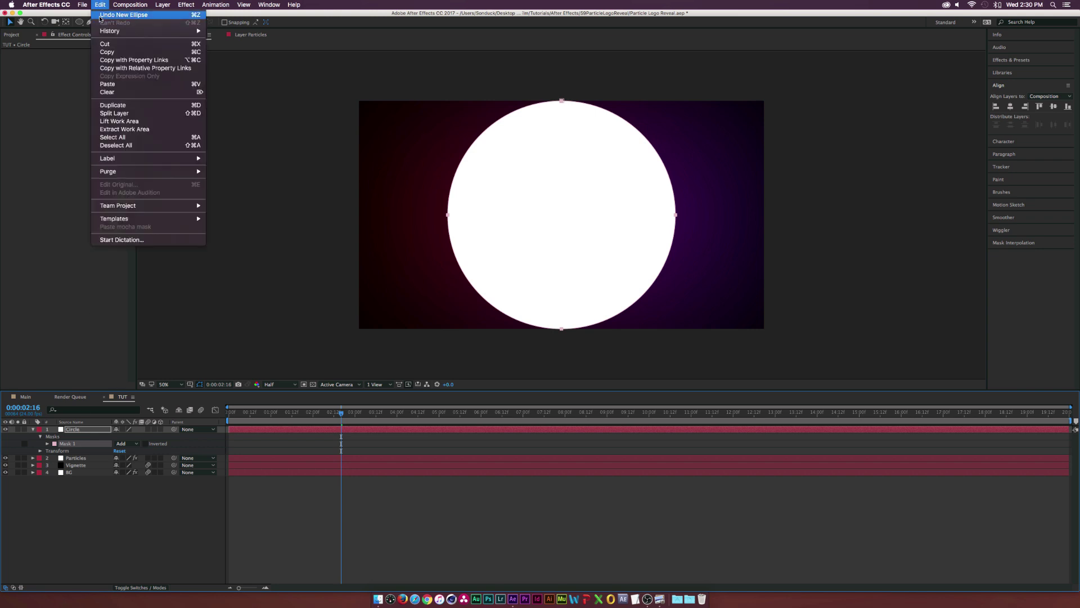
{"action": "left_click", "coordinate": [115, 106]}
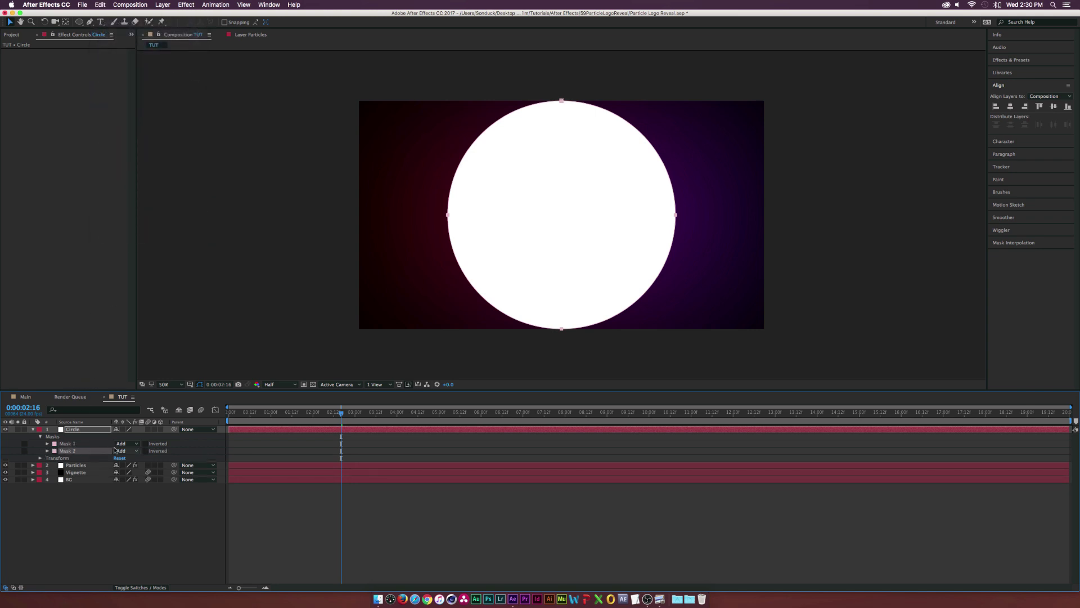
{"action": "left_click", "coordinate": [124, 450]}
{"action": "left_click", "coordinate": [138, 476]}
{"action": "left_click", "coordinate": [71, 430]}
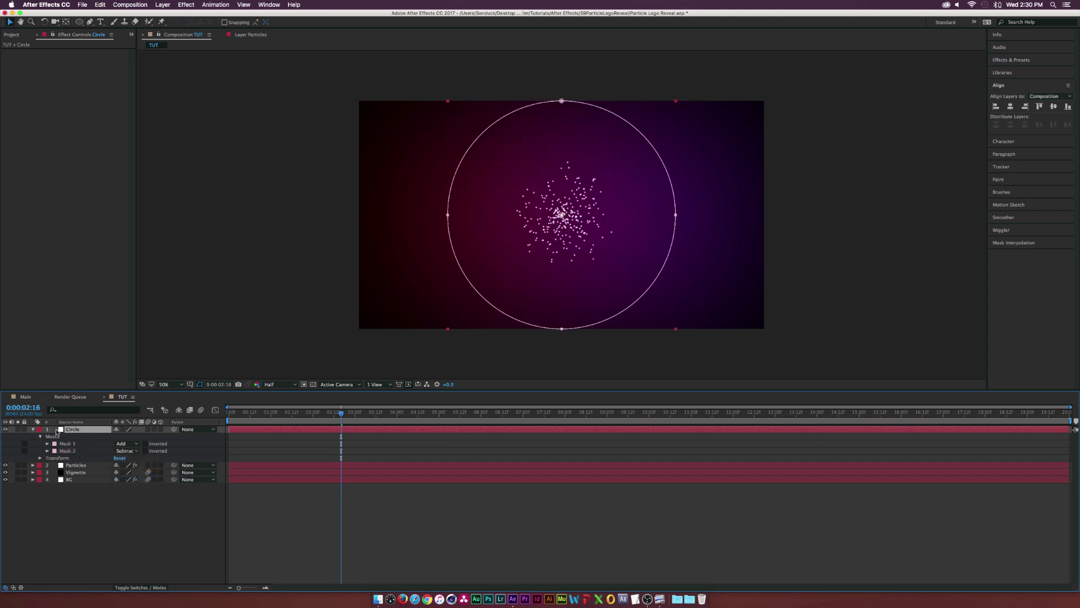
Expand Mask 2 by -17 pixels to thicken the ring and scale the Circle layer to 72%.
{"action": "key", "text": "u"}
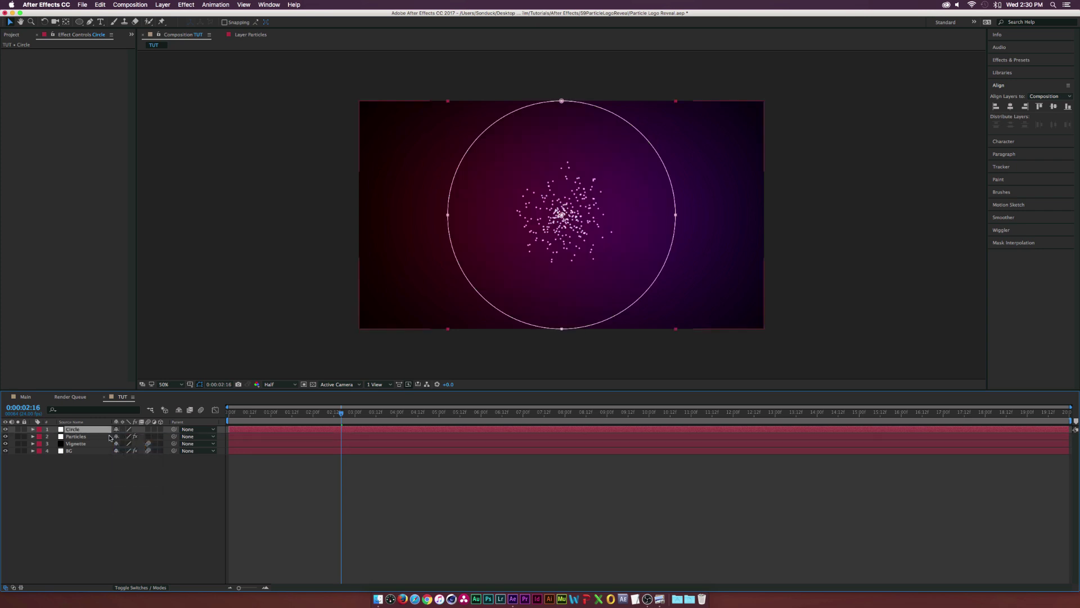
{"action": "key", "text": "m"}
{"action": "key", "text": "m"}
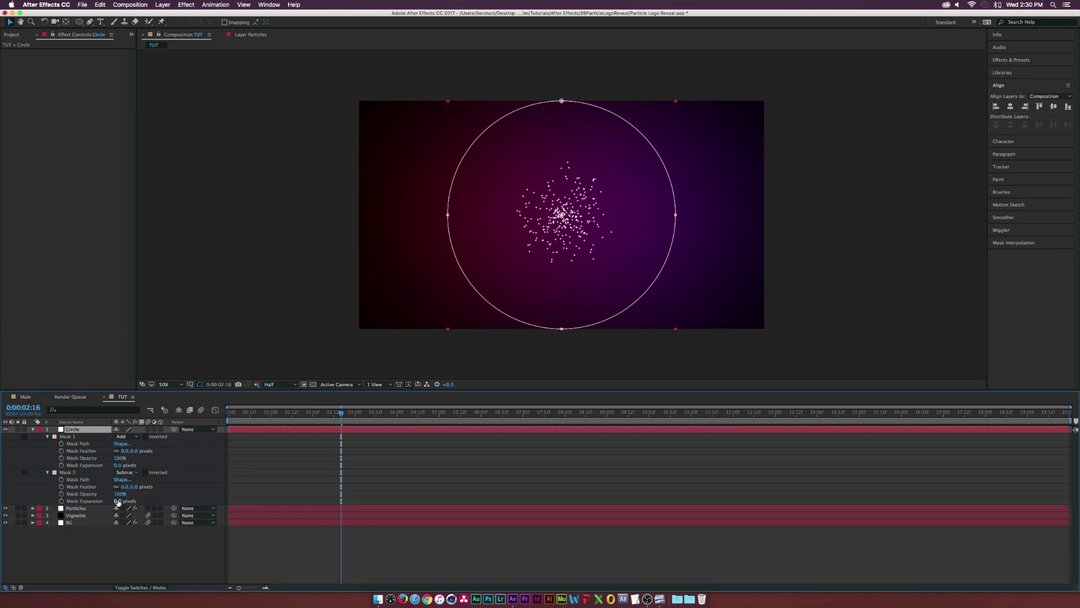
{"action": "mouse_move", "coordinate": [117, 500]}
{"action": "left_mouse_down"}
{"action": "mouse_move", "coordinate": [105, 500]}
{"action": "mouse_move", "coordinate": [116, 500]}
{"action": "left_mouse_up"}
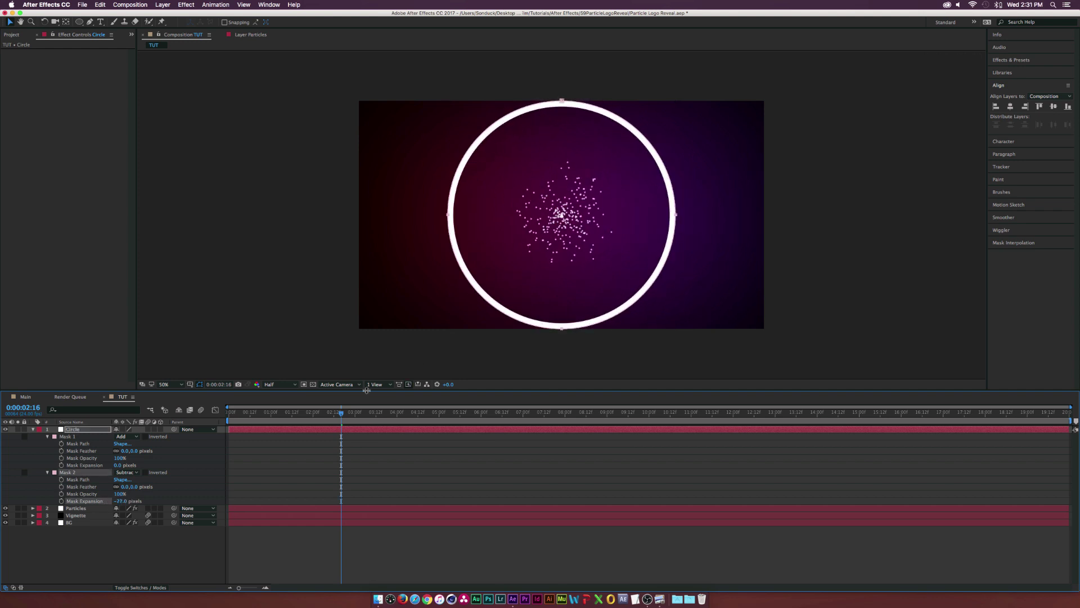
{"action": "key", "text": "s"}
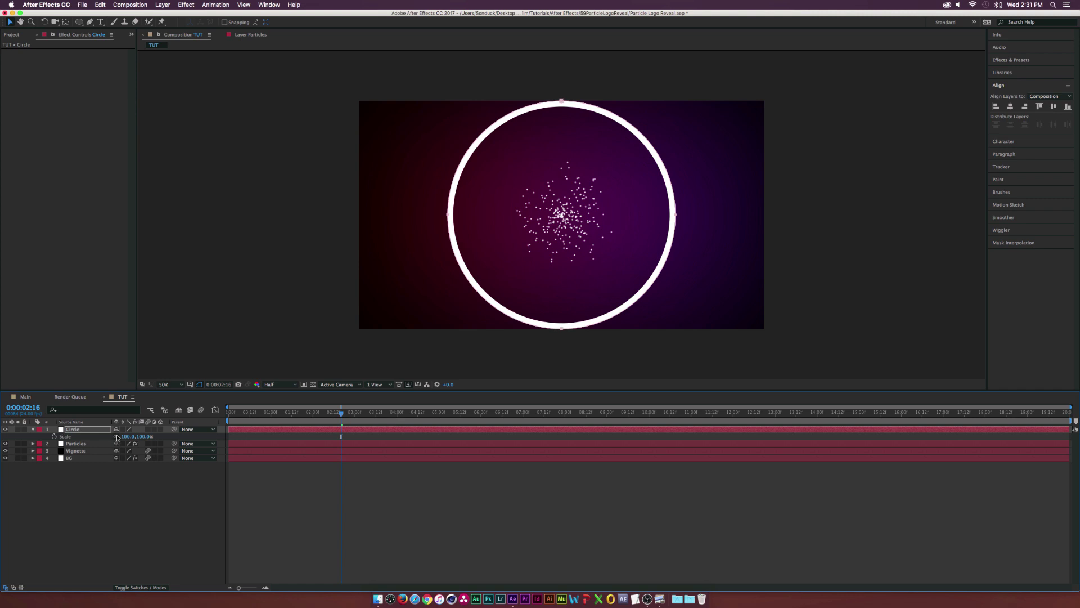
{"action": "mouse_move", "coordinate": [116, 437]}
{"action": "left_mouse_down"}
{"action": "mouse_move", "coordinate": [96, 437]}
{"action": "mouse_move", "coordinate": [118, 437]}
{"action": "left_mouse_up"}
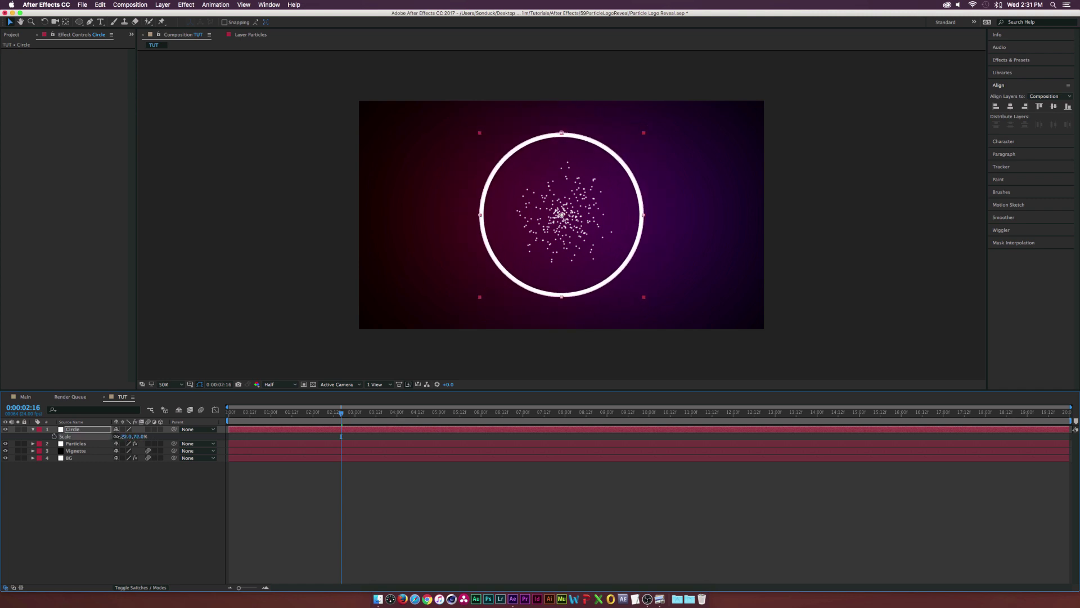
{"action": "left_click", "coordinate": [77, 430]}
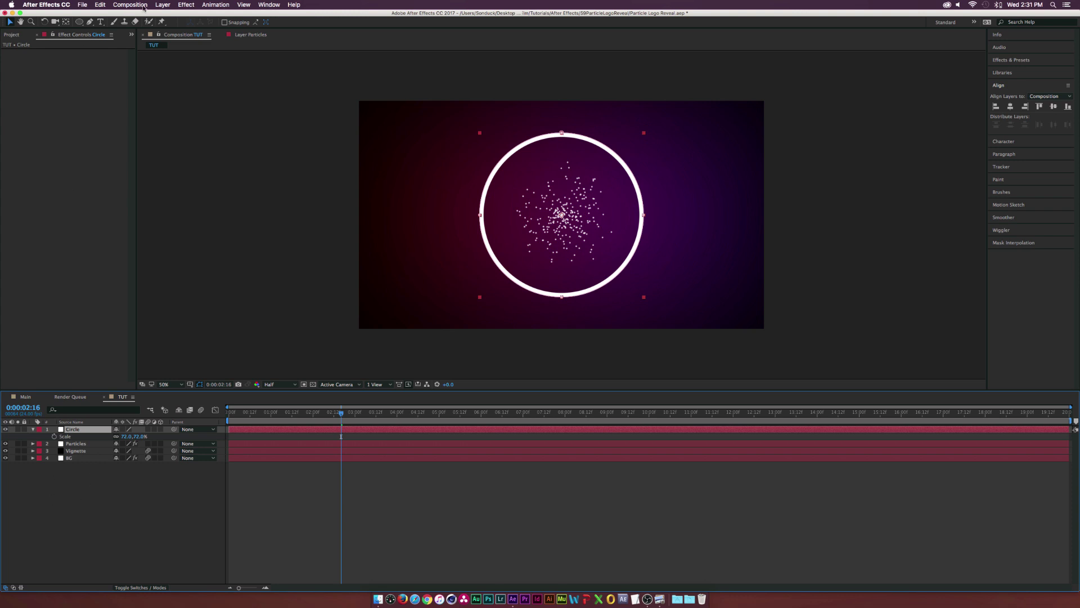
Pre-compose the Circle layer into a comp named 'Circle Reveal' and open it.
{"action": "left_click", "coordinate": [205, 294]}
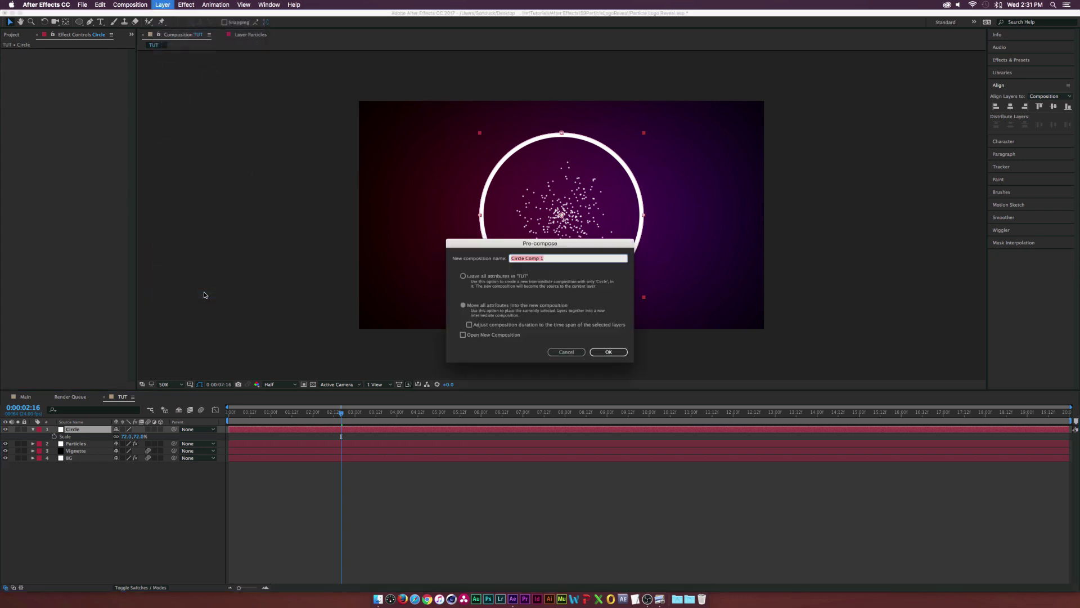
{"action": "type", "text": "Circle C"}
{"action": "left_click", "coordinate": [609, 355]}
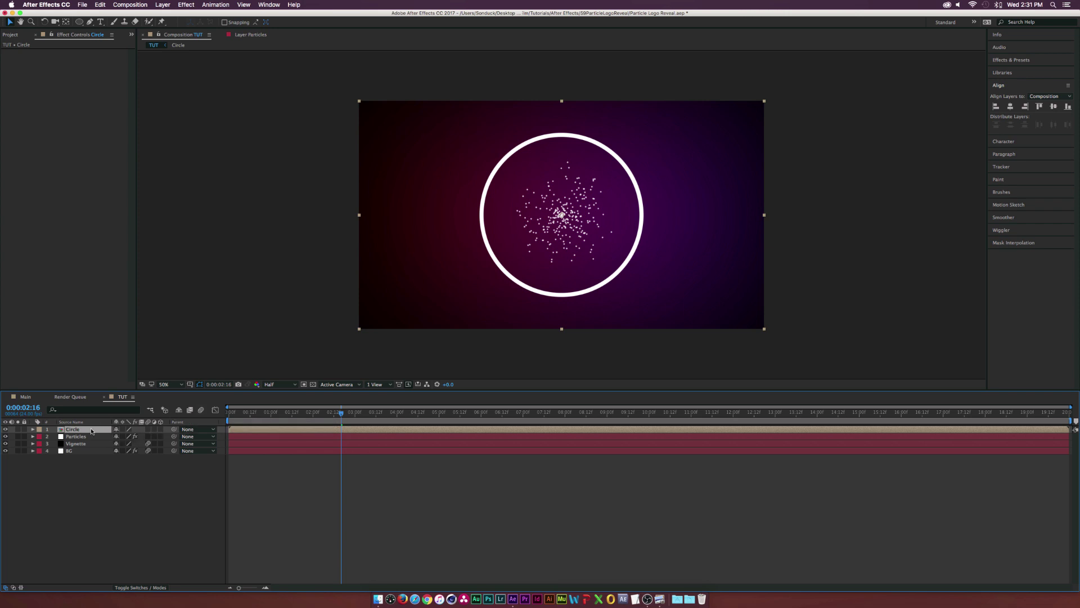
{"action": "key", "text": "super+shift+c"}
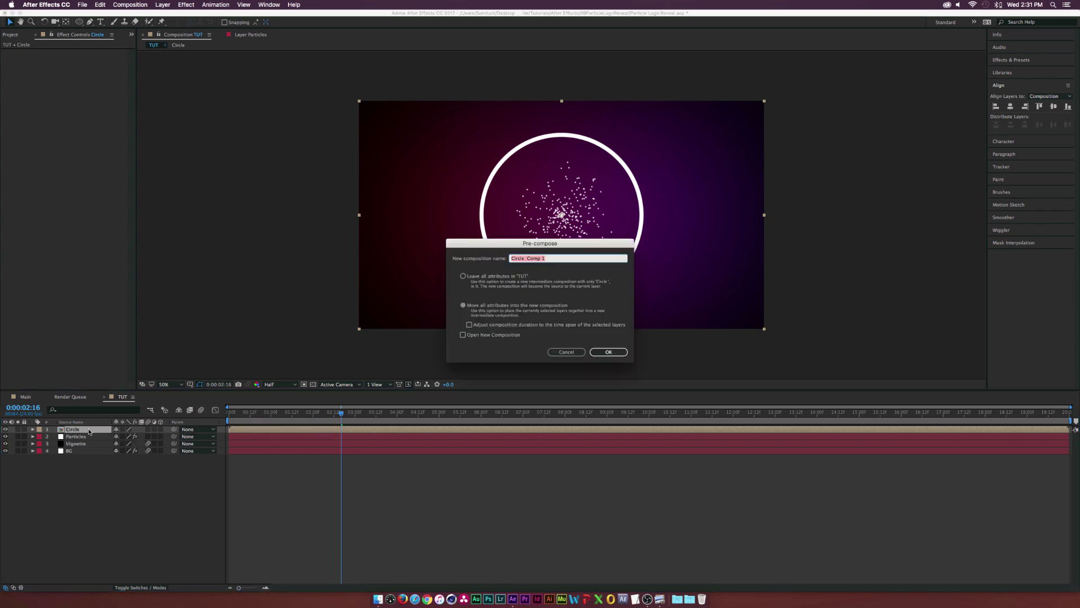
{"action": "type", "text": "Circle Reveal"}
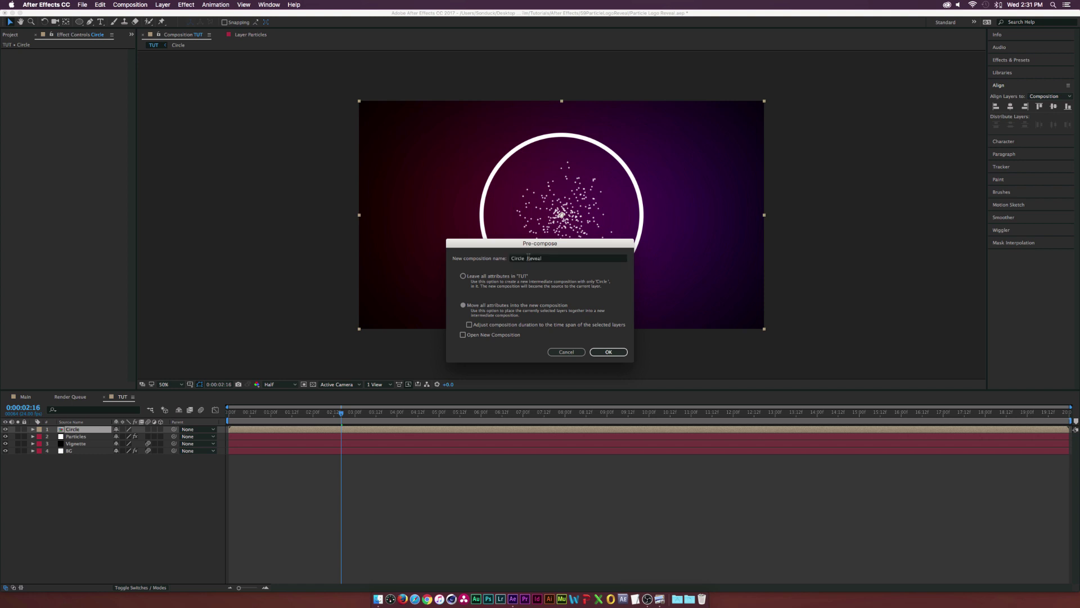
{"action": "key", "text": "Return"}
{"action": "double_click", "coordinate": [79, 430]}
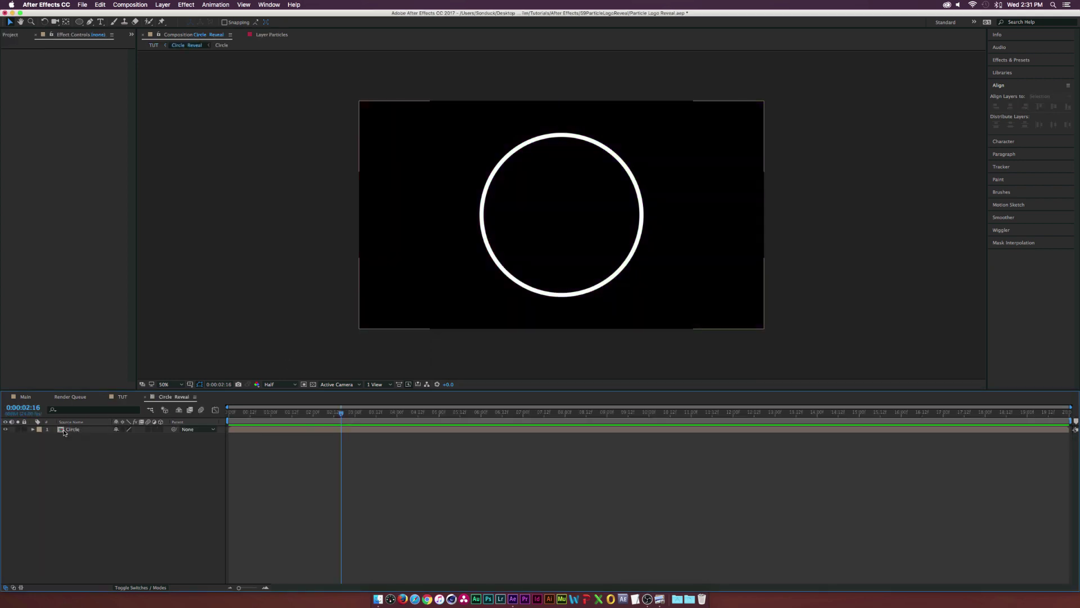
Apply the Radial Wipe transition to the Circle layer inside the pre-comp.
{"action": "left_click", "coordinate": [82, 430]}
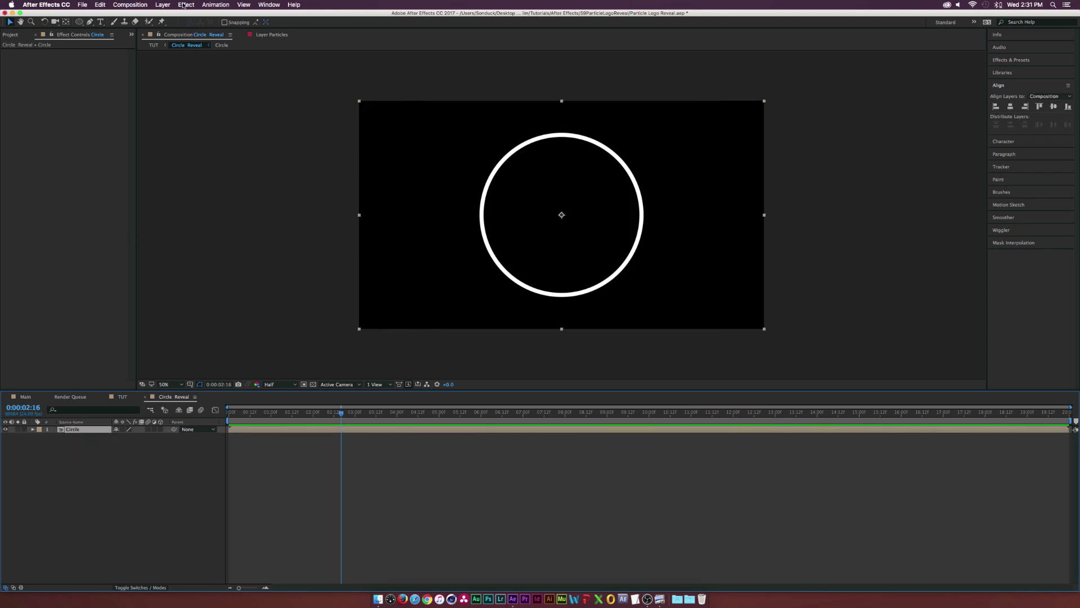
{"action": "left_click", "coordinate": [186, 4]}
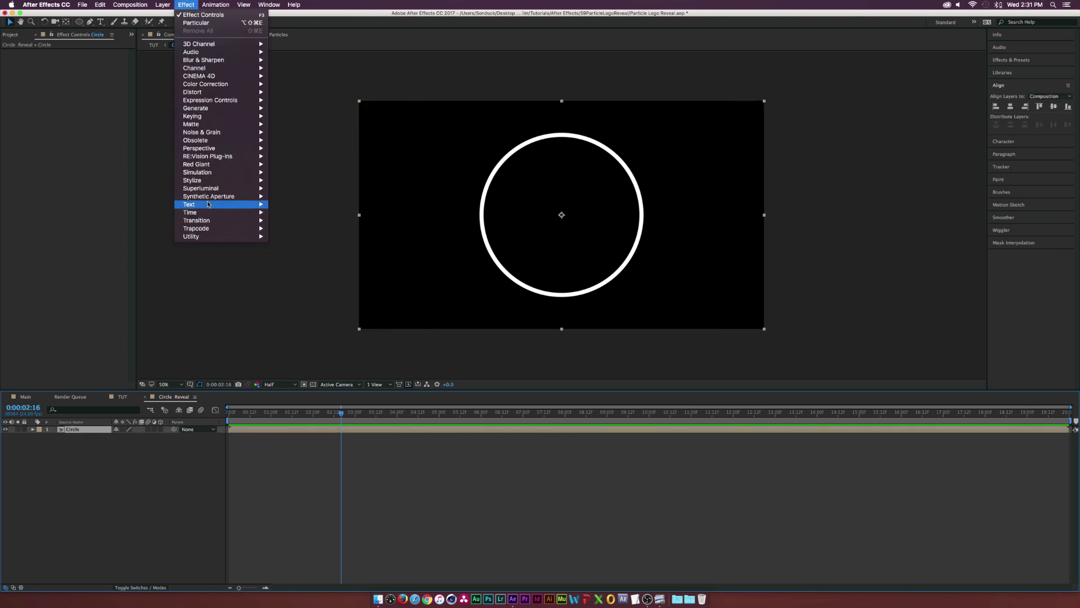
{"action": "mouse_move", "coordinate": [213, 221]}
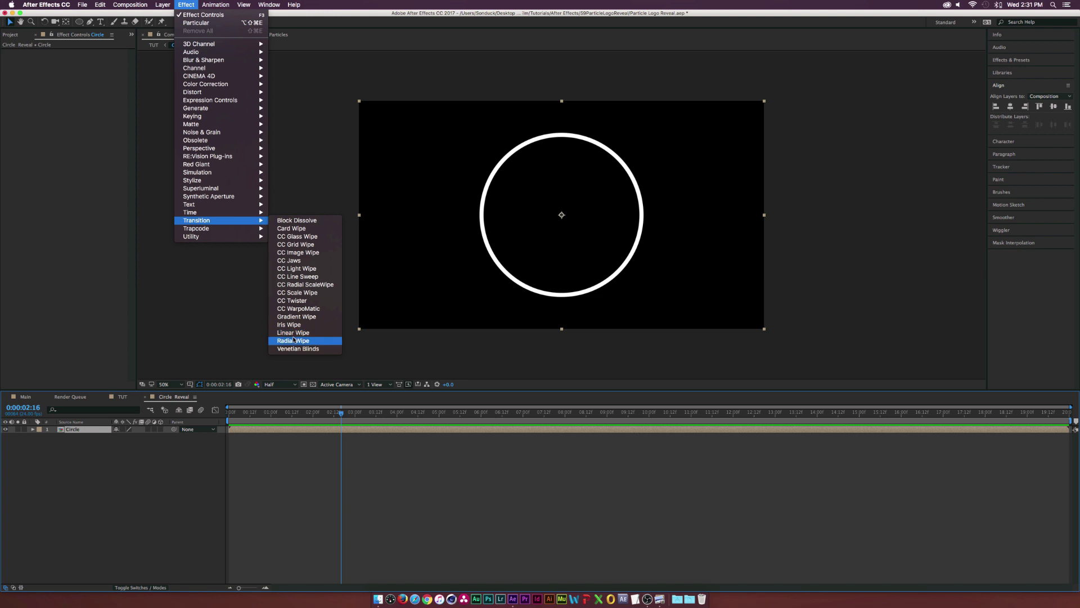
{"action": "left_click", "coordinate": [292, 340]}
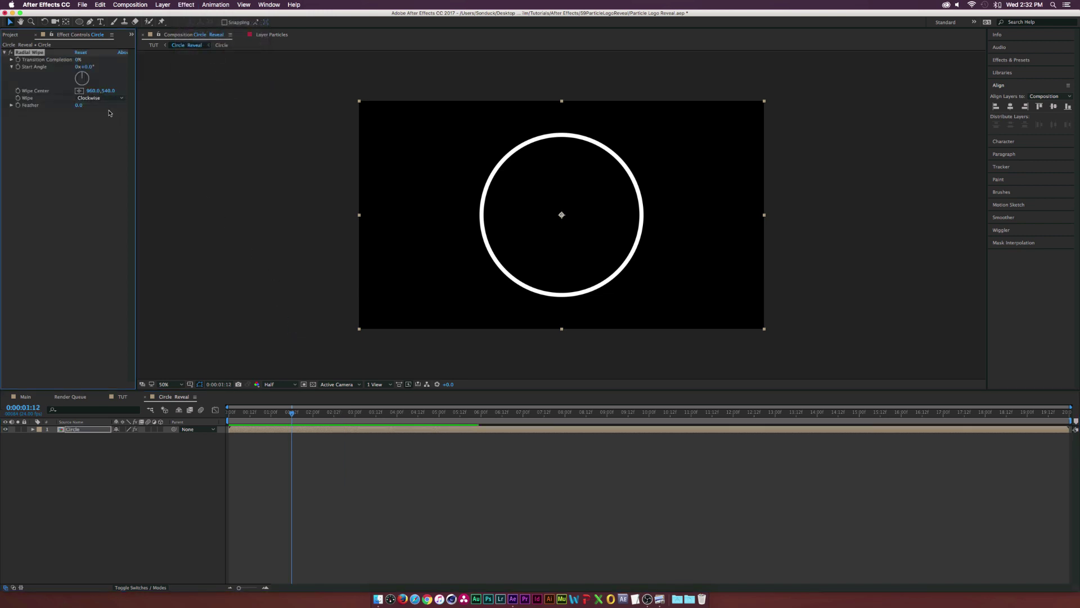
Keyframe Transition Completion at 100% at 0:00:00:12 and 0% at 0:00:01:12.
{"action": "left_click", "coordinate": [249, 415]}
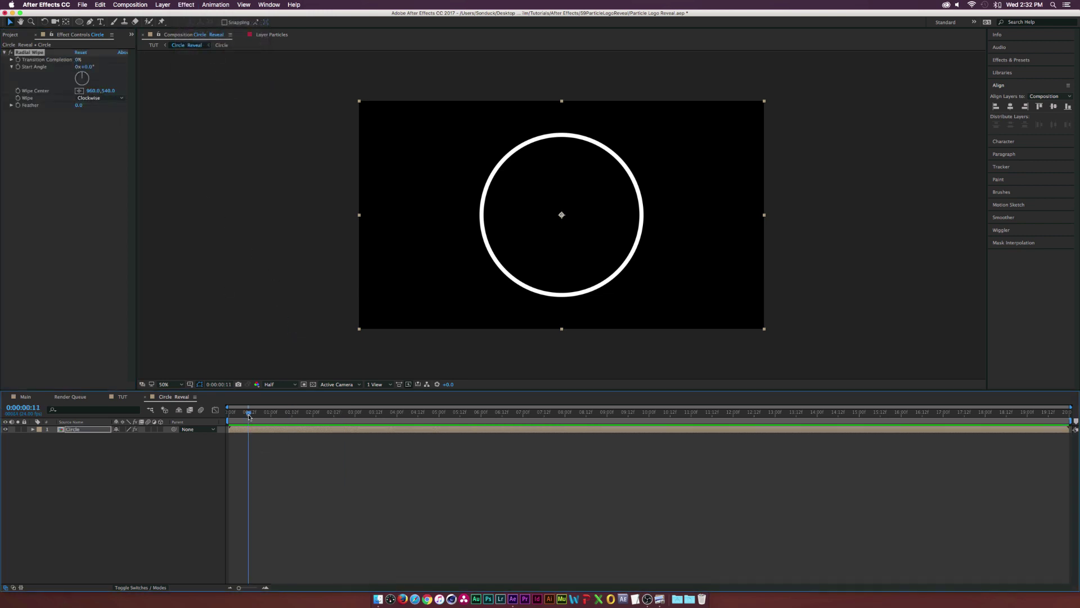
{"action": "left_click", "coordinate": [250, 415]}
{"action": "left_click", "coordinate": [18, 60]}
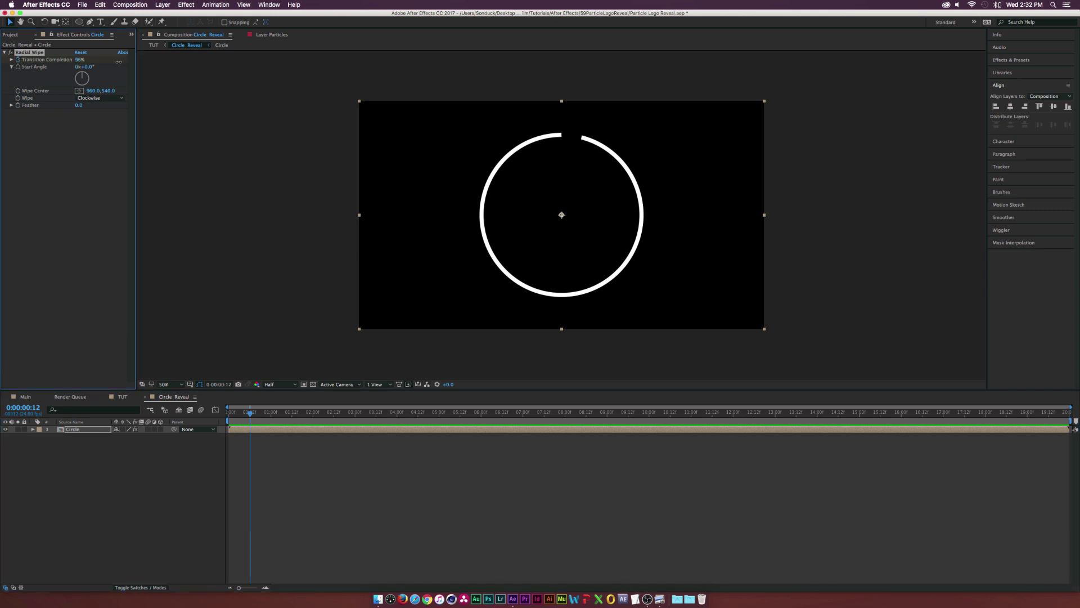
{"action": "left_click_drag", "start_coordinate": [119, 62], "coordinate": [135, 62]}
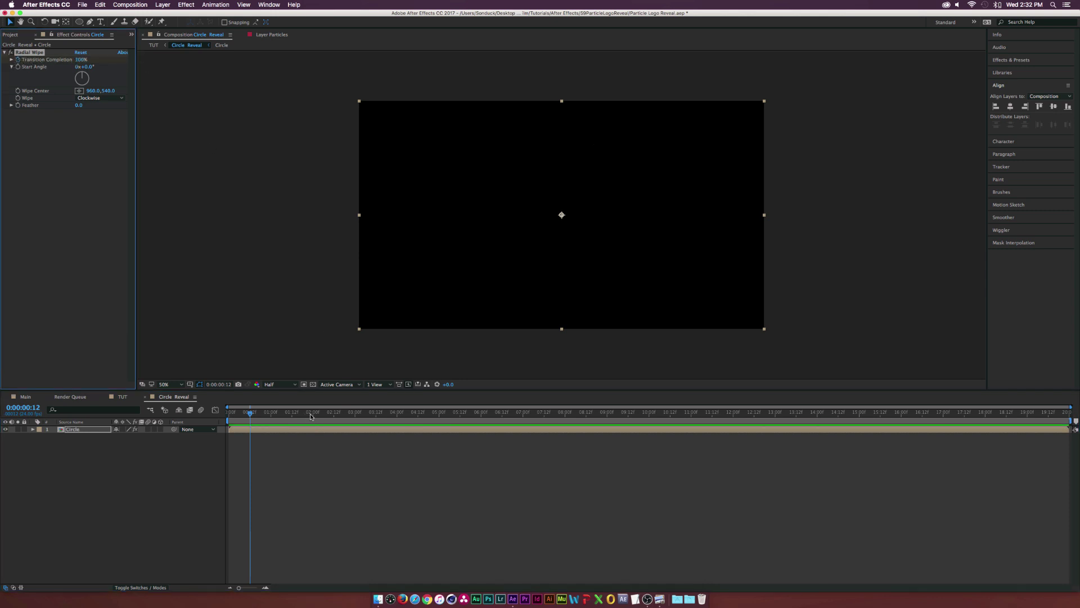
{"action": "left_click", "coordinate": [292, 415]}
{"action": "left_click", "coordinate": [80, 60]}
{"action": "type", "text": "0"}
{"action": "key", "text": "Return"}
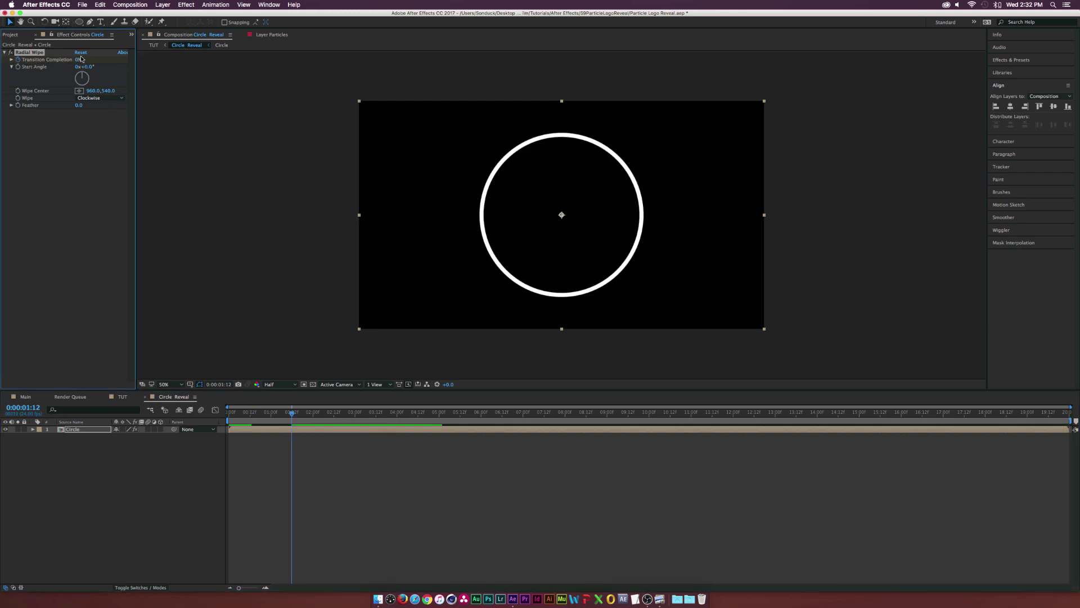
{"action": "left_click_drag", "start_coordinate": [290, 415], "coordinate": [265, 417]}
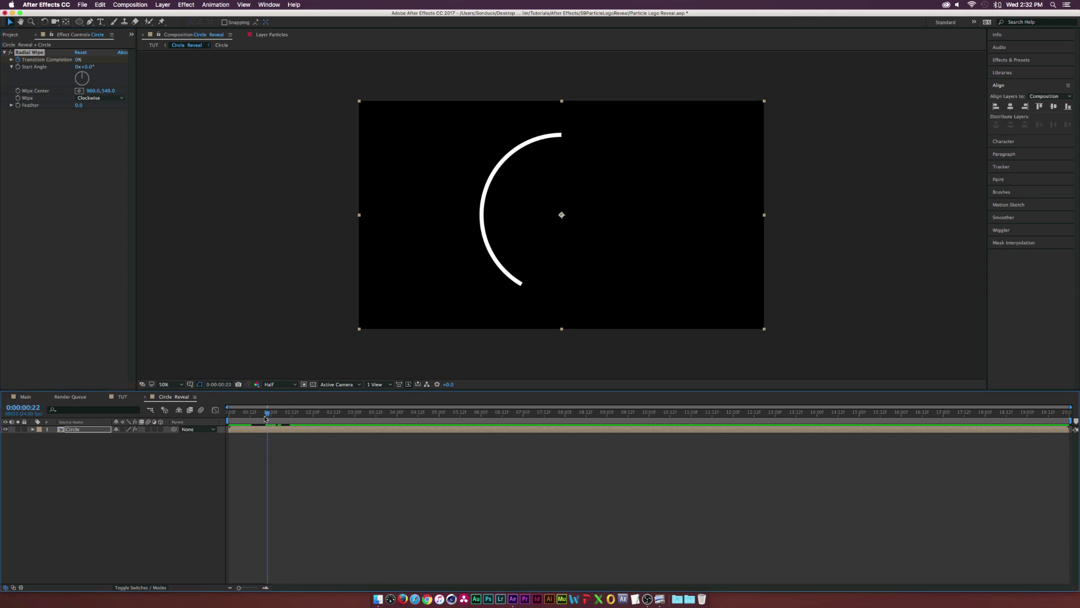
Feather the wipe edges to about 44, preview the ring drawing on, and return to TUT.
{"action": "left_click_drag", "start_coordinate": [79, 105], "coordinate": [106, 111]}
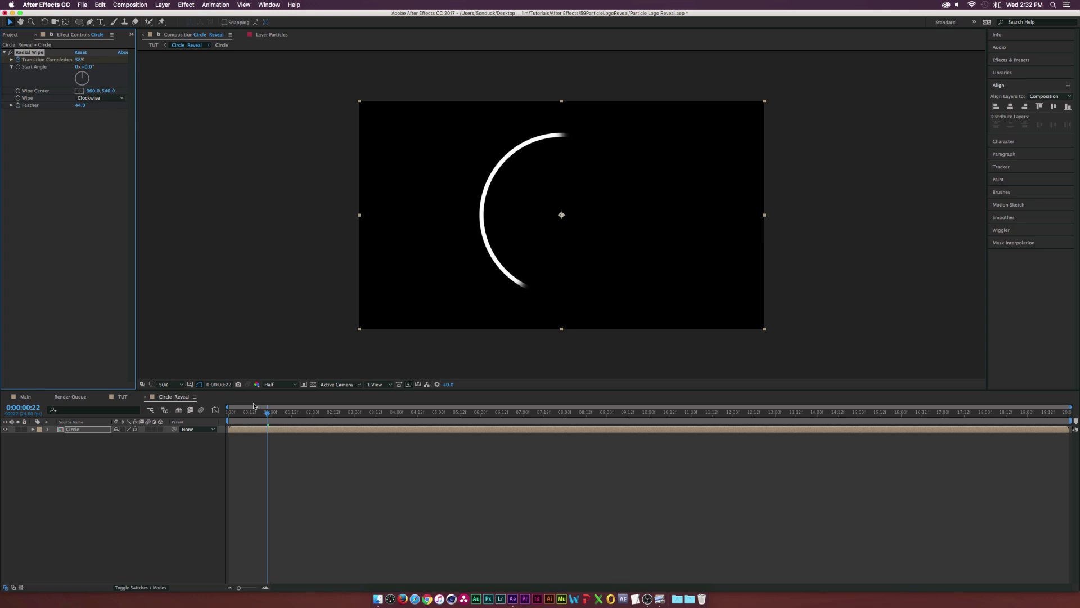
{"action": "key", "text": "space"}
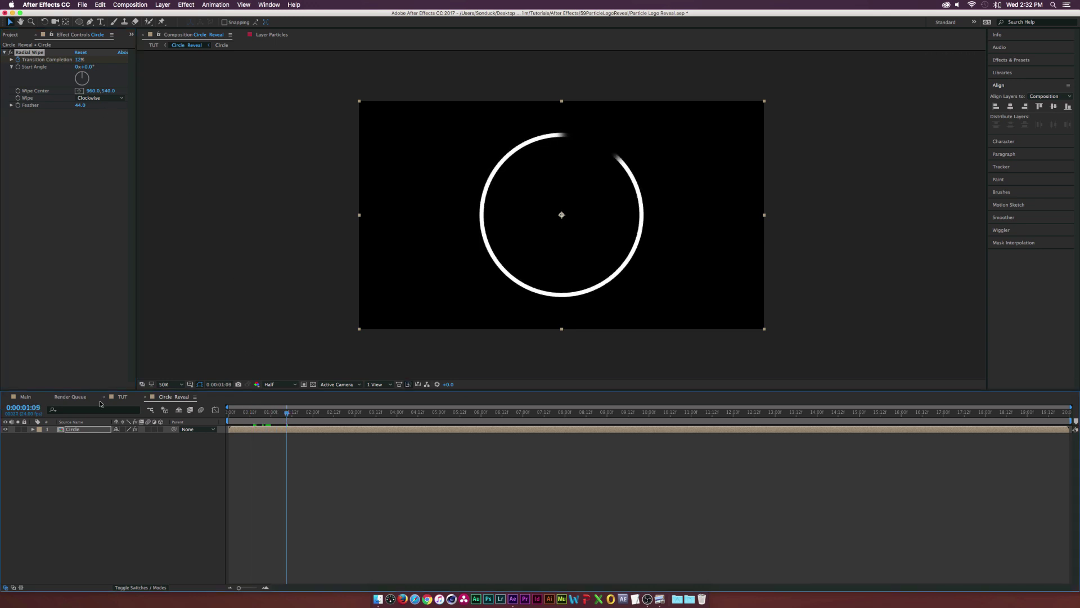
{"action": "left_click", "coordinate": [121, 396]}
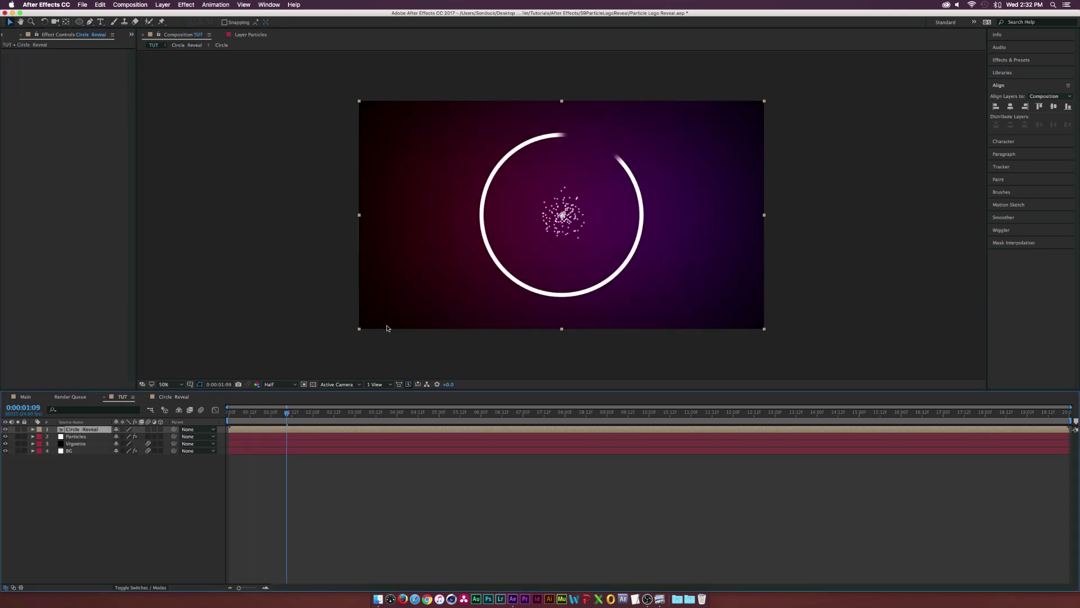
Make Circle Reveal a 3D layer, hide it, and select the Particles layer.
{"action": "left_click", "coordinate": [84, 436]}
{"action": "left_click", "coordinate": [83, 431]}
{"action": "left_click", "coordinate": [161, 429]}
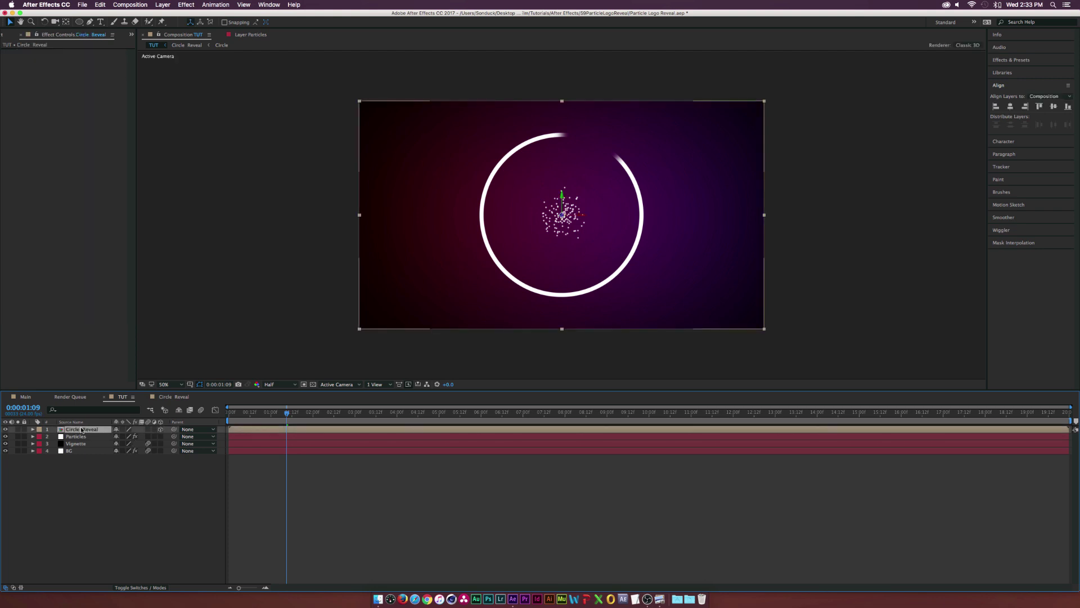
{"action": "left_click", "coordinate": [6, 430]}
{"action": "left_click", "coordinate": [79, 437]}
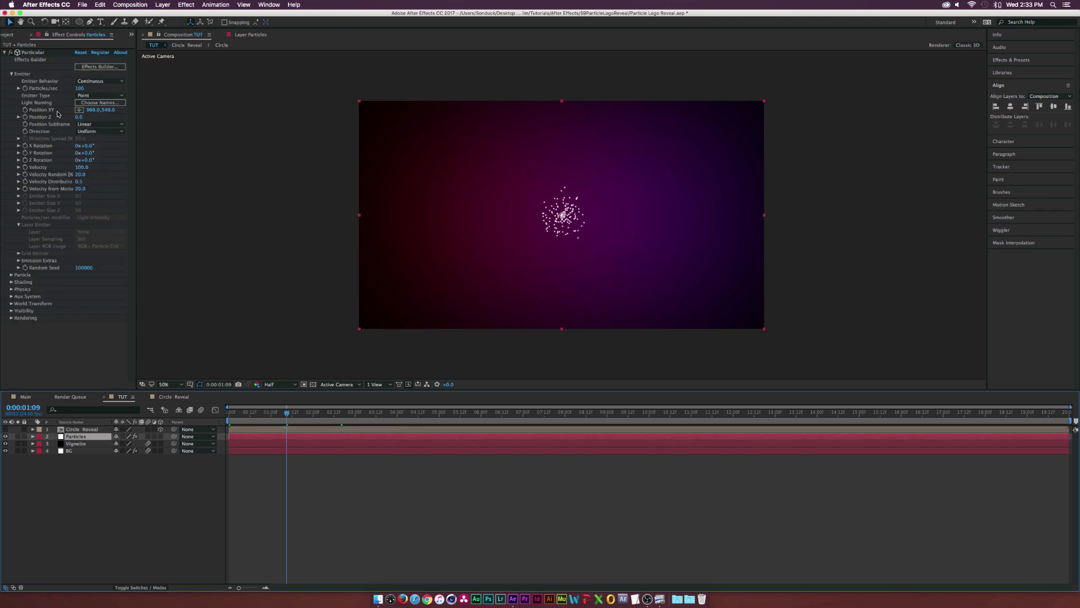
Set Particular's emitter to Layer using Circle Reveal, sampled at Particle Birth Time.
{"action": "left_click", "coordinate": [90, 96]}
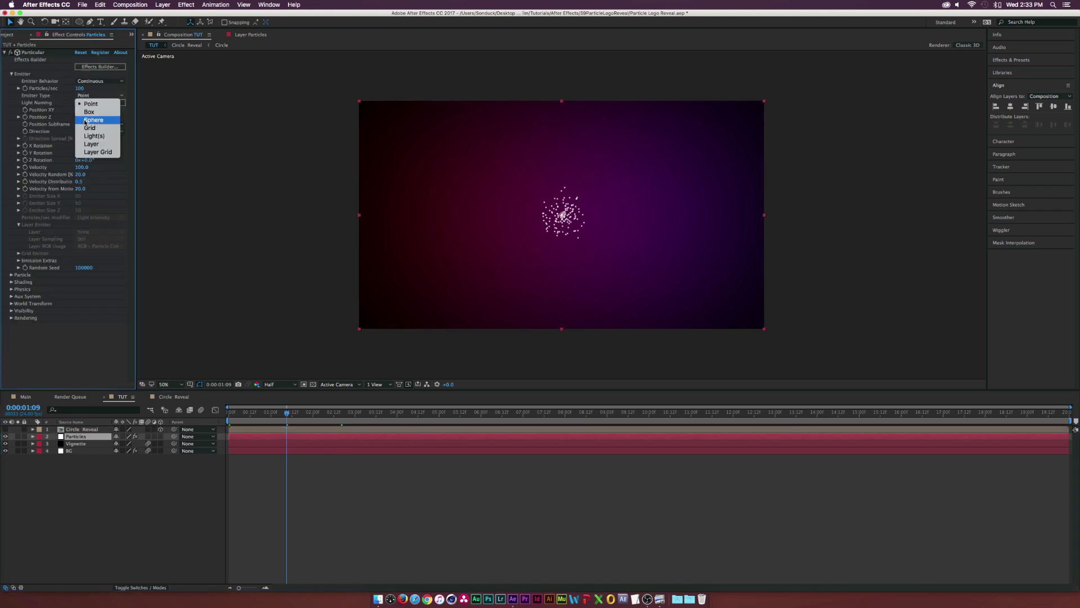
{"action": "left_click", "coordinate": [91, 144]}
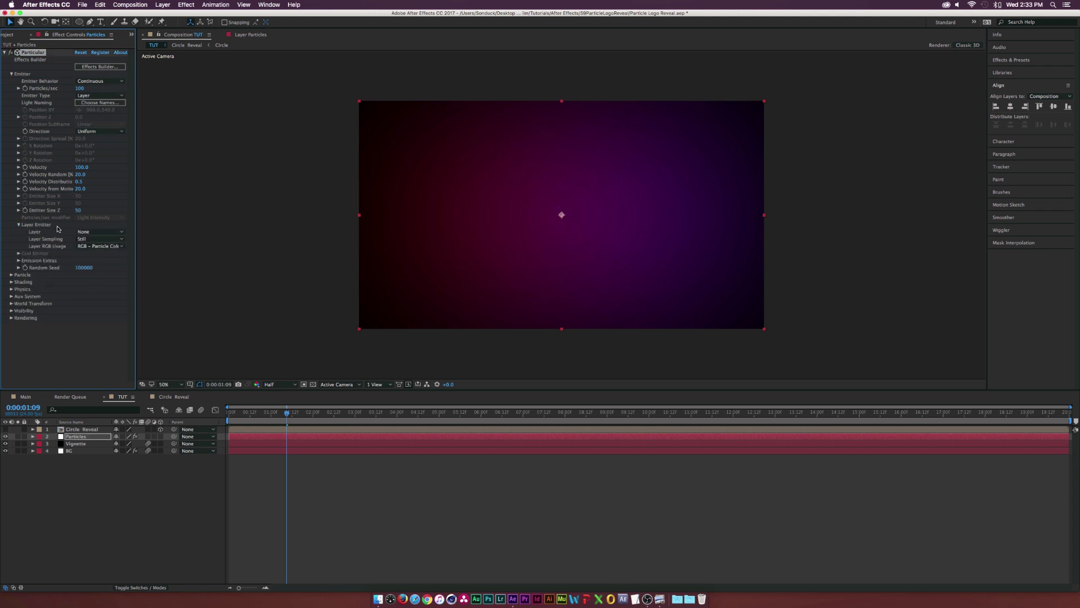
{"action": "left_click", "coordinate": [91, 232]}
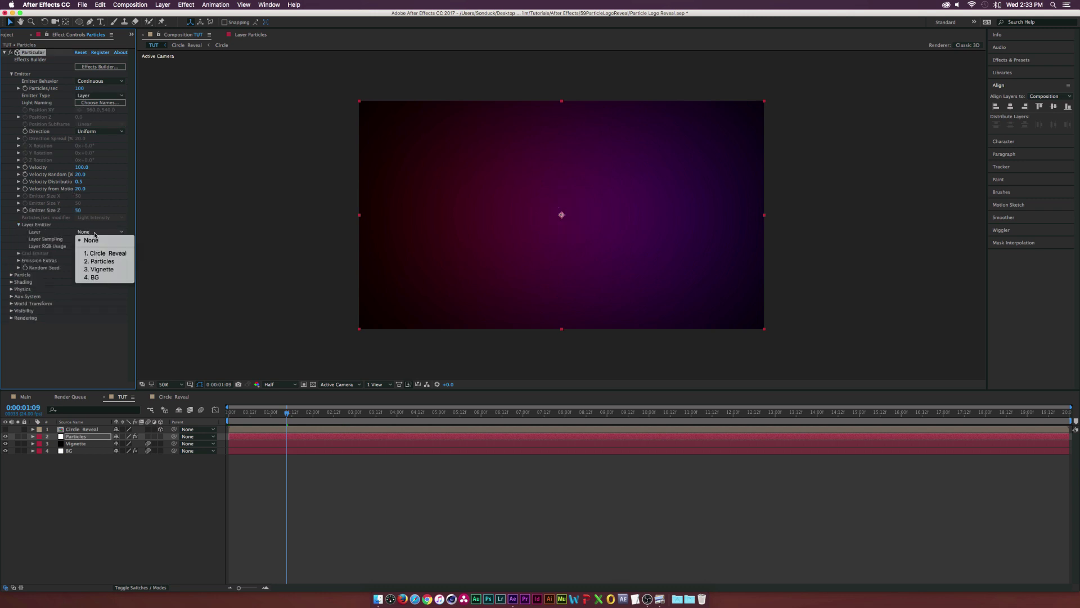
{"action": "left_click", "coordinate": [114, 253]}
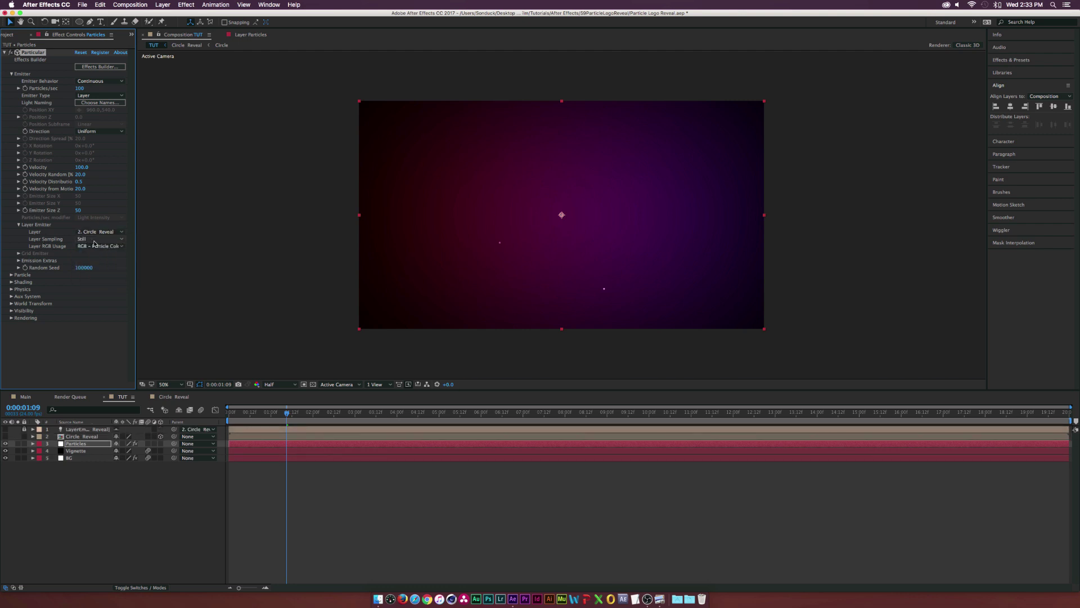
{"action": "left_click", "coordinate": [96, 240]}
{"action": "left_click", "coordinate": [92, 255]}
{"action": "left_click_drag", "start_coordinate": [314, 424], "coordinate": [362, 425]}
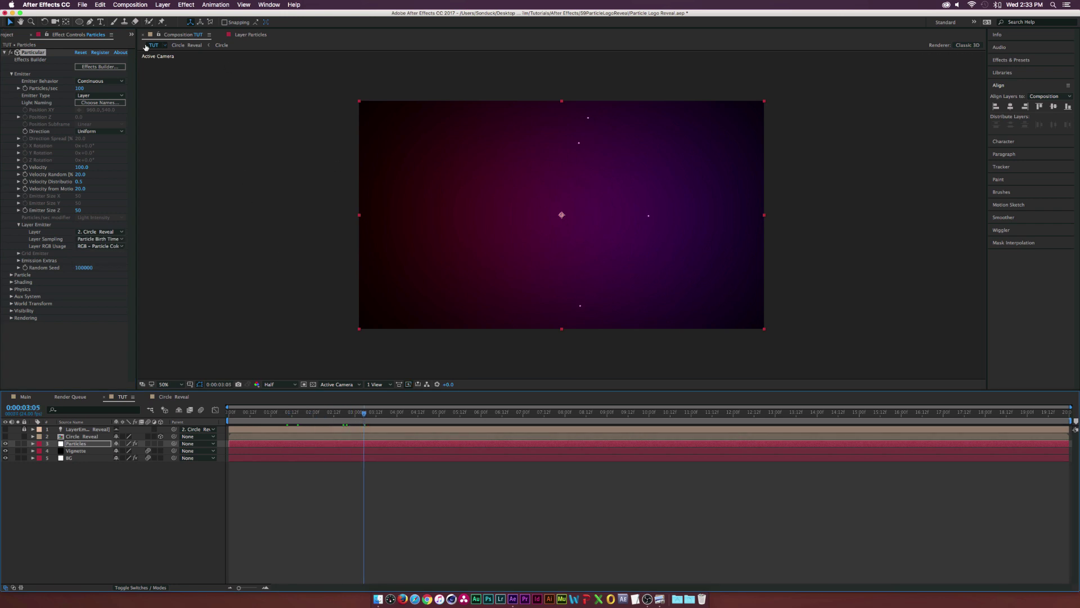
Raise Particles/sec to 100000 and view the particle ring at 0:00:01:12.
{"action": "left_click", "coordinate": [77, 88]}
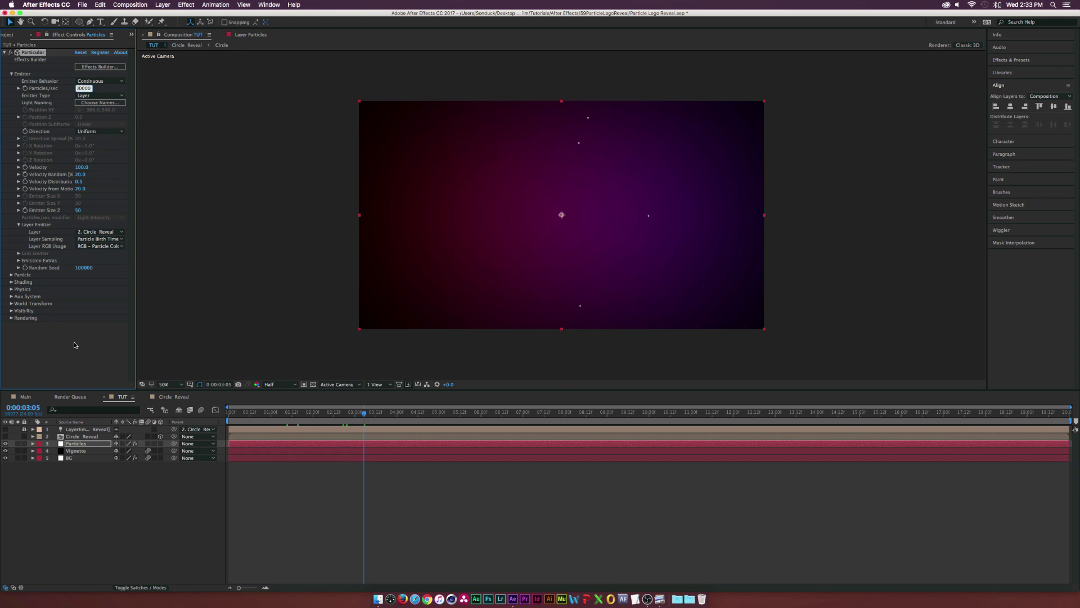
{"action": "type", "text": "100000"}
{"action": "key", "text": "Return"}
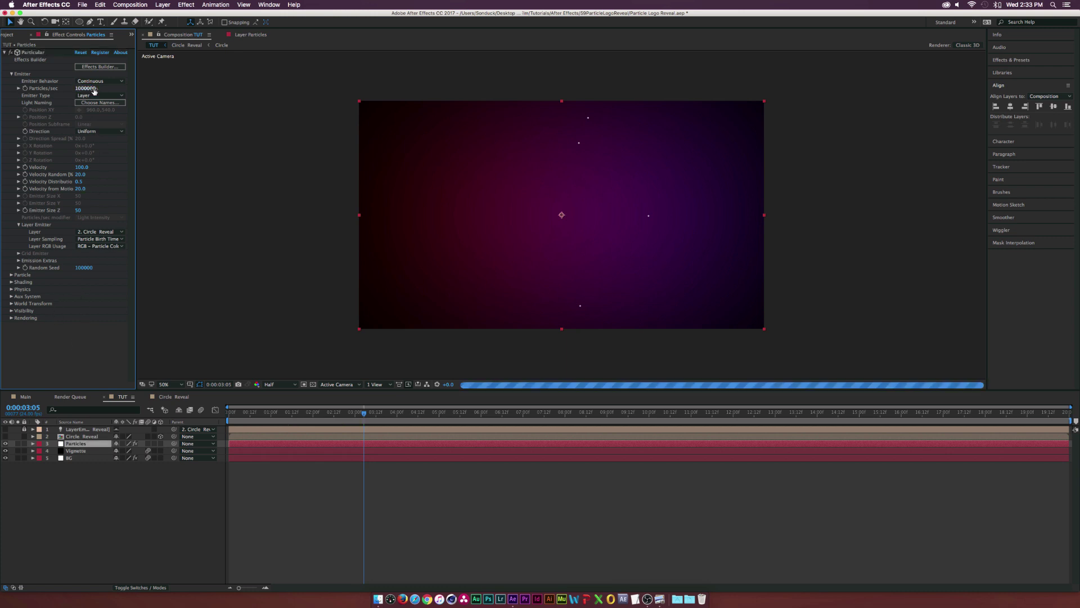
{"action": "left_click_drag", "start_coordinate": [270, 414], "coordinate": [291, 419]}
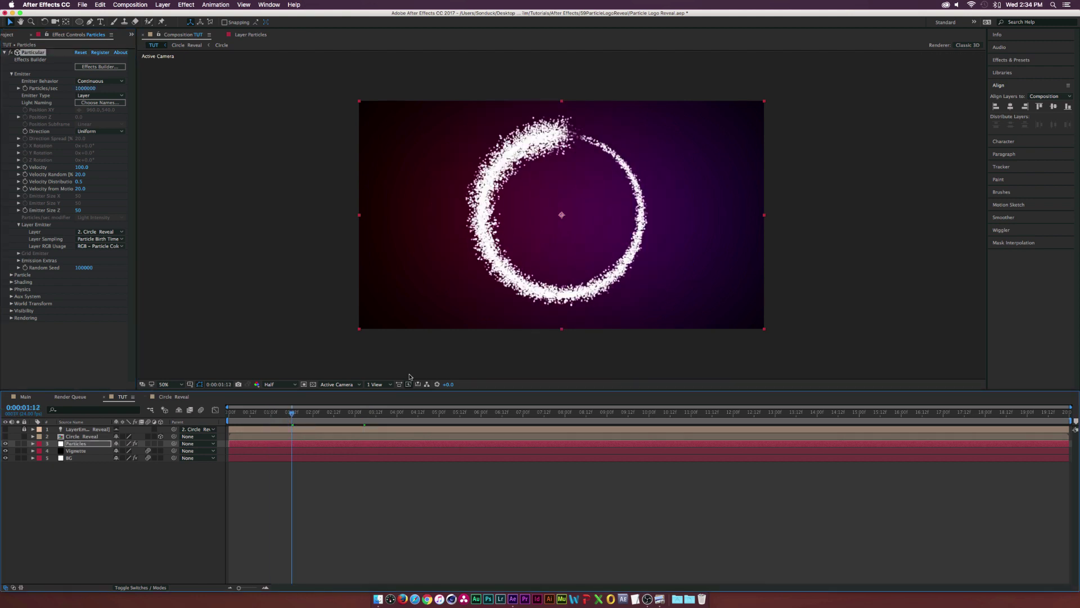
Keyframe Particles/sec at 0:00:01:12 and step to 0:00:01:13 to edit the rate.
{"action": "key", "text": "equal"}
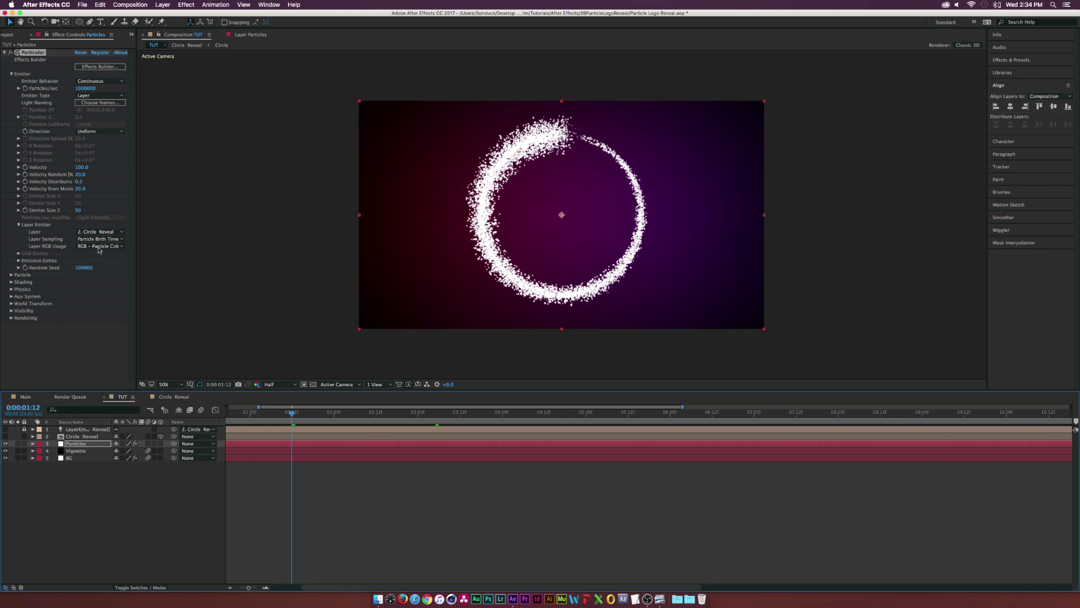
{"action": "left_click", "coordinate": [26, 90]}
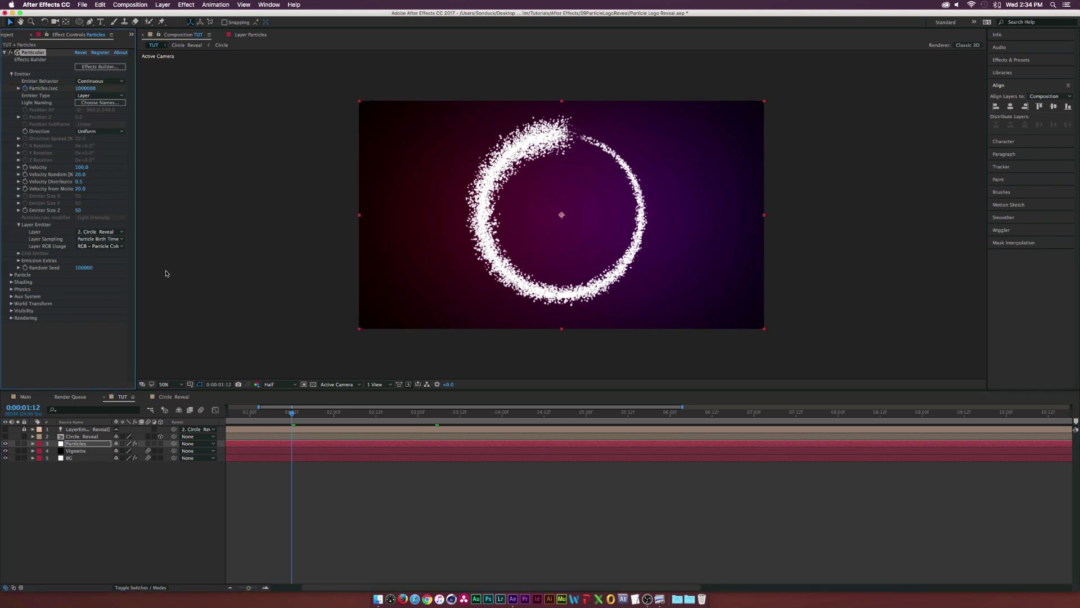
{"action": "left_click", "coordinate": [295, 412]}
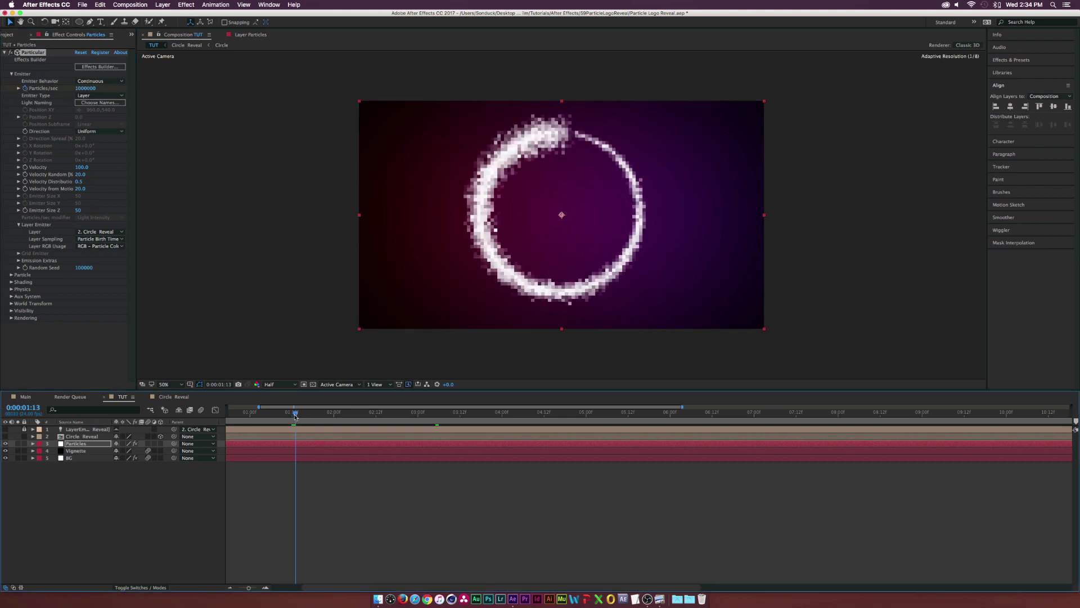
{"action": "left_click", "coordinate": [84, 88]}
Commit the pending value and set the Emitter Direction to Outwards.
{"action": "type", "text": "0"}
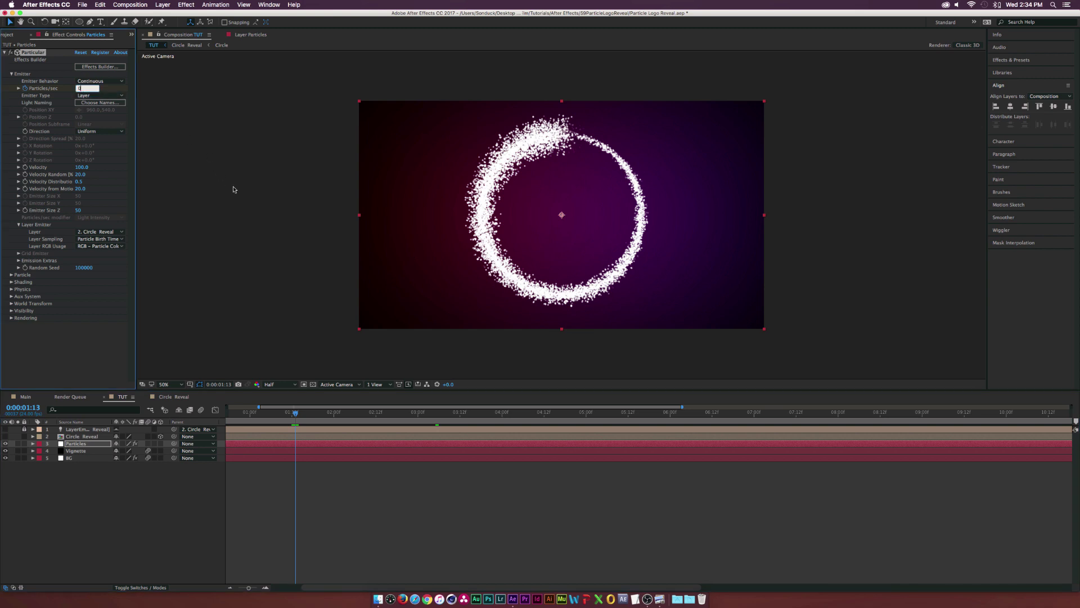
{"action": "left_click", "coordinate": [232, 189]}
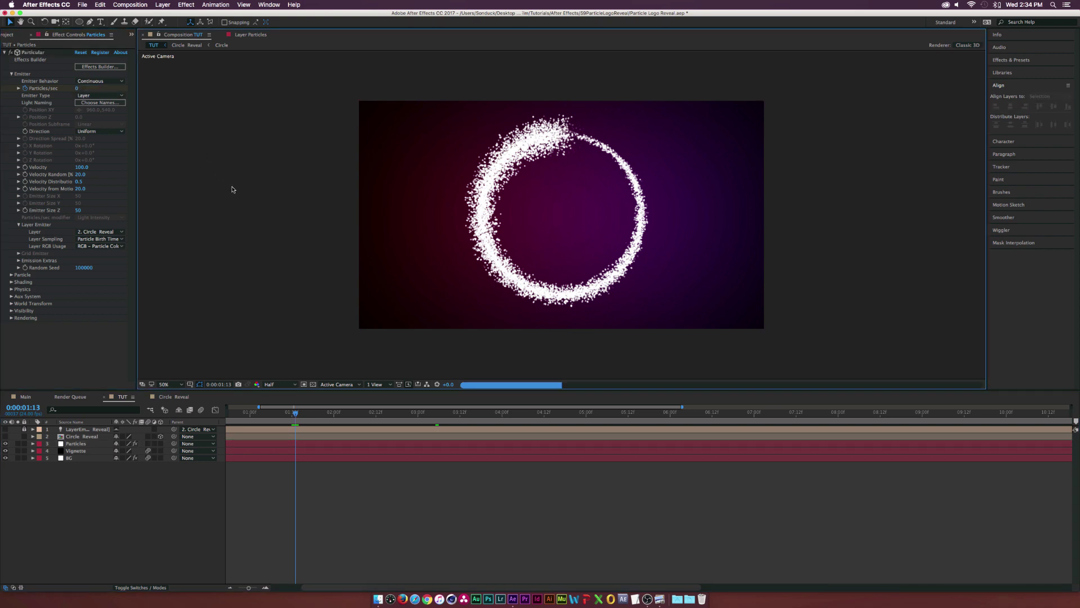
{"action": "left_click", "coordinate": [112, 133]}
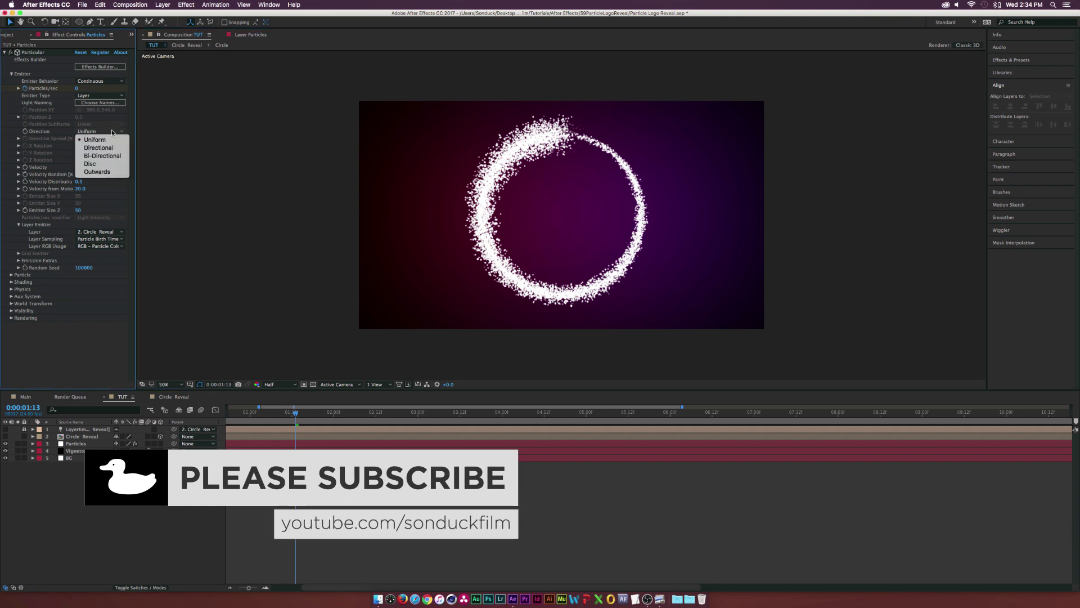
{"action": "left_click", "coordinate": [99, 174]}
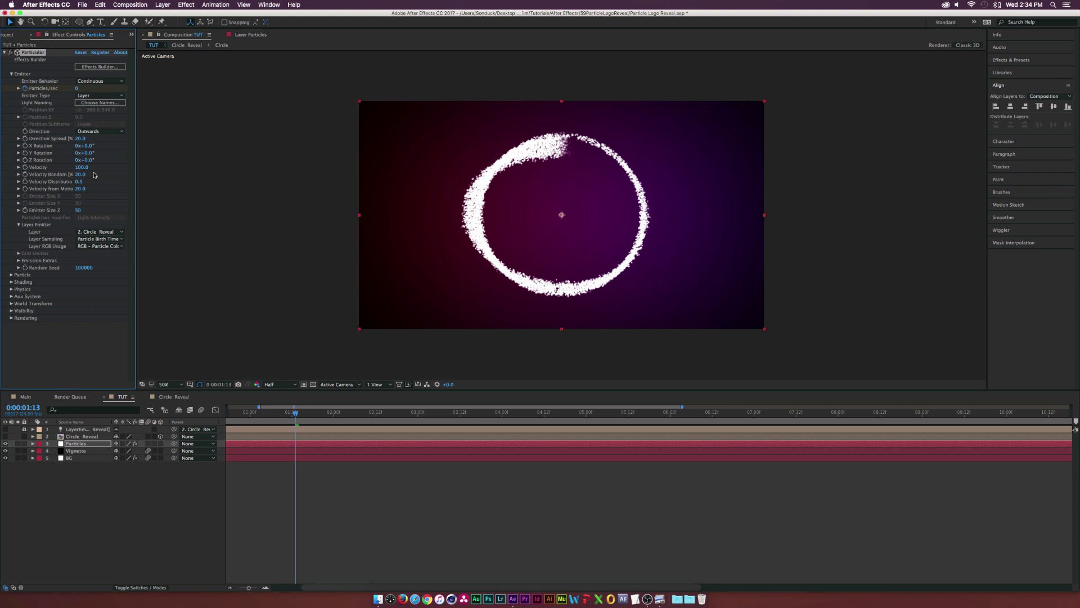
Set the Emitter Direction Spread to 100.
{"action": "left_click", "coordinate": [82, 139]}
{"action": "type", "text": "200"}
{"action": "key", "text": "Return"}
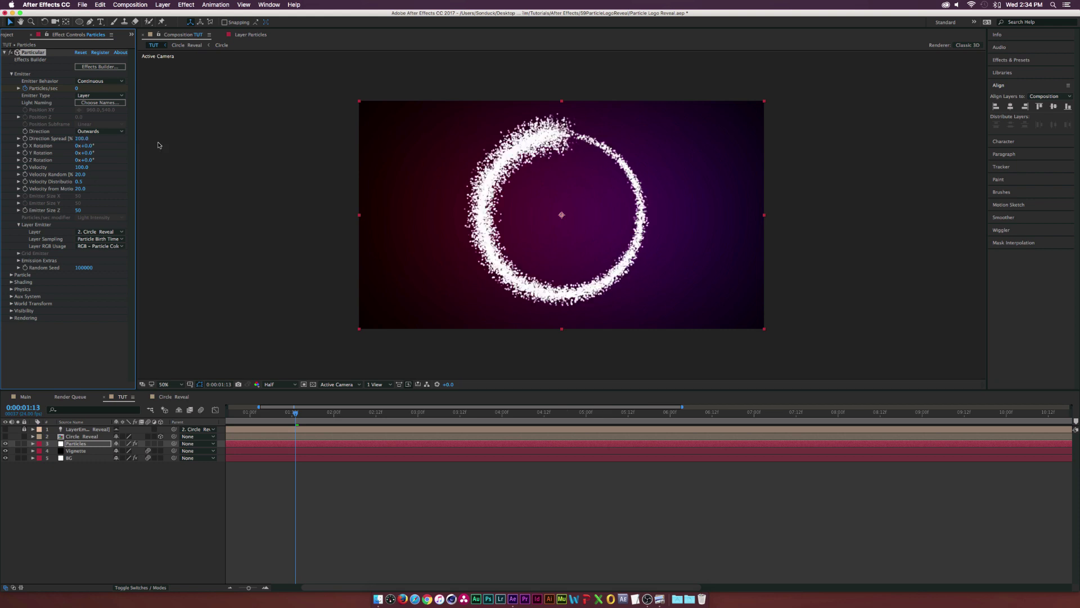
{"action": "left_click", "coordinate": [81, 139]}
{"action": "type", "text": "100"}
{"action": "key", "text": "Return"}
Set Velocity to 300, scrub the velocity randomness up, and zoom the timeline out.
{"action": "left_click", "coordinate": [82, 168]}
{"action": "type", "text": "300"}
{"action": "key", "text": "Return"}
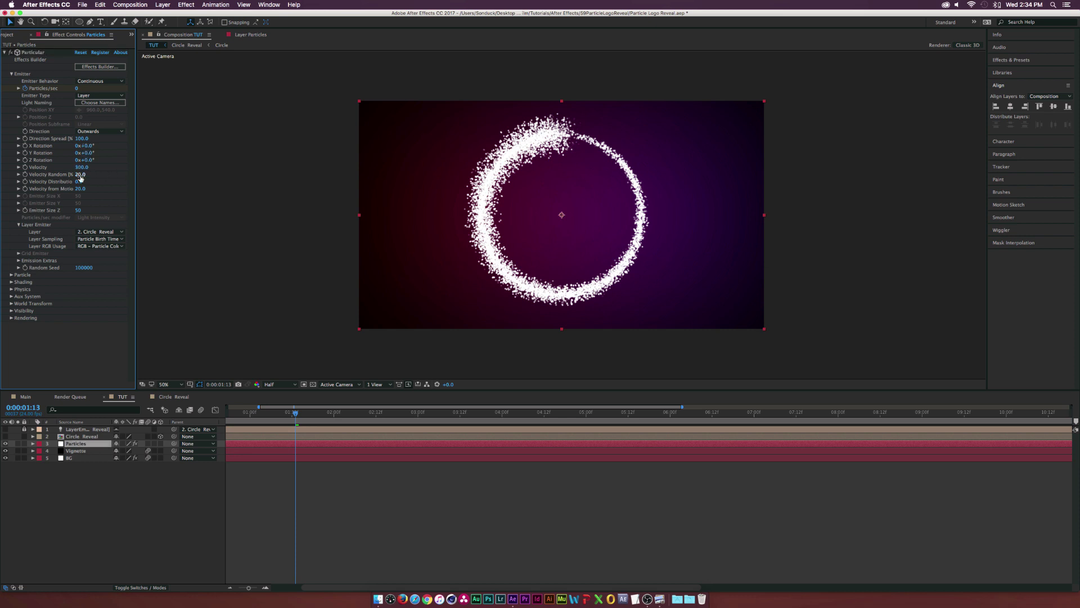
{"action": "left_click_drag", "start_coordinate": [80, 176], "coordinate": [103, 189]}
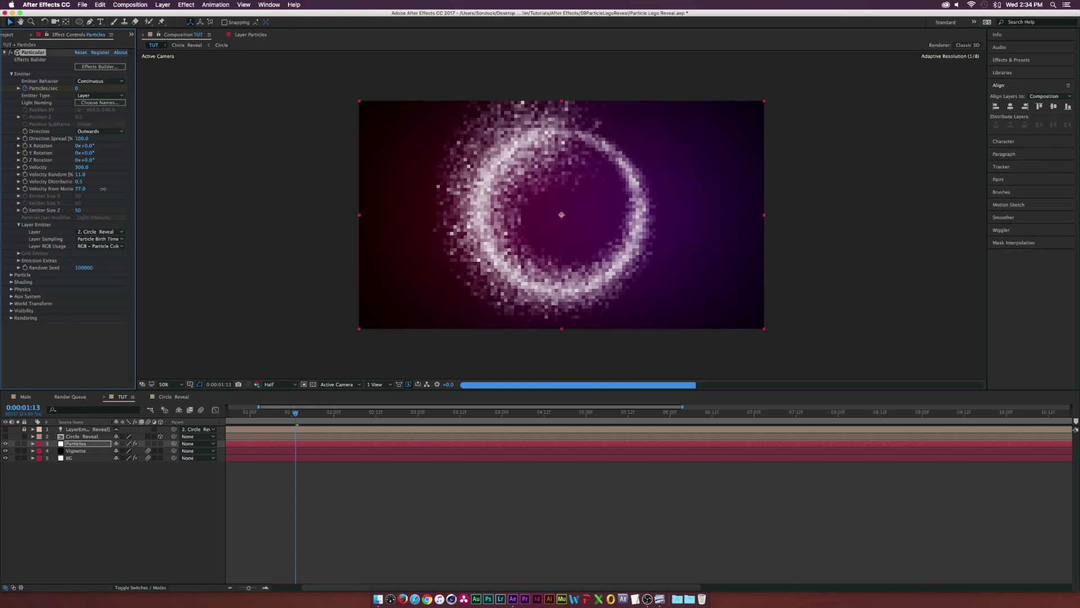
{"action": "key", "text": "minus"}
{"action": "left_click", "coordinate": [277, 416]}
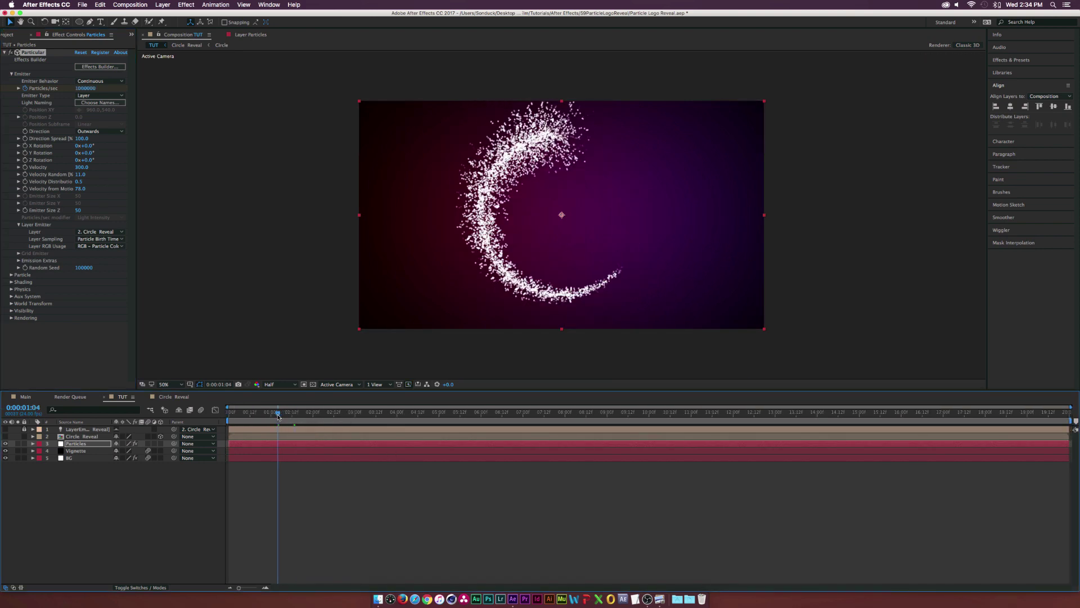
{"action": "left_click", "coordinate": [272, 415]}
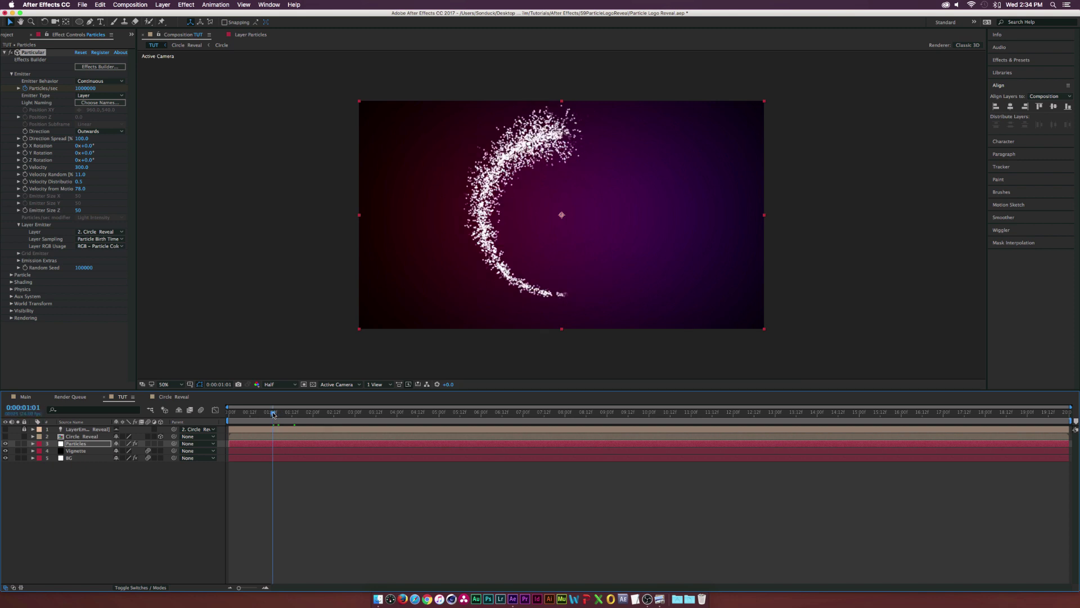
{"action": "left_click", "coordinate": [262, 415]}
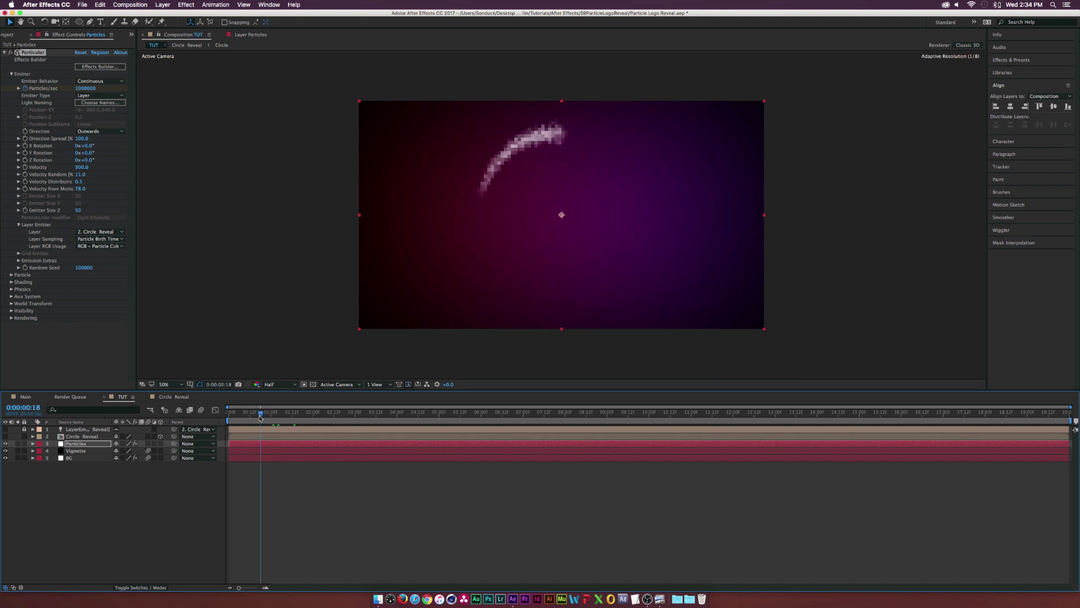
{"action": "key", "text": "space"}
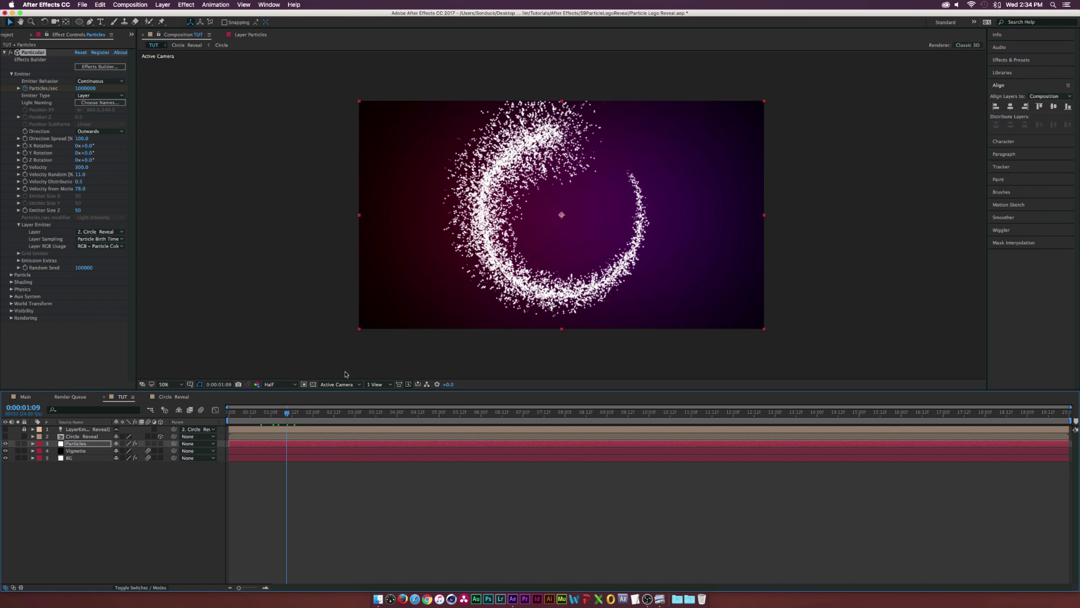
{"action": "left_click", "coordinate": [280, 414]}
{"action": "key", "text": "space"}
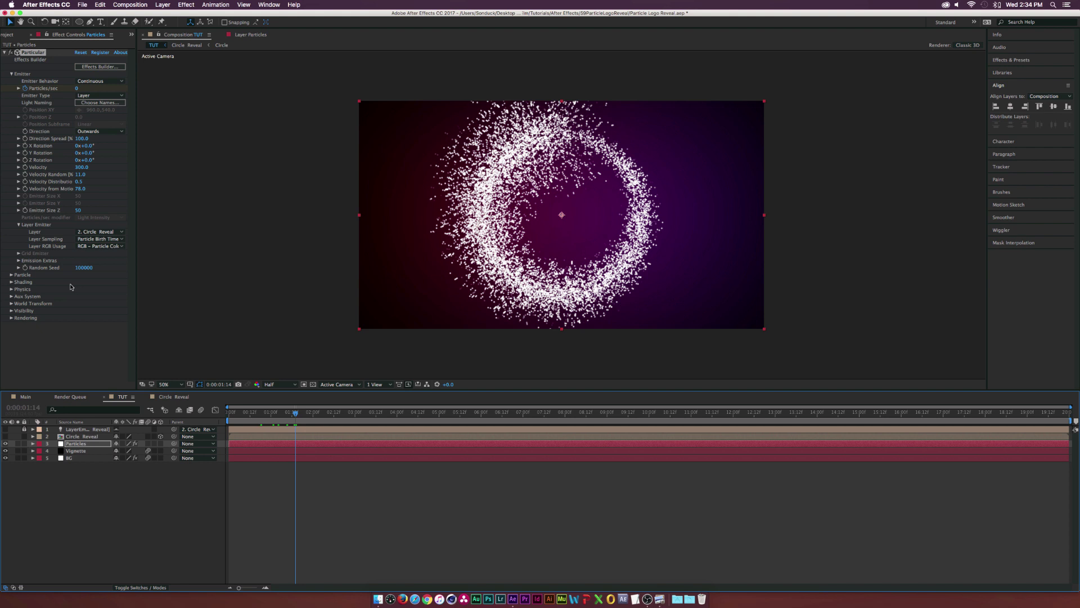
In Particle settings, set Life to 2 seconds with 20% Life Random.
{"action": "left_click", "coordinate": [11, 275]}
{"action": "scroll", "coordinate": [17, 169], "scroll_direction": "down", "scroll_amount": 2}
{"action": "scroll", "coordinate": [20, 58], "scroll_direction": "up", "scroll_amount": 2}
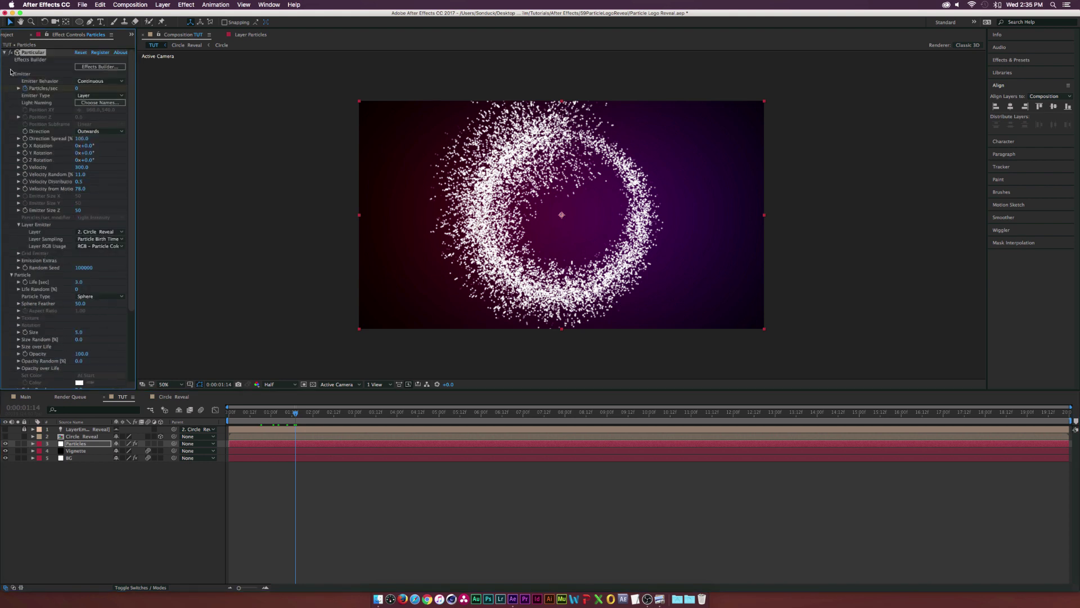
{"action": "left_click", "coordinate": [11, 73]}
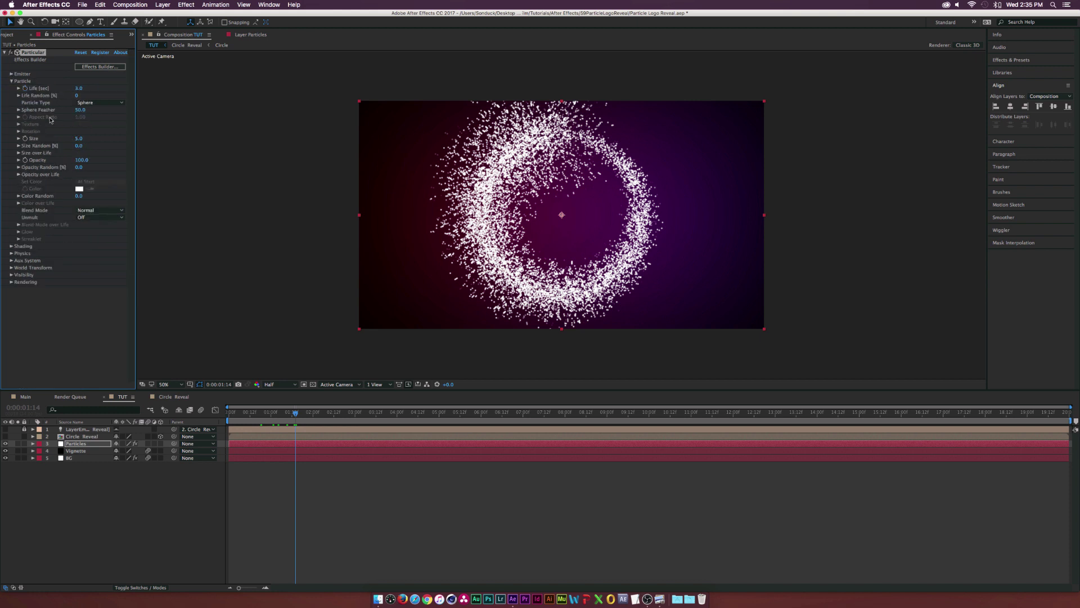
{"action": "left_click", "coordinate": [79, 89]}
{"action": "type", "text": "2"}
{"action": "key", "text": "Return"}
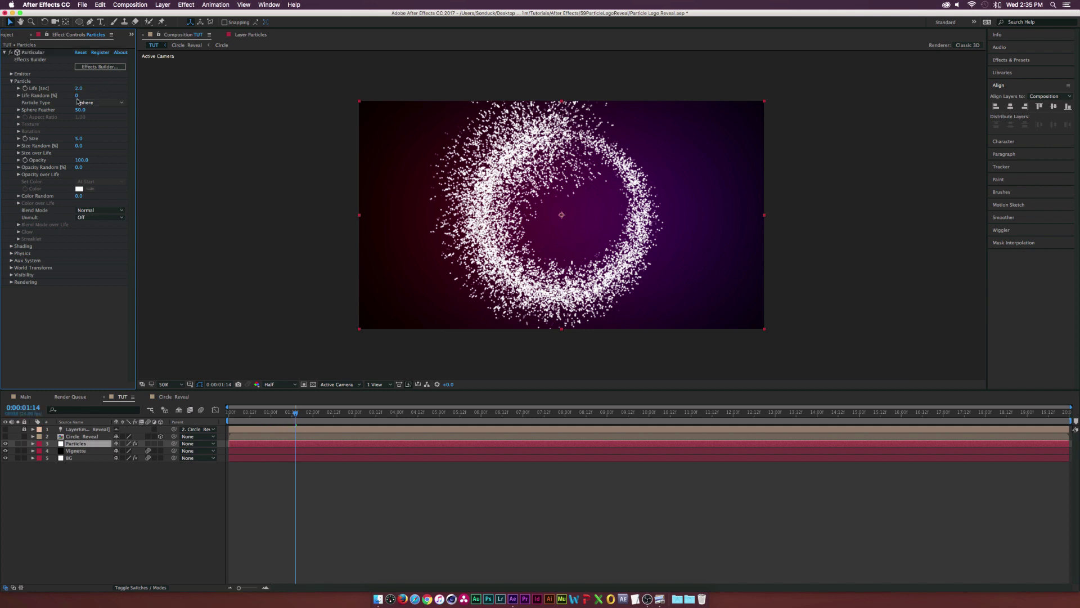
{"action": "left_click", "coordinate": [77, 95]}
{"action": "type", "text": "20"}
{"action": "key", "text": "Return"}
Scrub ahead to about four seconds, then back to 0:00:01:05, checking particle dispersion.
{"action": "left_click", "coordinate": [338, 413]}
{"action": "left_click", "coordinate": [347, 415]}
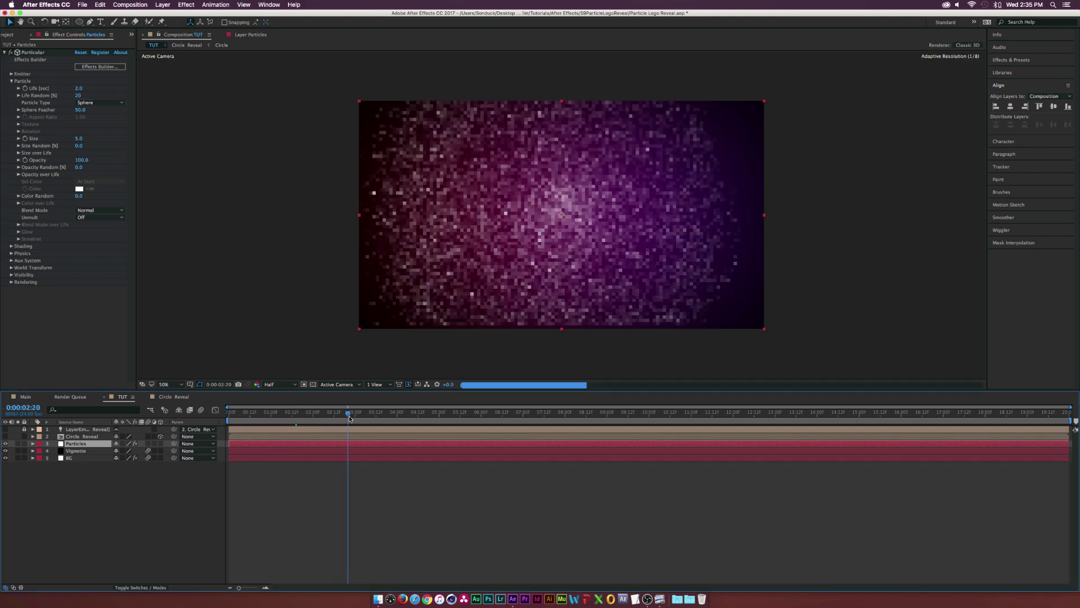
{"action": "left_click", "coordinate": [379, 416]}
{"action": "left_click", "coordinate": [403, 415]}
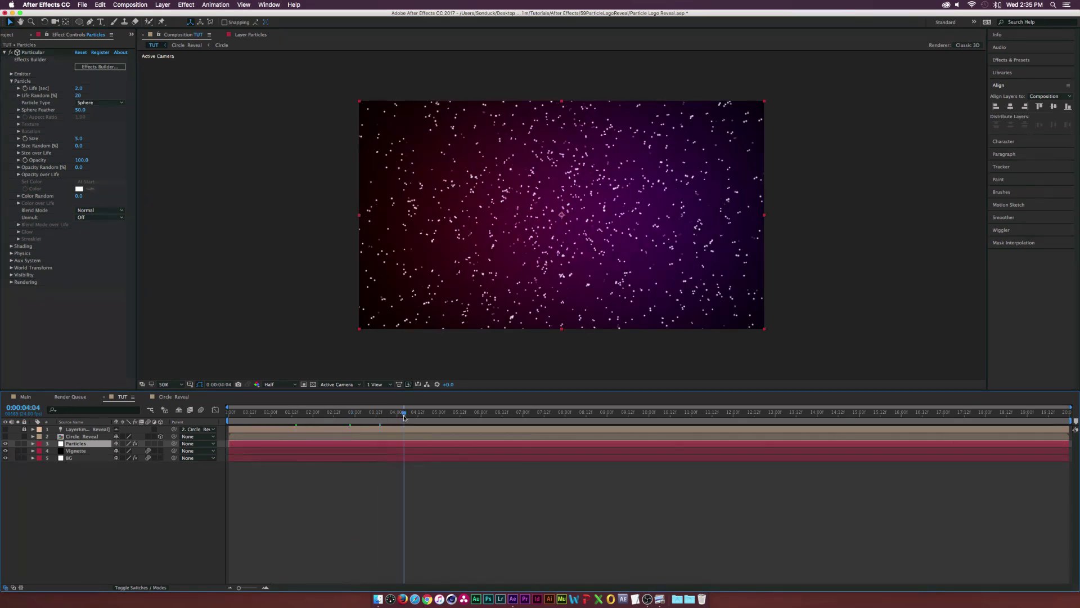
{"action": "left_click", "coordinate": [279, 415]}
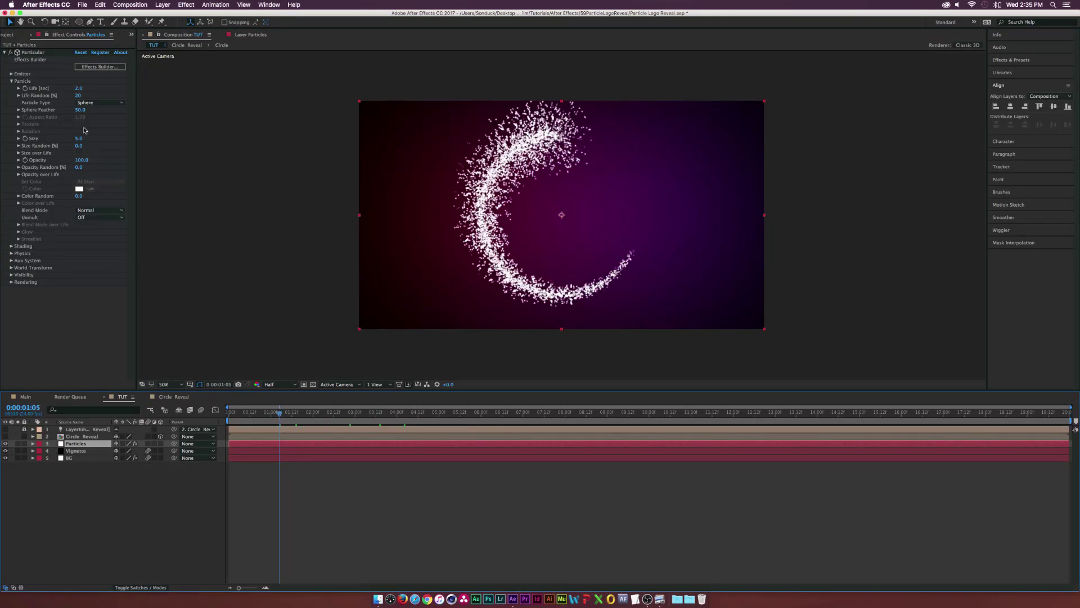
Set particle Size to 3, add about 16% Opacity Random, and preview the burst.
{"action": "left_click", "coordinate": [79, 138]}
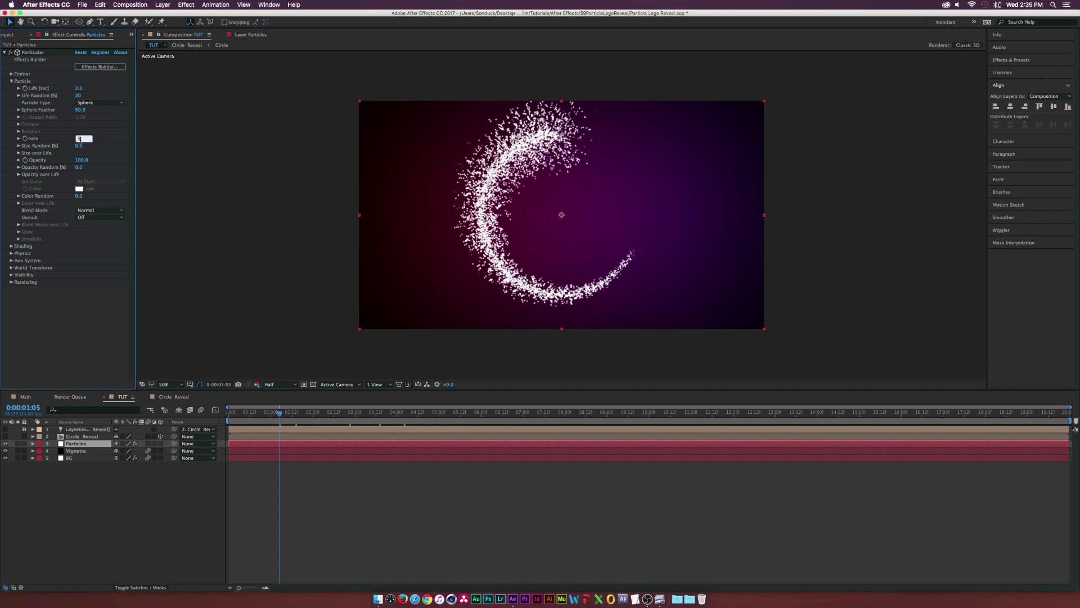
{"action": "type", "text": "3"}
{"action": "key", "text": "Return"}
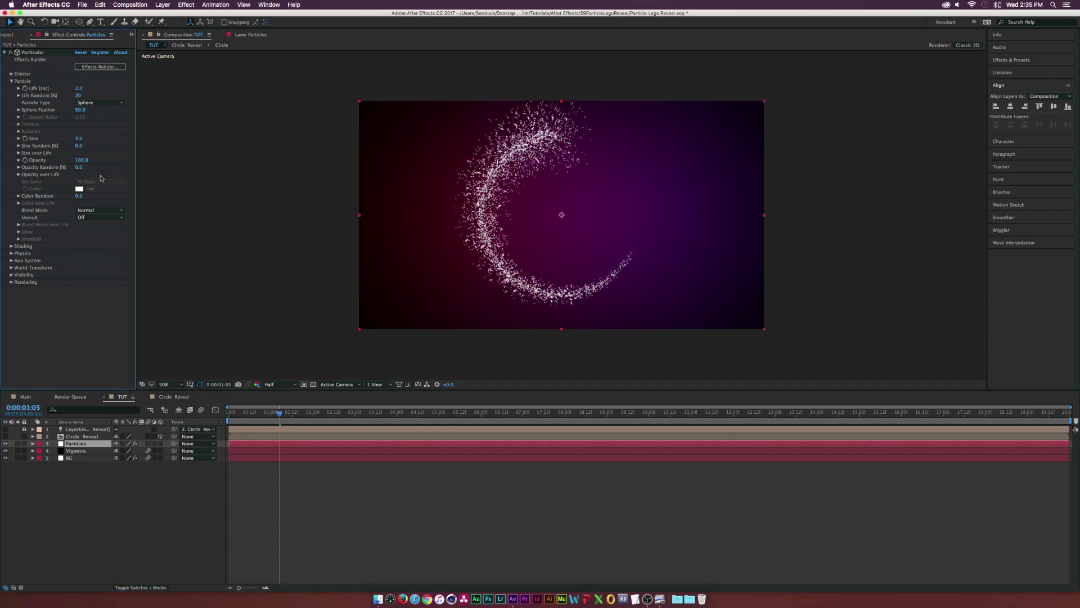
{"action": "left_click_drag", "start_coordinate": [85, 168], "coordinate": [89, 168]}
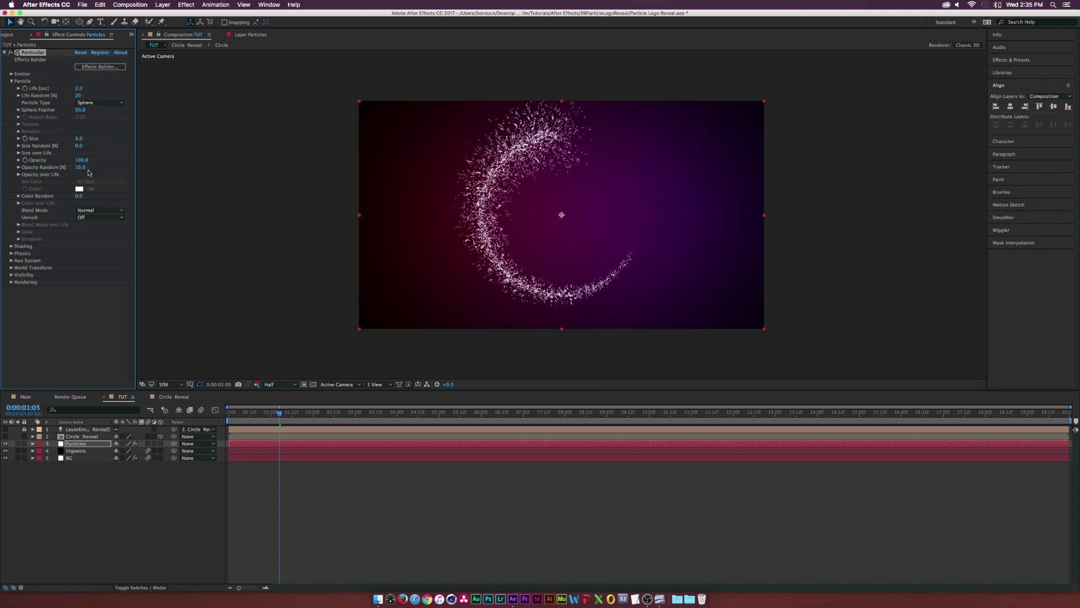
{"action": "key", "text": "space"}
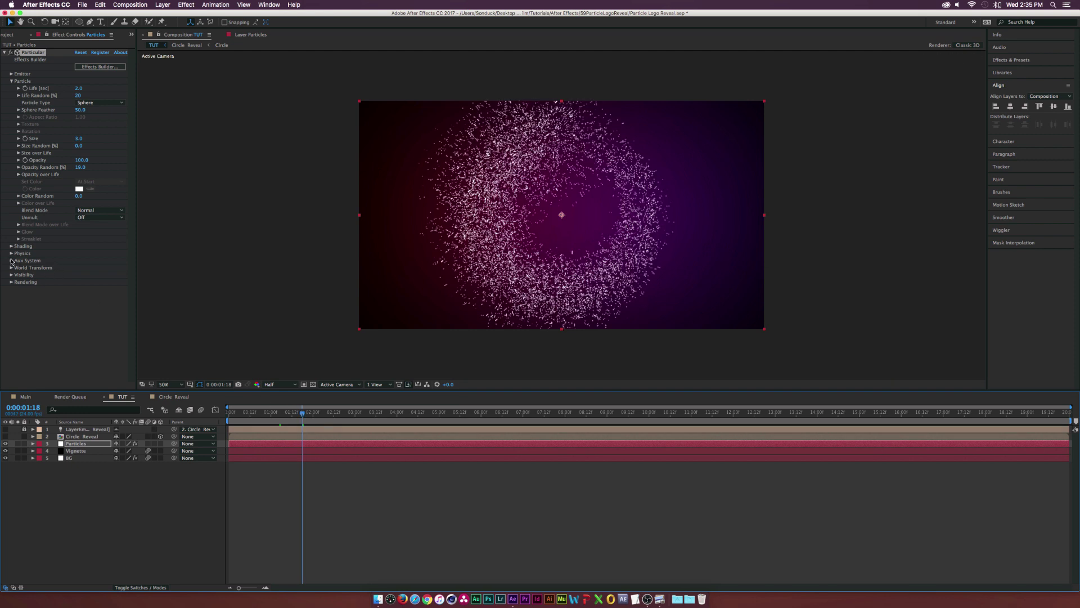
Set the Aux System Emit mode to Continuously.
{"action": "left_click", "coordinate": [12, 260]}
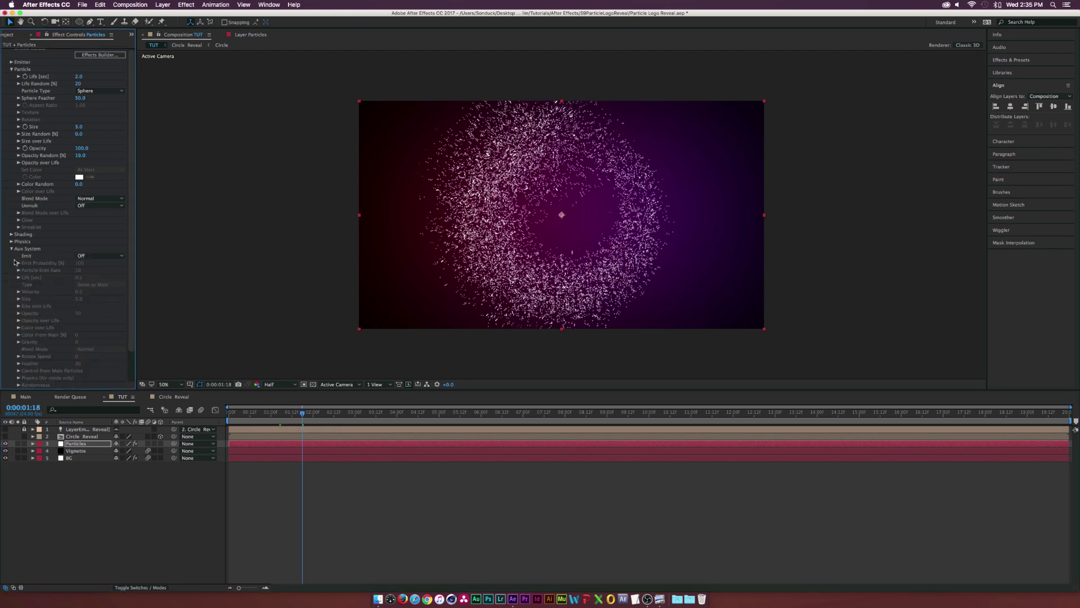
{"action": "left_click", "coordinate": [90, 256]}
{"action": "left_click", "coordinate": [95, 281]}
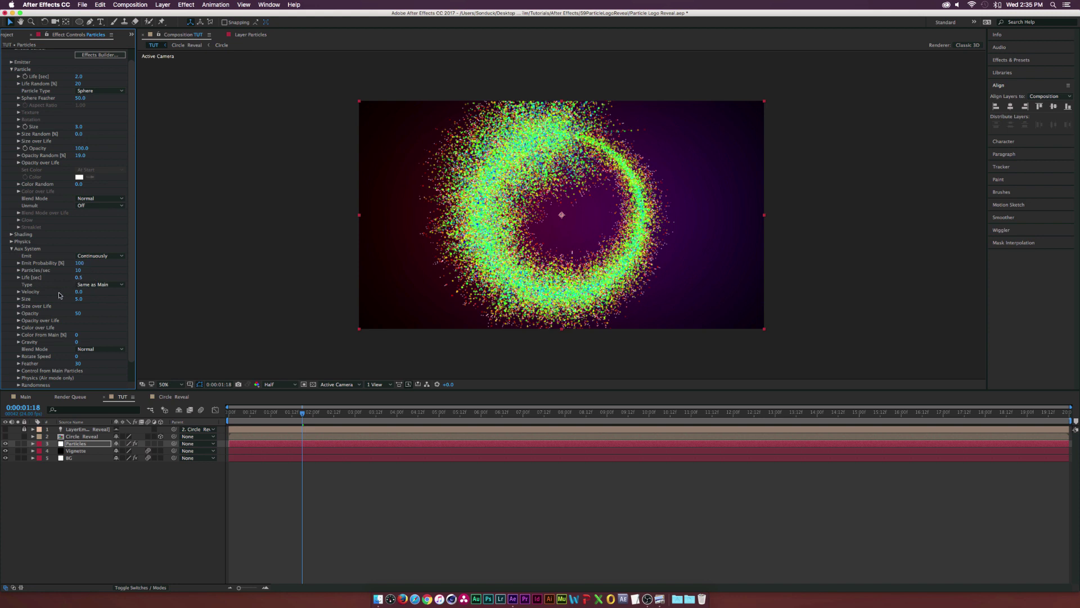
Set aux particle Size to 1.5 and Opacity to 100, and expand aux Color over Life.
{"action": "left_click", "coordinate": [78, 299]}
{"action": "type", "text": "5"}
{"action": "key", "text": "Return"}
{"action": "left_click_drag", "start_coordinate": [78, 315], "coordinate": [116, 317]}
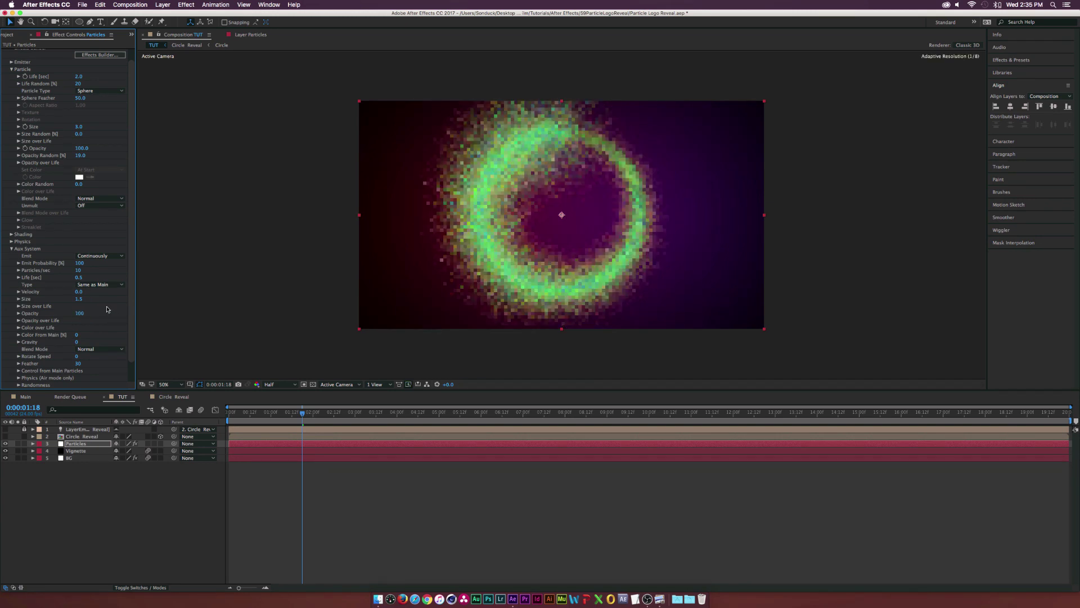
{"action": "left_click", "coordinate": [18, 327]}
{"action": "left_click", "coordinate": [19, 298]}
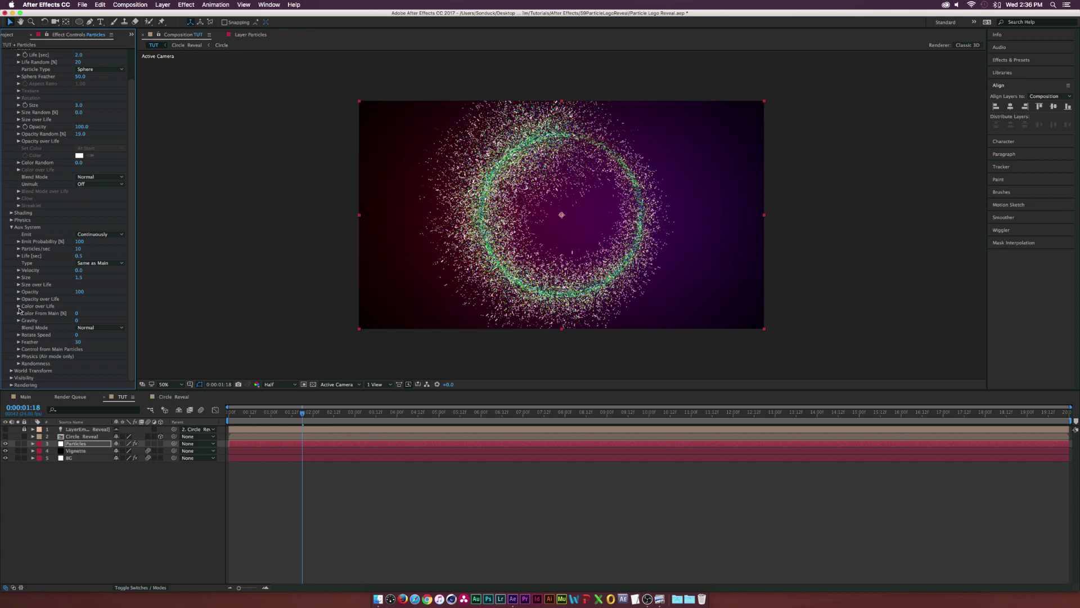
{"action": "left_click", "coordinate": [19, 307]}
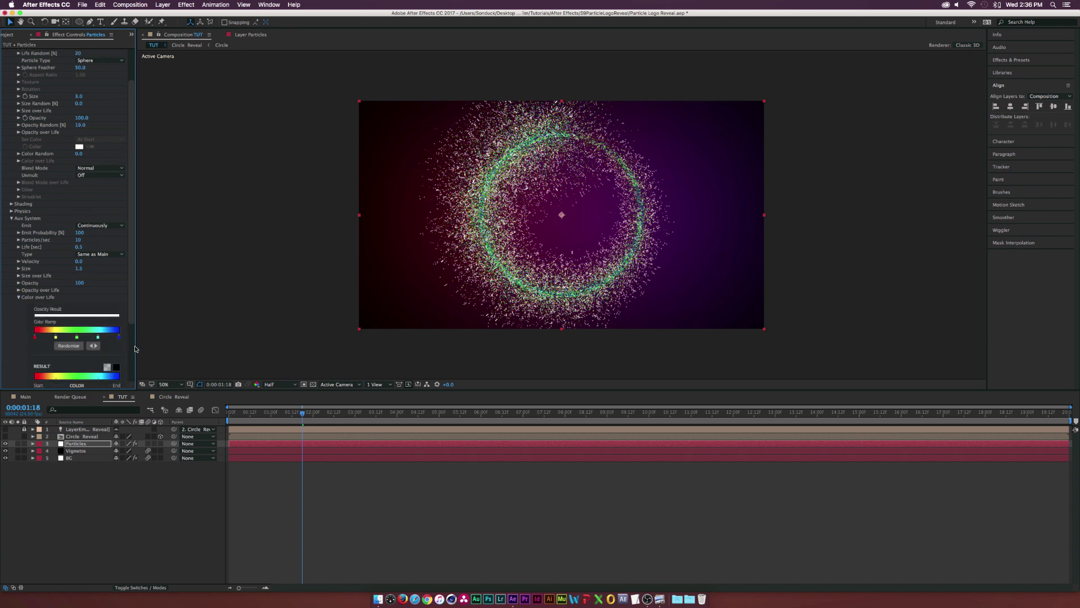
Widen Effect Controls and apply the cyan-blue gradient preset to the aux Color over Life ramp.
{"action": "left_click_drag", "start_coordinate": [136, 338], "coordinate": [205, 333]}
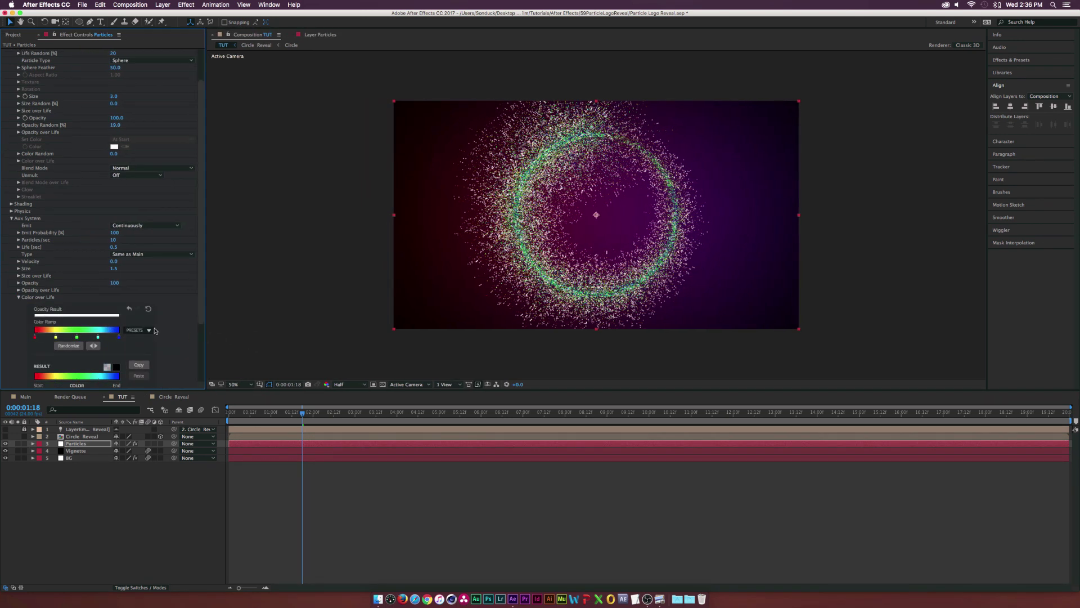
{"action": "left_click", "coordinate": [141, 330]}
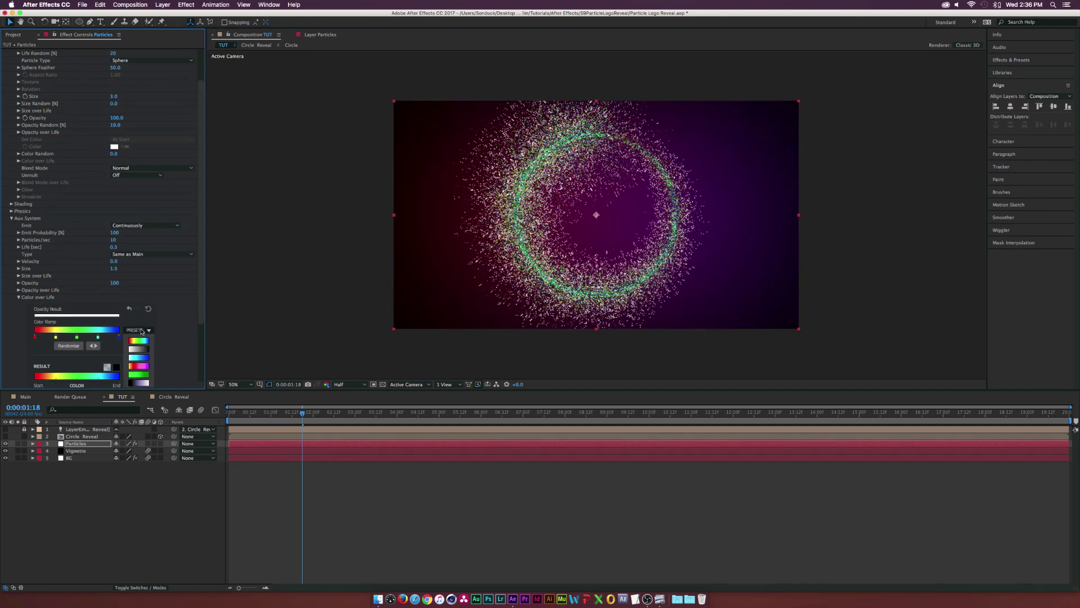
{"action": "left_click", "coordinate": [136, 357]}
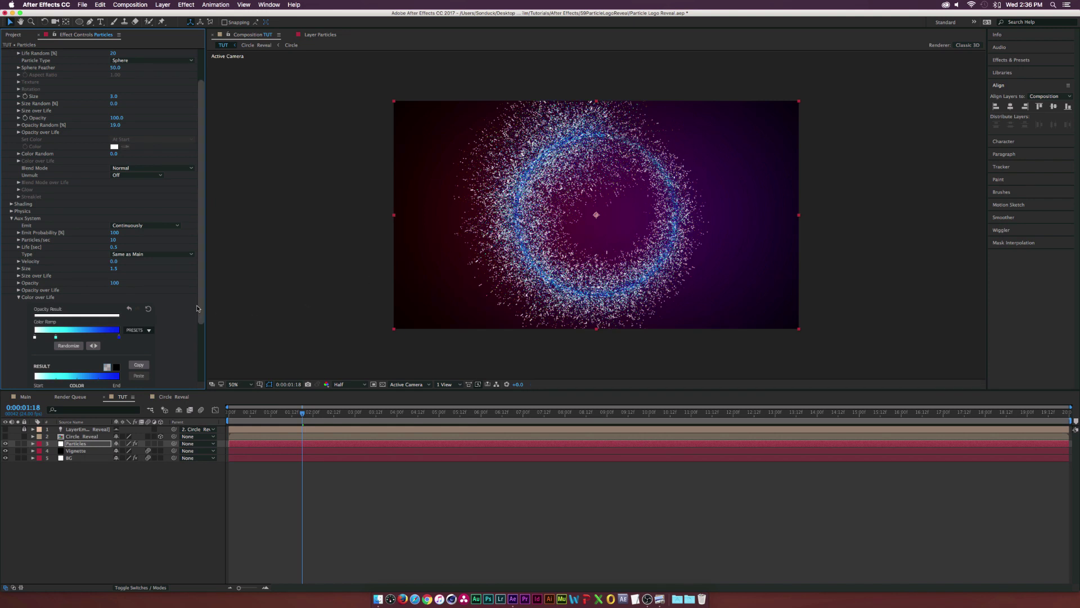
Set the ramp's start stop to orange and end stop to red FF0000.
{"action": "double_click", "coordinate": [55, 338]}
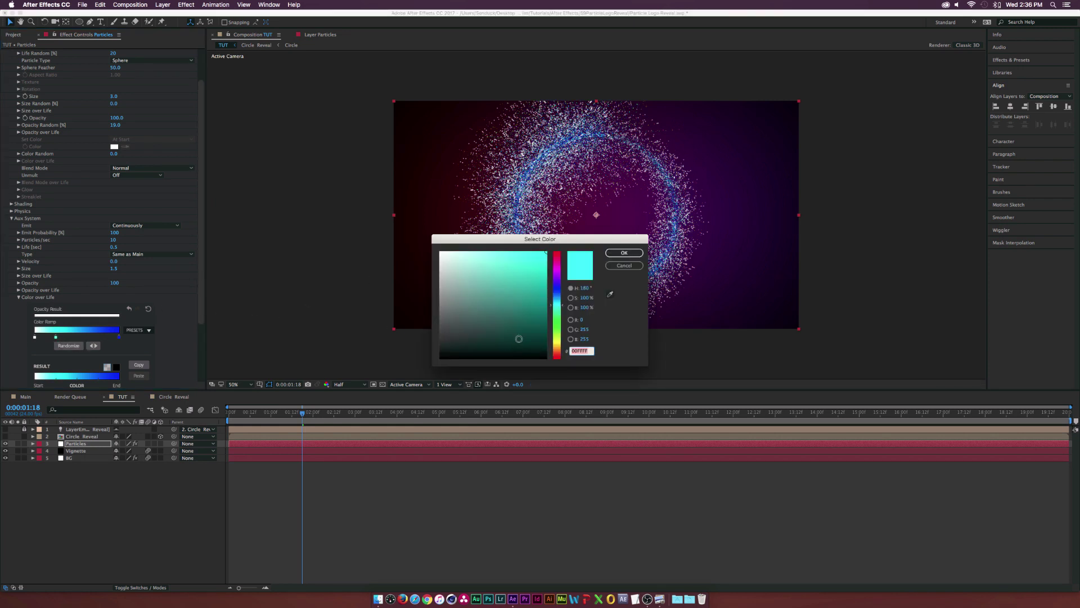
{"action": "left_click_drag", "start_coordinate": [552, 336], "coordinate": [553, 352]}
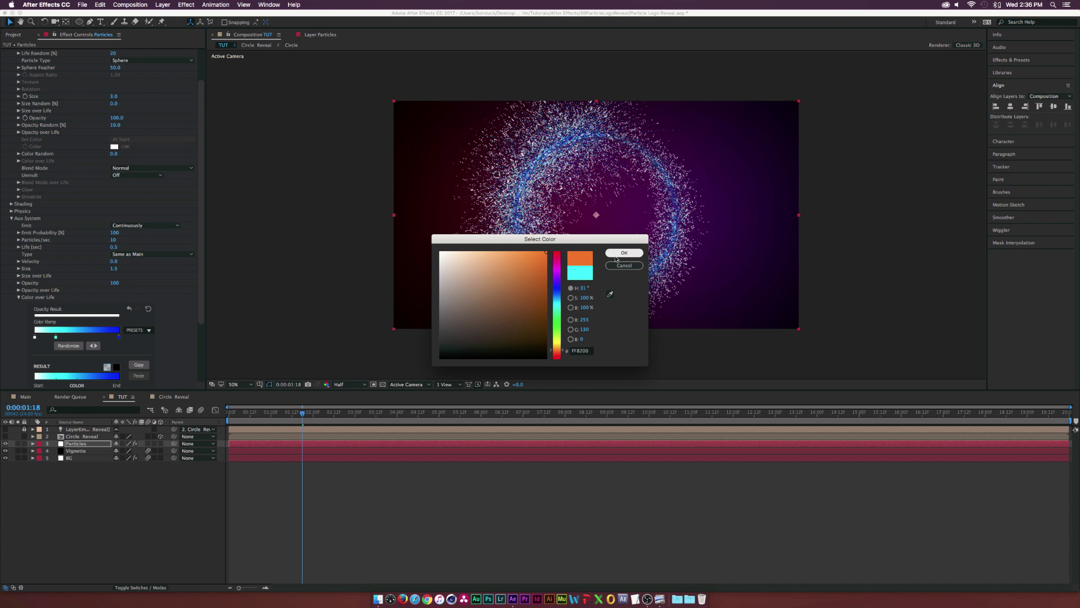
{"action": "left_click", "coordinate": [624, 253]}
{"action": "double_click", "coordinate": [118, 338]}
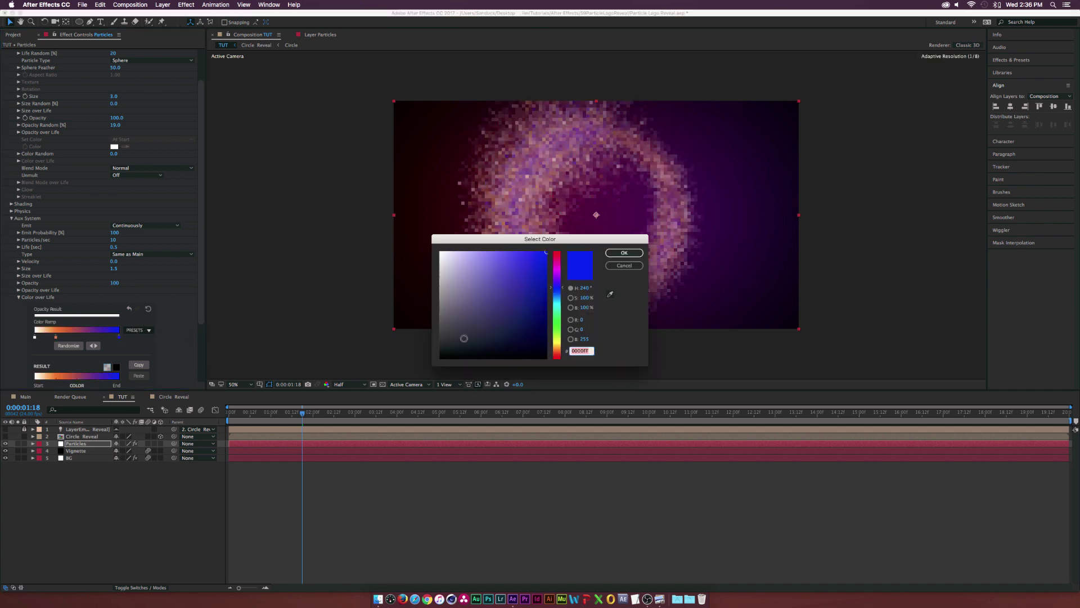
{"action": "left_click_drag", "start_coordinate": [561, 286], "coordinate": [558, 360]}
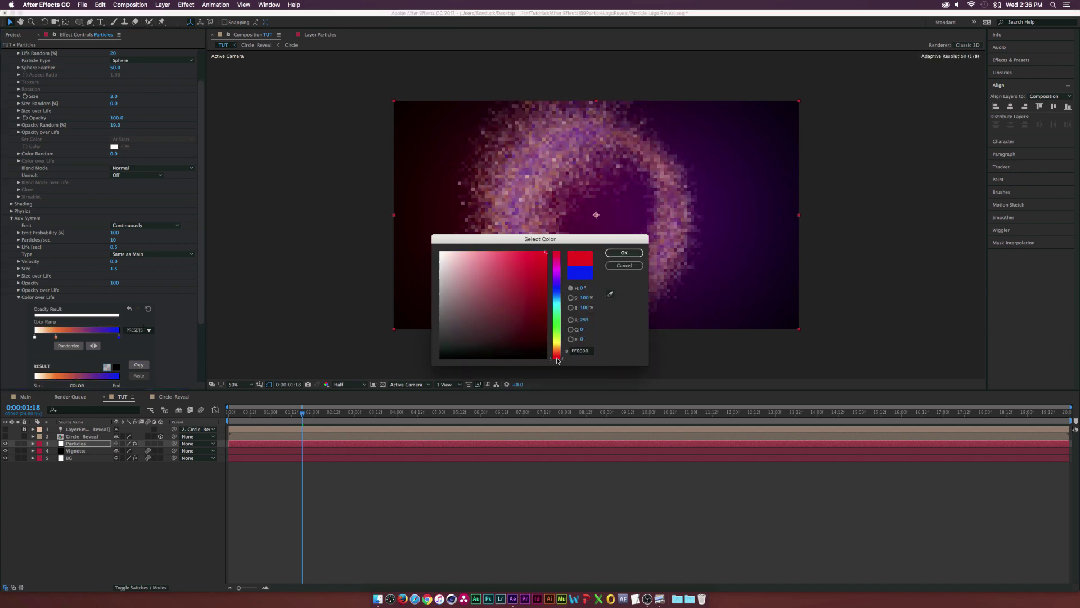
{"action": "left_click", "coordinate": [624, 252]}
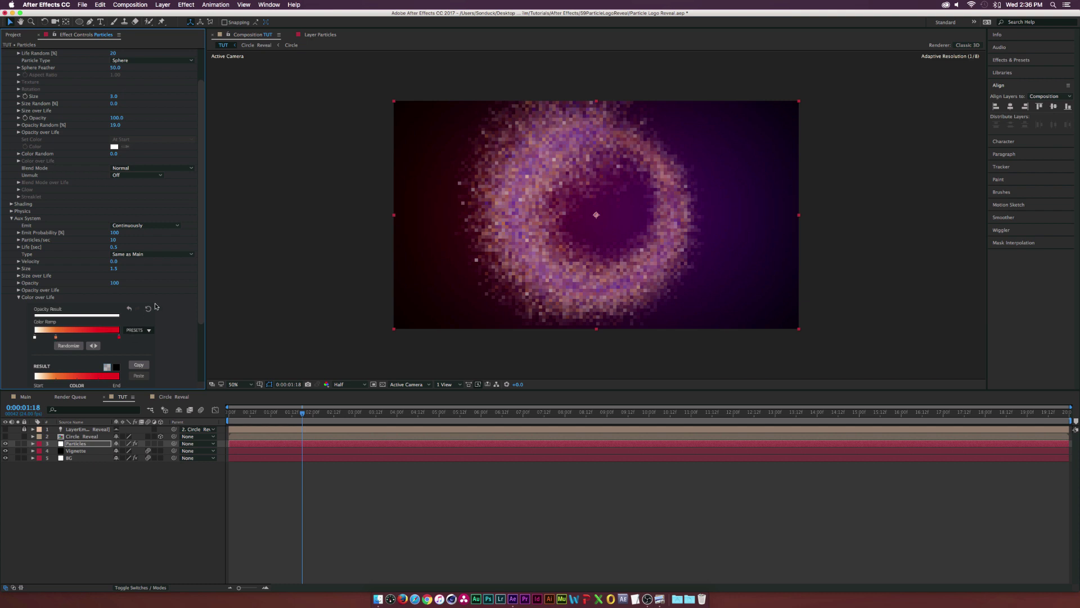
{"action": "left_click", "coordinate": [291, 414]}
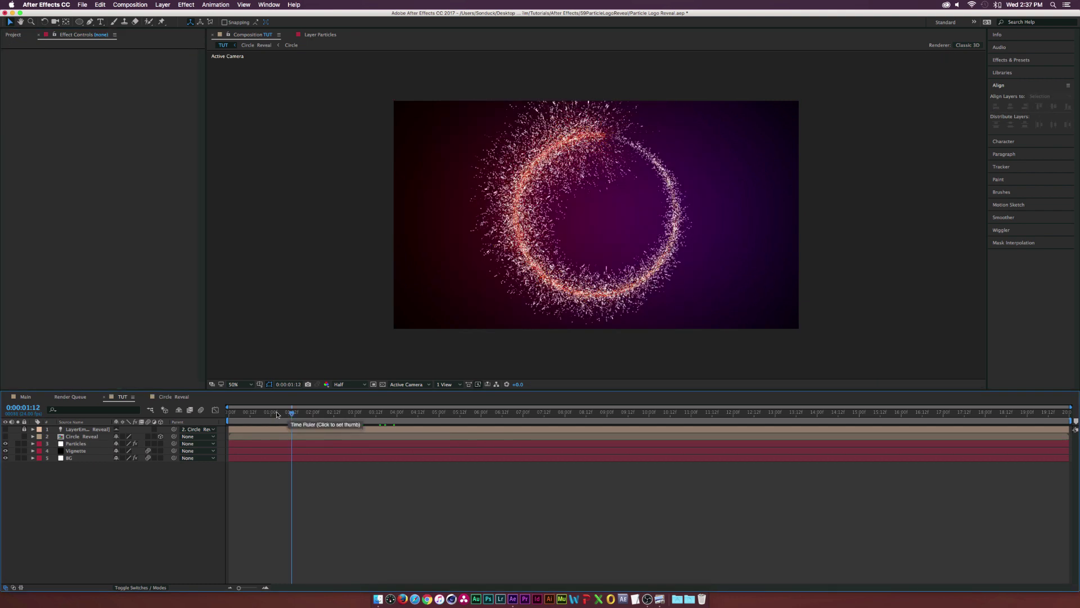
Hide the Particles layer and add the Sonduck logo PNG to the TUT composition.
{"action": "left_click", "coordinate": [5, 444]}
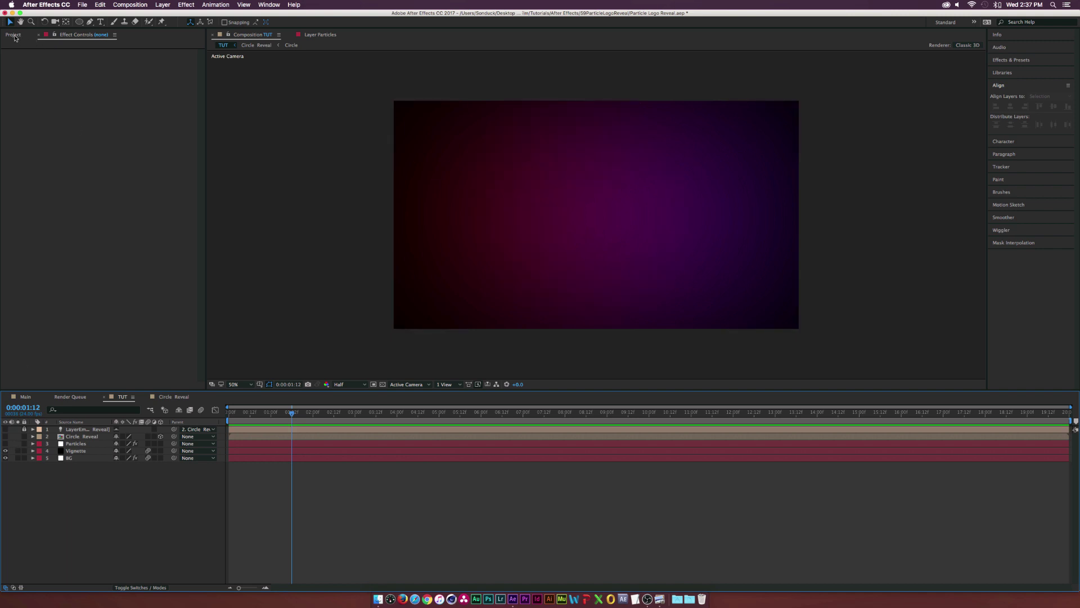
{"action": "left_click", "coordinate": [13, 34]}
{"action": "left_click", "coordinate": [36, 191]}
{"action": "left_click_drag", "start_coordinate": [23, 142], "coordinate": [94, 437]}
Scale the duck logo to 28% and draw a white circle from the composition centre.
{"action": "key", "text": "s"}
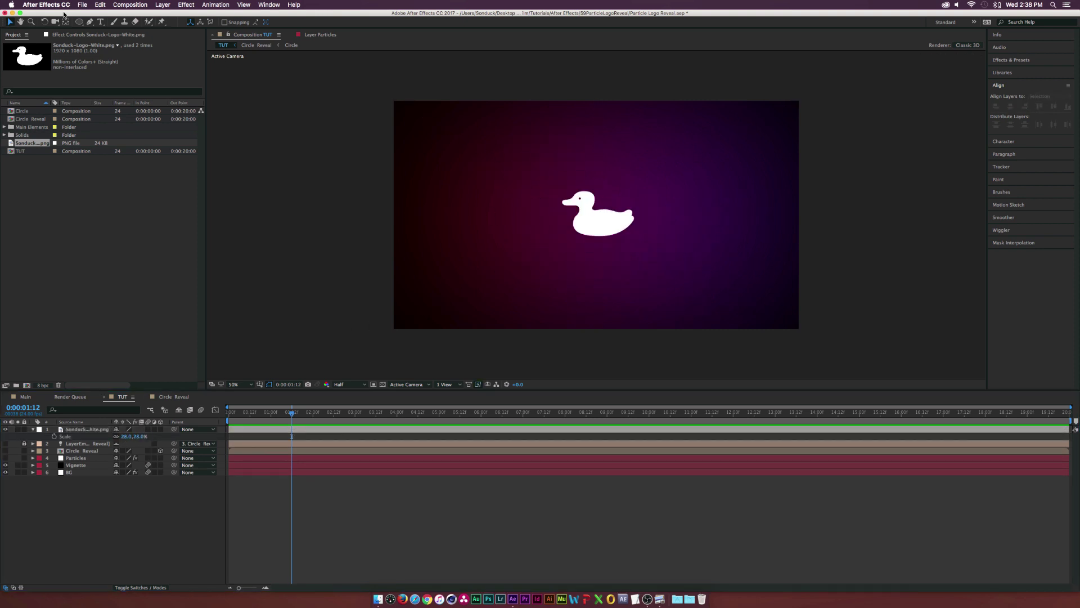
{"action": "left_click_drag", "start_coordinate": [79, 22], "coordinate": [104, 38]}
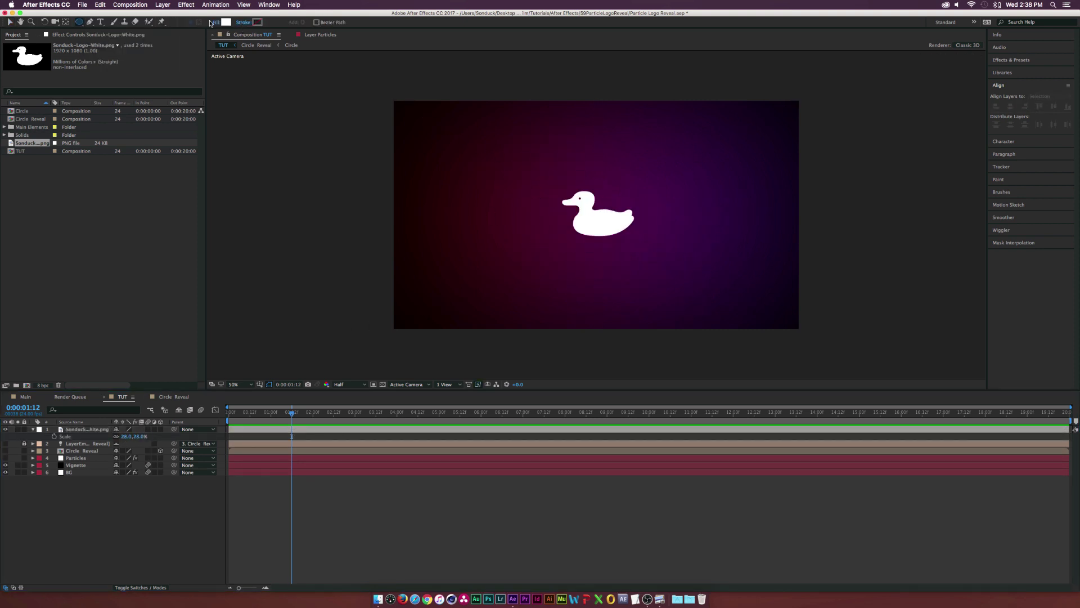
{"action": "key", "text": "apostrophe"}
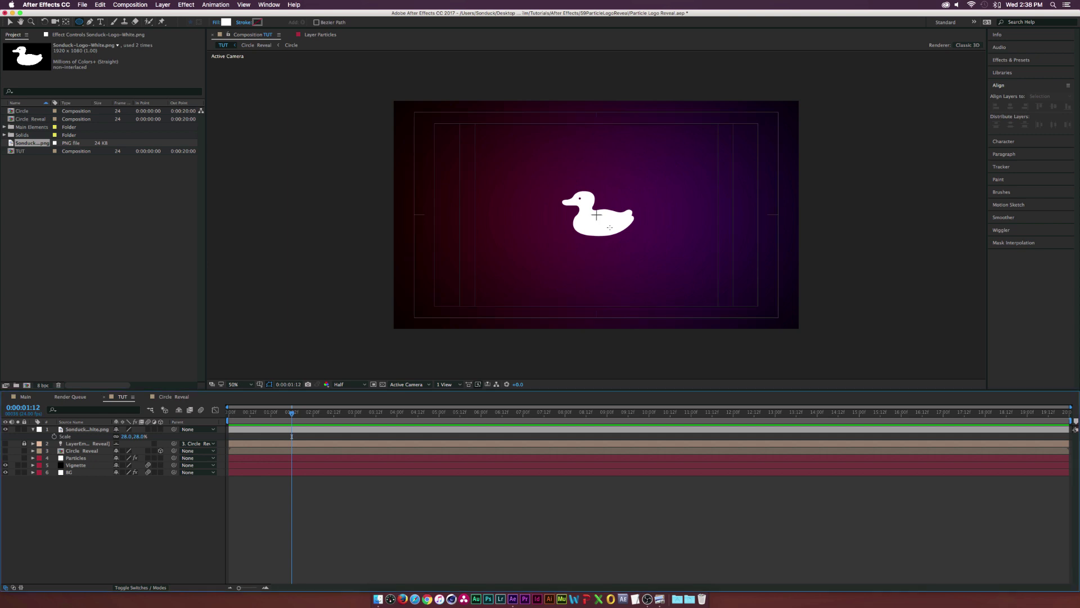
{"action": "left_click_drag", "start_coordinate": [596, 214], "coordinate": [655, 169]}
Centre the white circle in the composition and move its layer below the duck logo.
{"action": "left_click", "coordinate": [10, 23]}
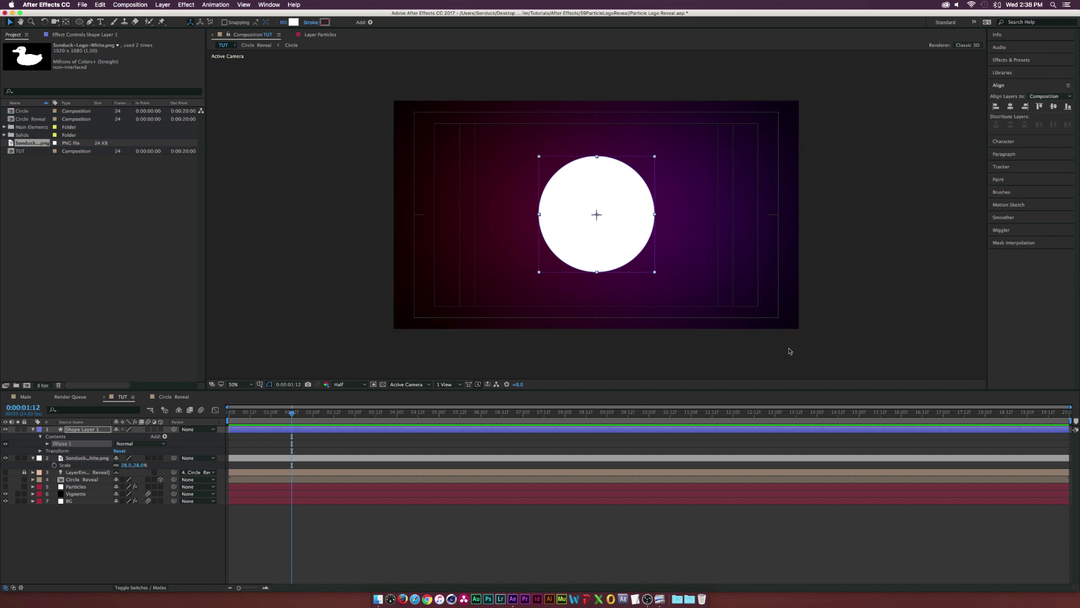
{"action": "left_click", "coordinate": [1006, 88]}
{"action": "left_click", "coordinate": [1011, 107]}
{"action": "left_click", "coordinate": [1054, 106]}
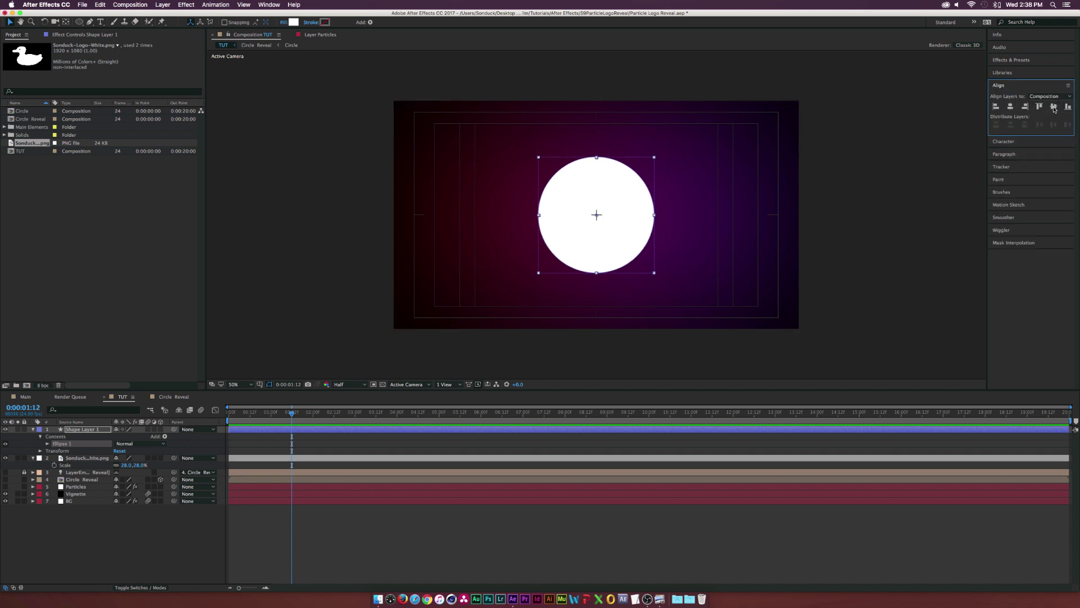
{"action": "left_click_drag", "start_coordinate": [70, 431], "coordinate": [85, 461]}
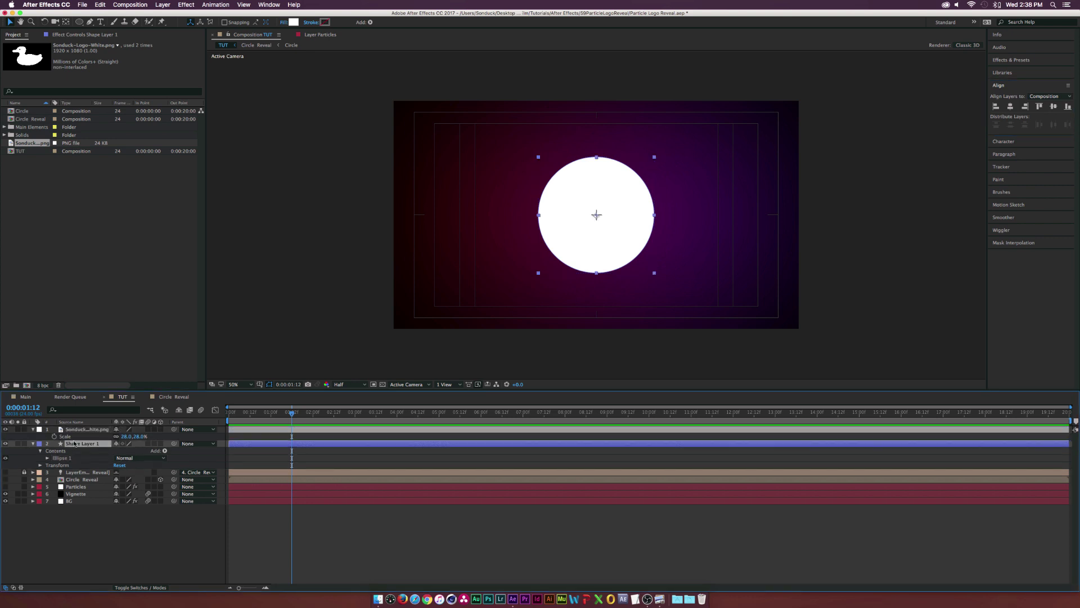
Set the circle's Opacity to 25%.
{"action": "key", "text": "t"}
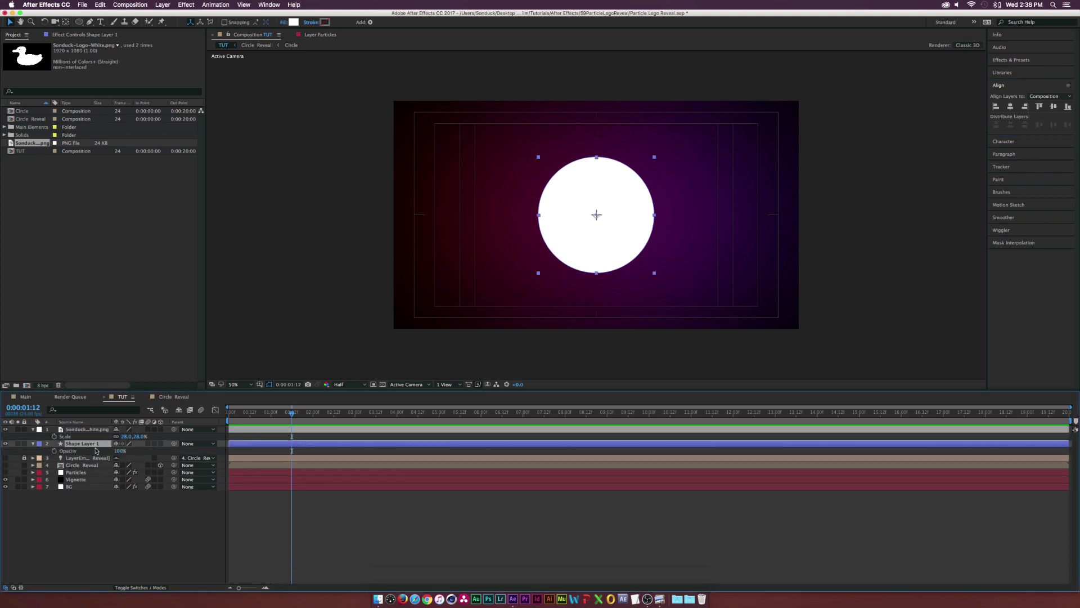
{"action": "left_click", "coordinate": [122, 451]}
{"action": "type", "text": "25"}
{"action": "key", "text": "Return"}
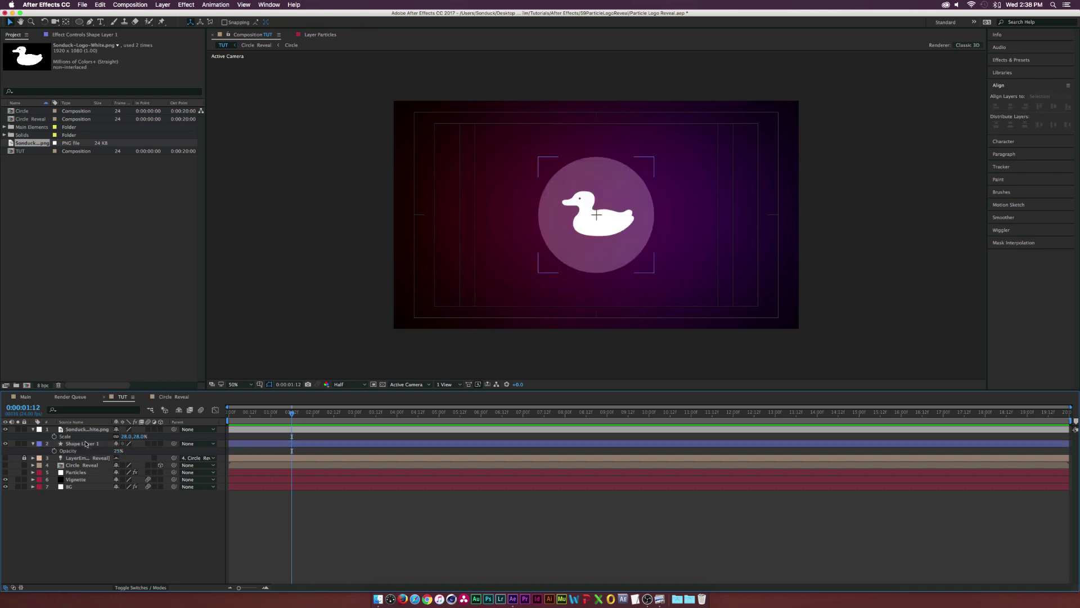
Enlarge the duck logo to 35% scale and align it to the composition centre.
{"action": "left_click", "coordinate": [86, 444]}
{"action": "left_click", "coordinate": [87, 430], "text": "shift"}
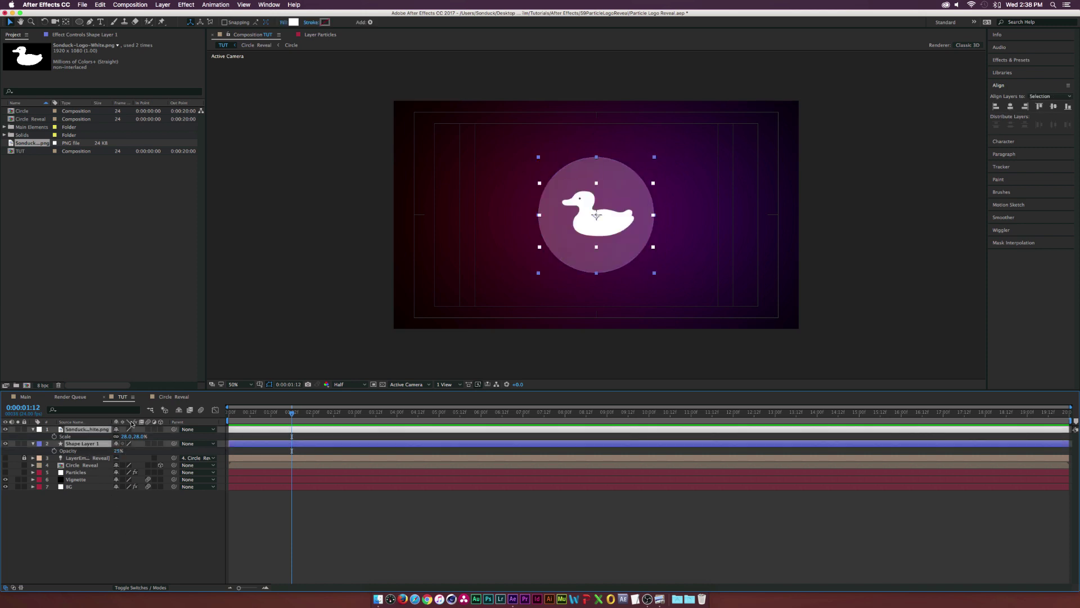
{"action": "left_click_drag", "start_coordinate": [127, 437], "coordinate": [129, 438]}
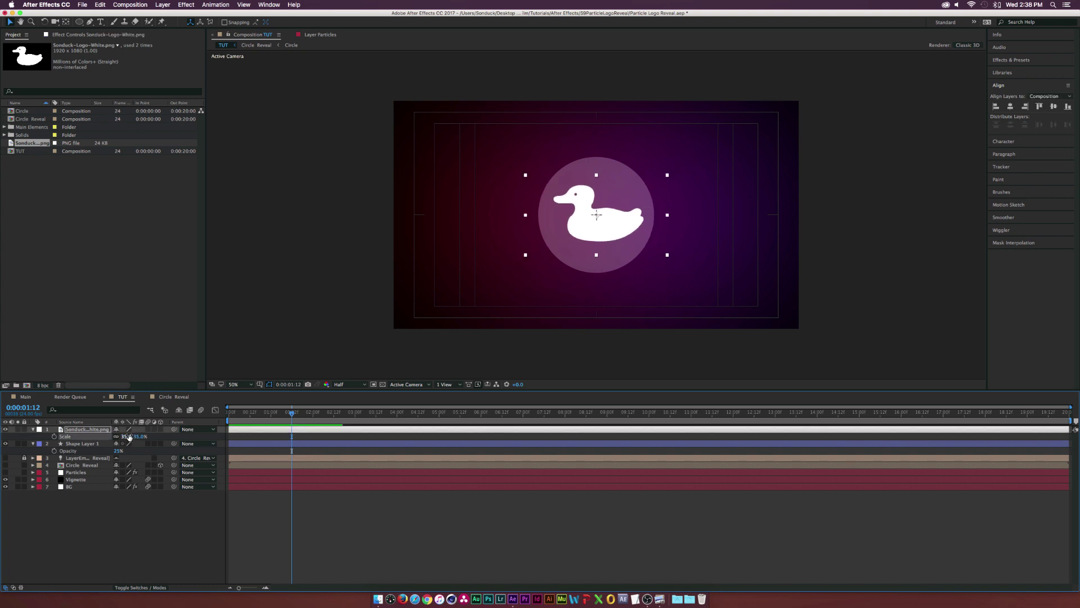
{"action": "left_click", "coordinate": [1008, 108]}
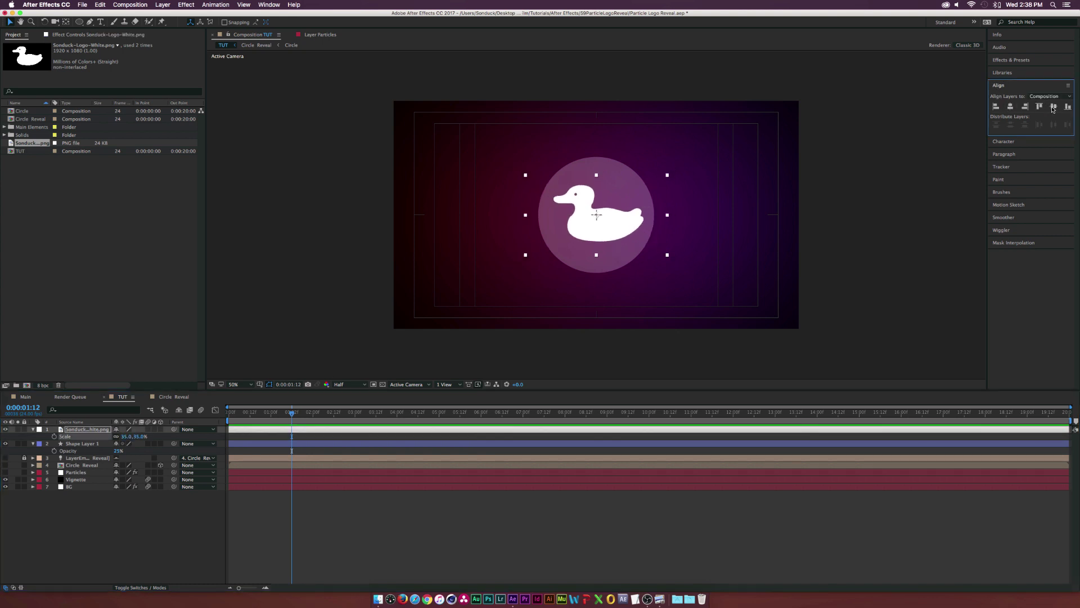
Select the logo and circle layers and begin pre-composing them, typing the name Logo.
{"action": "left_click", "coordinate": [79, 443], "text": "shift"}
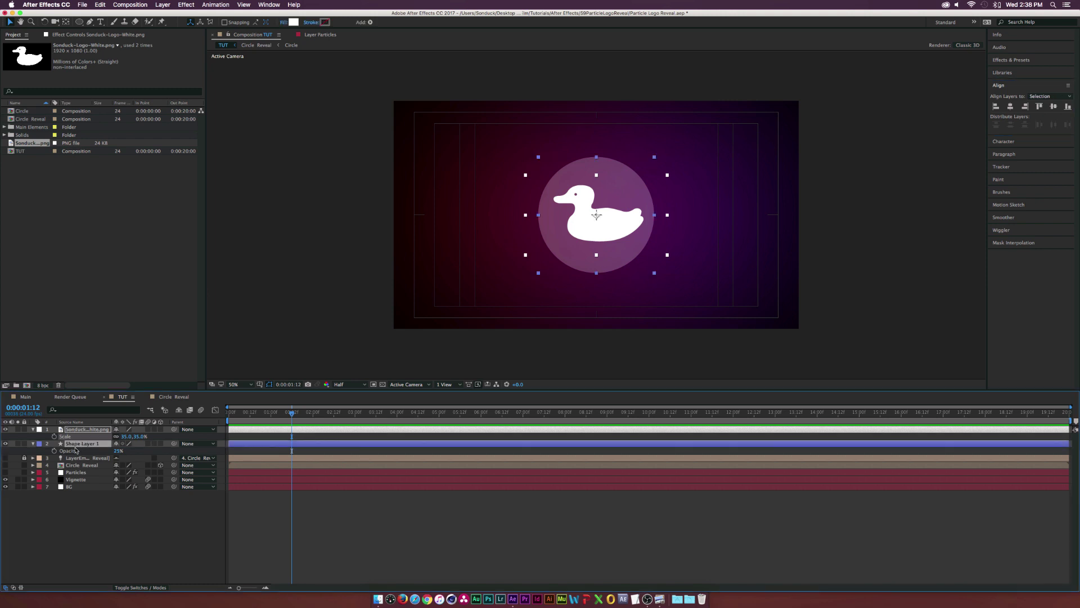
{"action": "key", "text": "super+shift+c"}
{"action": "type", "text": "Lgo"}
{"action": "key", "text": "BackSpace"}
{"action": "key", "text": "BackSpace"}
Finish the Logo pre-comp and shrink the Logo layer to 53% scale.
{"action": "type", "text": "ogo"}
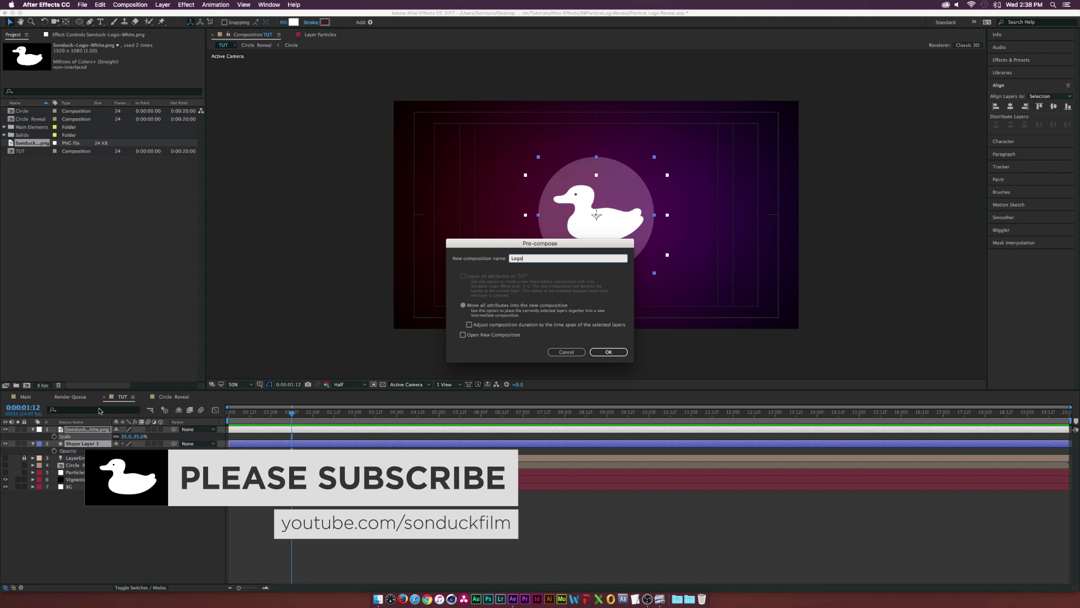
{"action": "key", "text": "Return"}
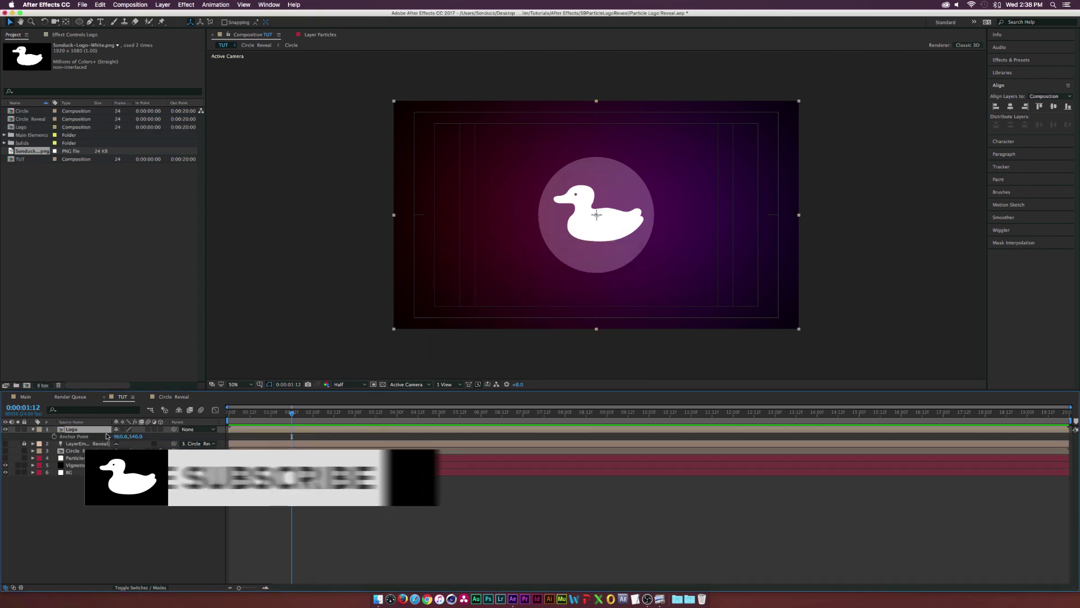
{"action": "mouse_move", "coordinate": [112, 436]}
{"action": "left_mouse_down"}
{"action": "mouse_move", "coordinate": [92, 436]}
{"action": "mouse_move", "coordinate": [113, 439]}
{"action": "left_mouse_up"}
{"action": "left_click", "coordinate": [149, 512]}
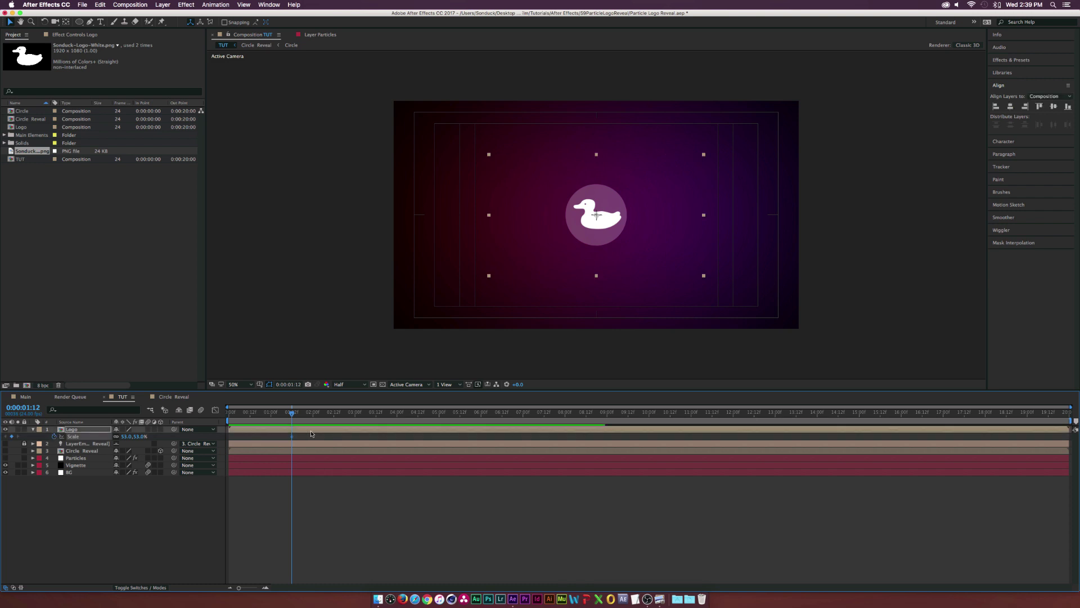
Keyframe the Logo's Scale at 0% at 0:00:01:12, growing to 53% at 0:00:02:02.
{"action": "left_click_drag", "start_coordinate": [292, 436], "coordinate": [314, 437]}
{"action": "type", "text": "0"}
{"action": "key", "text": "Return"}
{"action": "left_click_drag", "start_coordinate": [293, 415], "coordinate": [302, 439]}
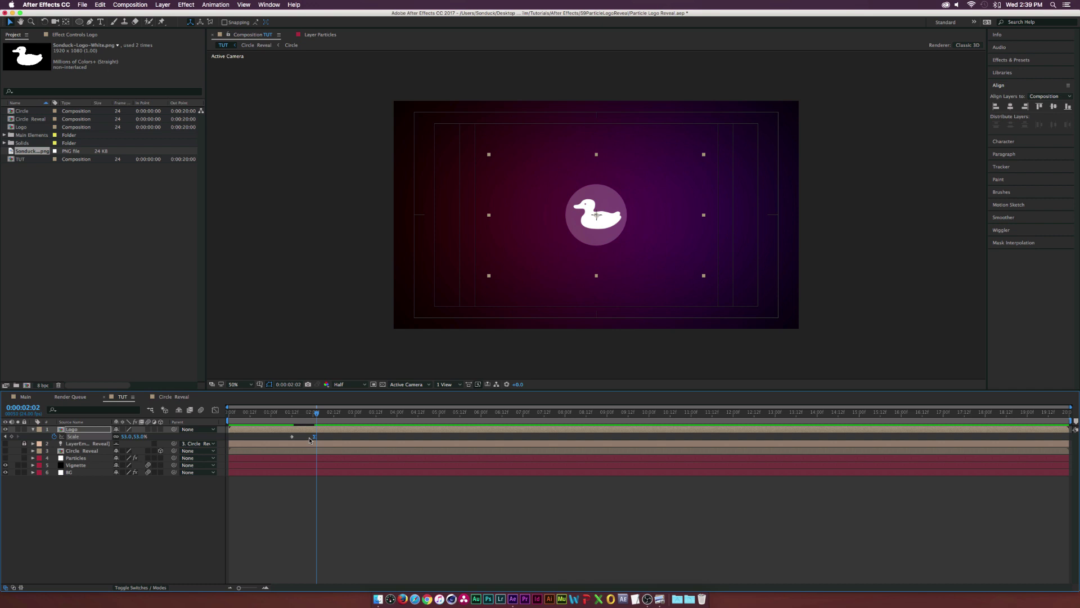
Unhide the Particles layer and return to the 0:00:01:12 Scale keyframe.
{"action": "left_click", "coordinate": [8, 460]}
{"action": "left_click", "coordinate": [7, 458]}
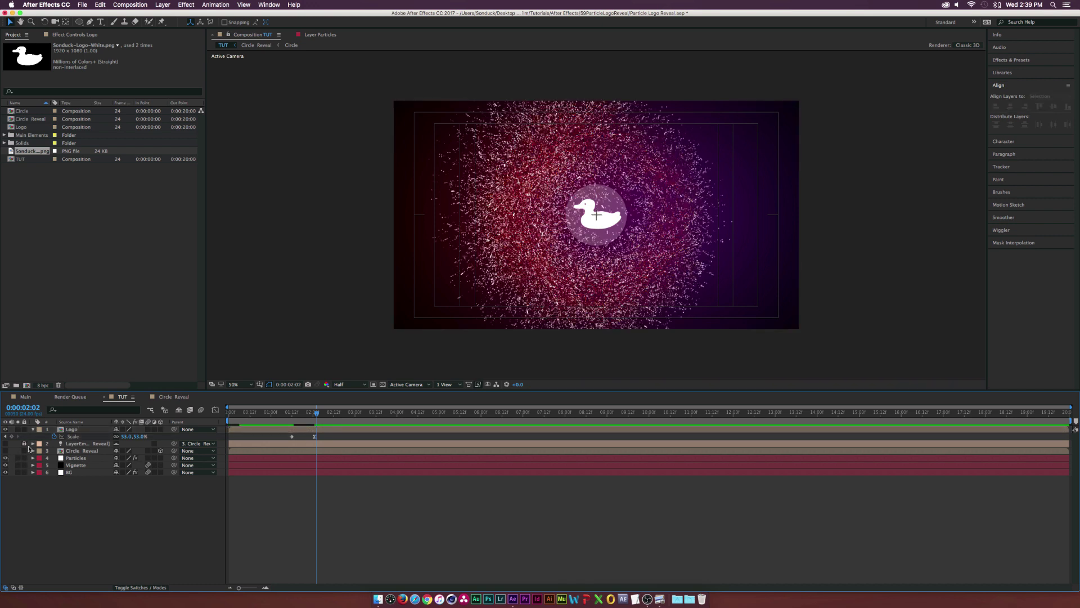
{"action": "left_click", "coordinate": [291, 412]}
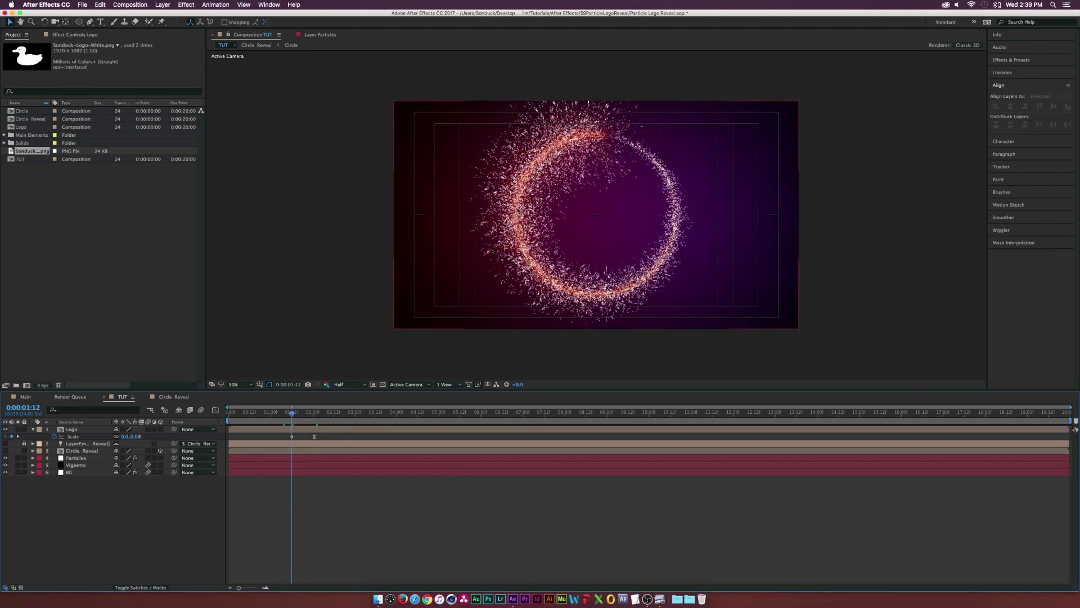
In the Circle precomp inside Circle Reveal, scale the circle to 45%, then preview in TUT.
{"action": "double_click", "coordinate": [79, 451]}
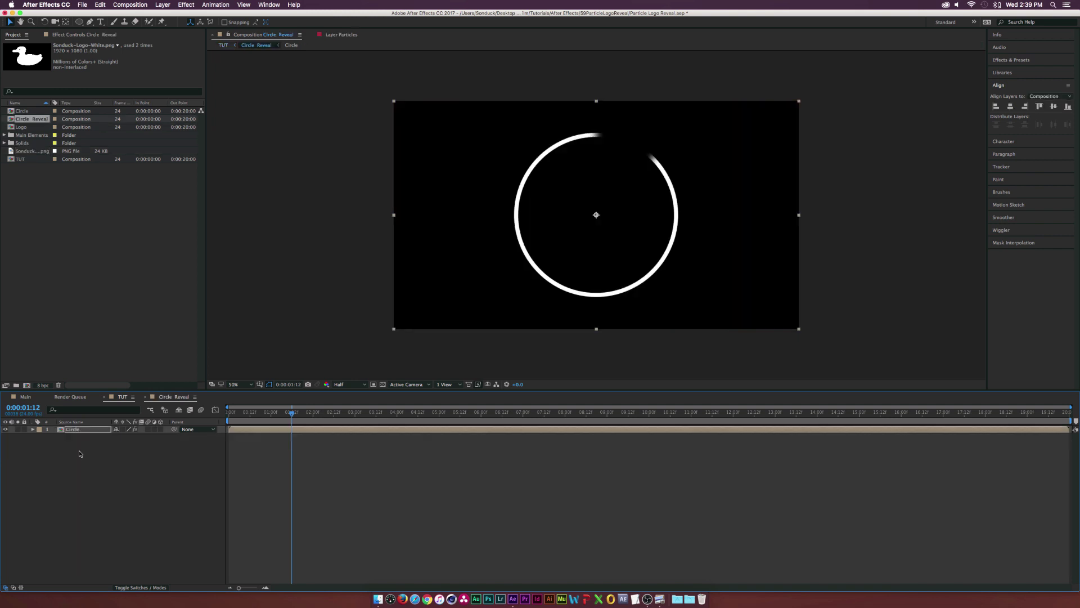
{"action": "double_click", "coordinate": [78, 429]}
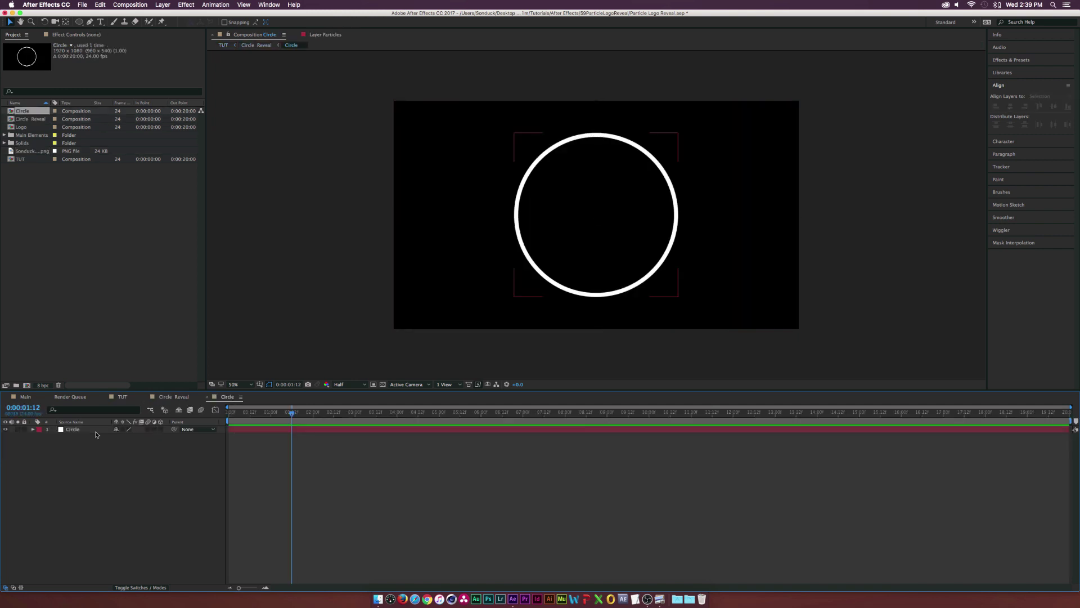
{"action": "left_click", "coordinate": [82, 431]}
{"action": "key", "text": "s"}
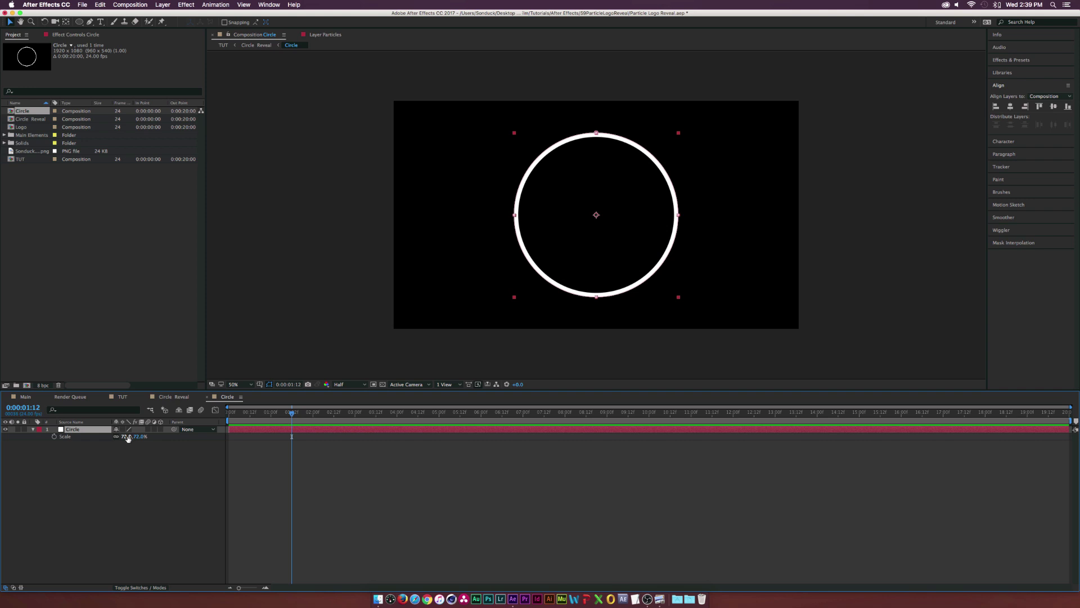
{"action": "left_click_drag", "start_coordinate": [126, 437], "coordinate": [110, 436]}
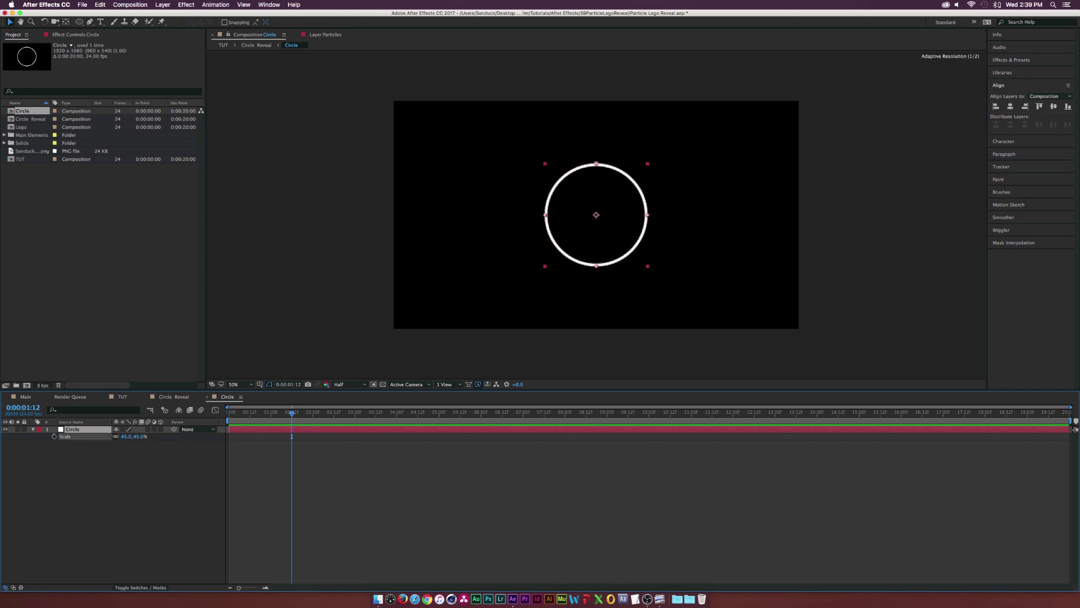
{"action": "left_click", "coordinate": [106, 461]}
{"action": "left_click", "coordinate": [121, 396]}
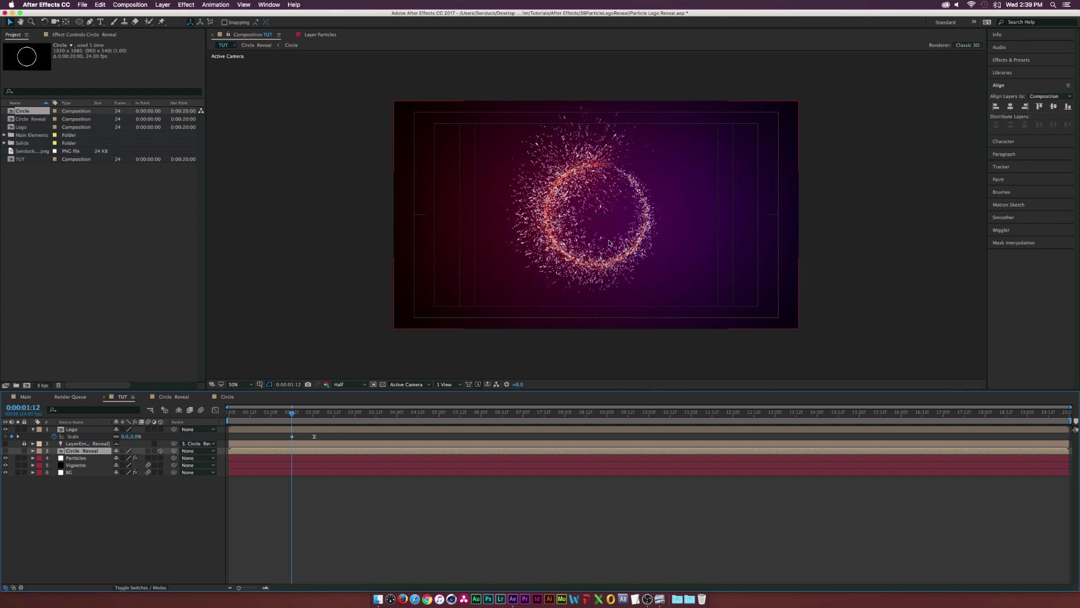
{"action": "left_click_drag", "start_coordinate": [299, 414], "coordinate": [317, 414]}
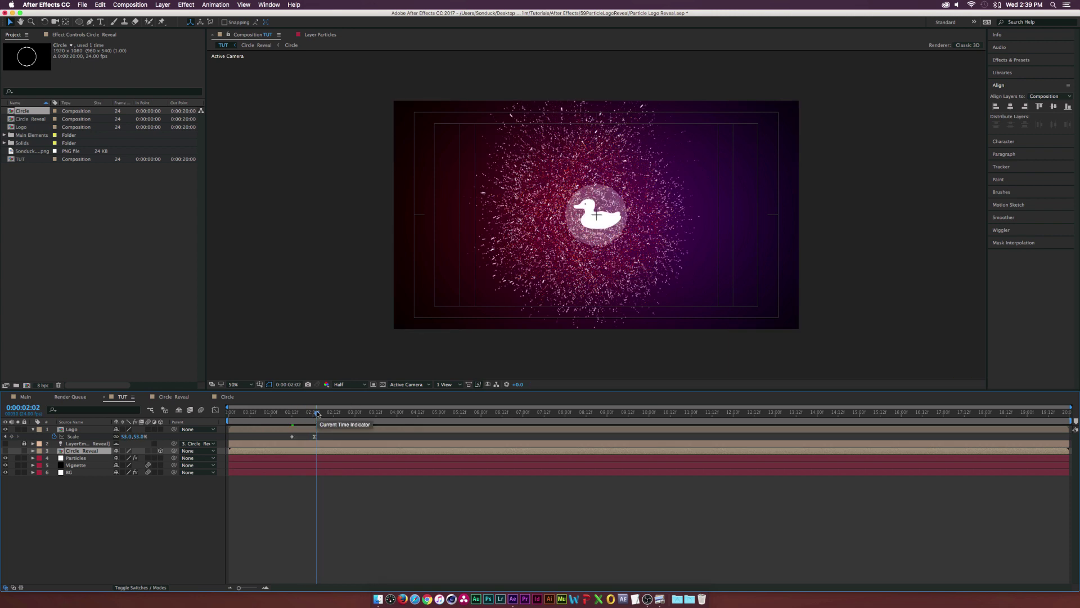
{"action": "key", "text": "Page_Up"}
{"action": "key", "text": "Page_Up"}
{"action": "key", "text": "Page_Up"}
{"action": "key", "text": "Page_Up"}
{"action": "key", "text": "Page_Up"}
{"action": "key", "text": "Page_Up"}
{"action": "key", "text": "Page_Up"}
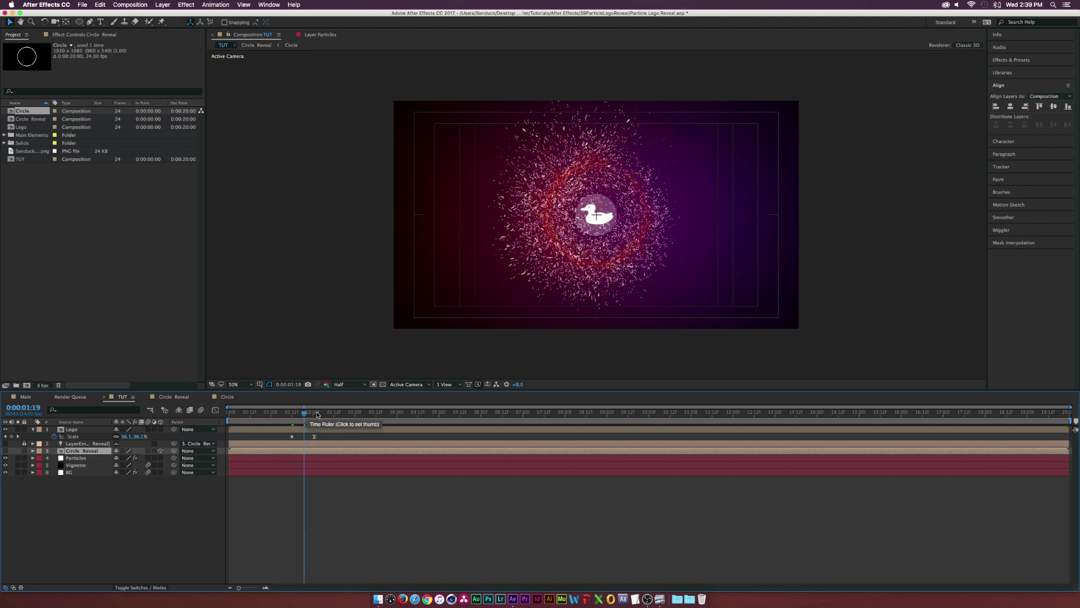
Keyframe the circle's Scale, setting 73% at the timeline start.
{"action": "left_click", "coordinate": [227, 396]}
{"action": "left_click", "coordinate": [82, 429]}
{"action": "left_click", "coordinate": [53, 437]}
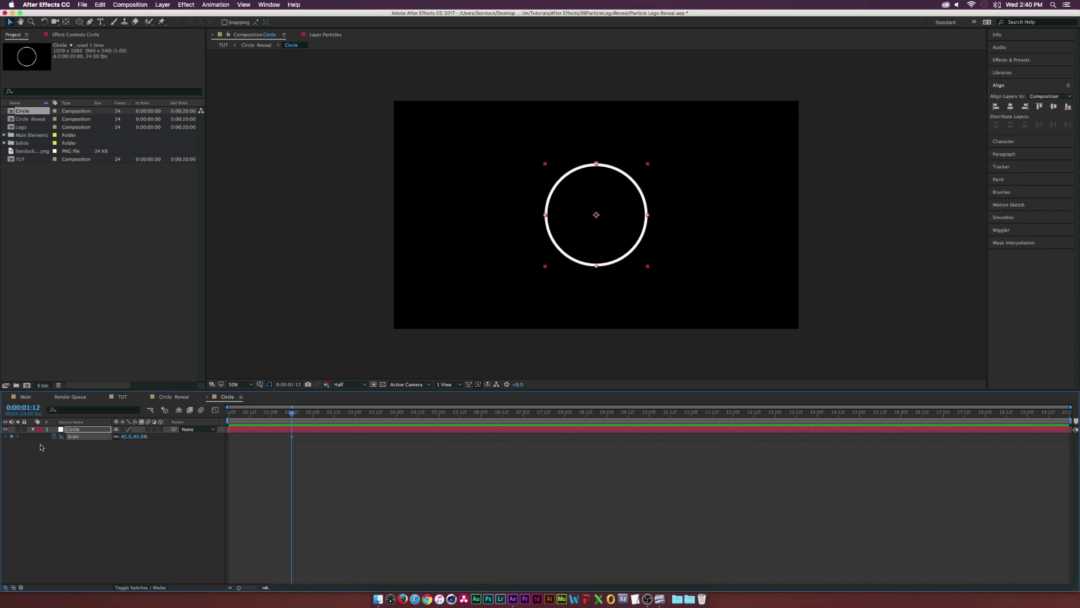
{"action": "left_click_drag", "start_coordinate": [255, 416], "coordinate": [227, 417]}
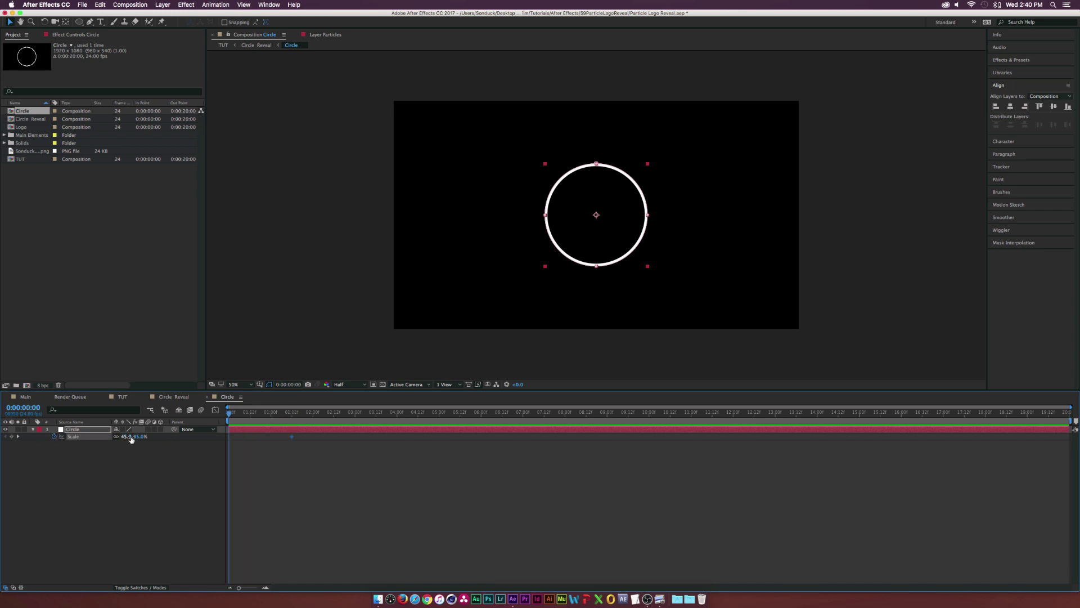
{"action": "left_click_drag", "start_coordinate": [128, 437], "coordinate": [145, 436]}
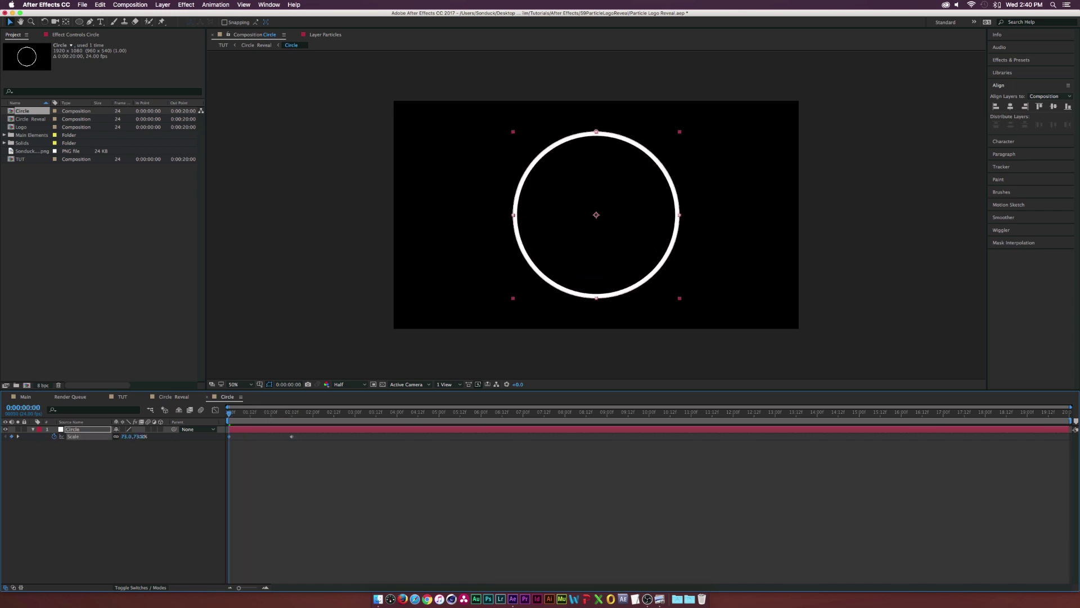
Preview the ring contracting toward 1:11, then select the Circle layer to copy it.
{"action": "left_click_drag", "start_coordinate": [233, 416], "coordinate": [292, 422]}
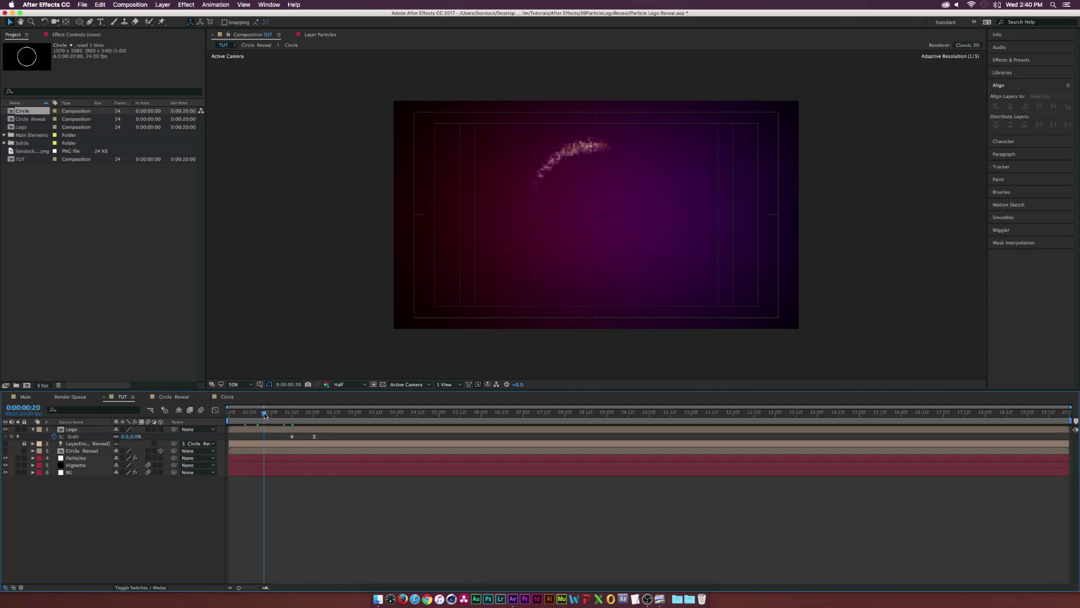
{"action": "left_click_drag", "start_coordinate": [274, 415], "coordinate": [295, 414]}
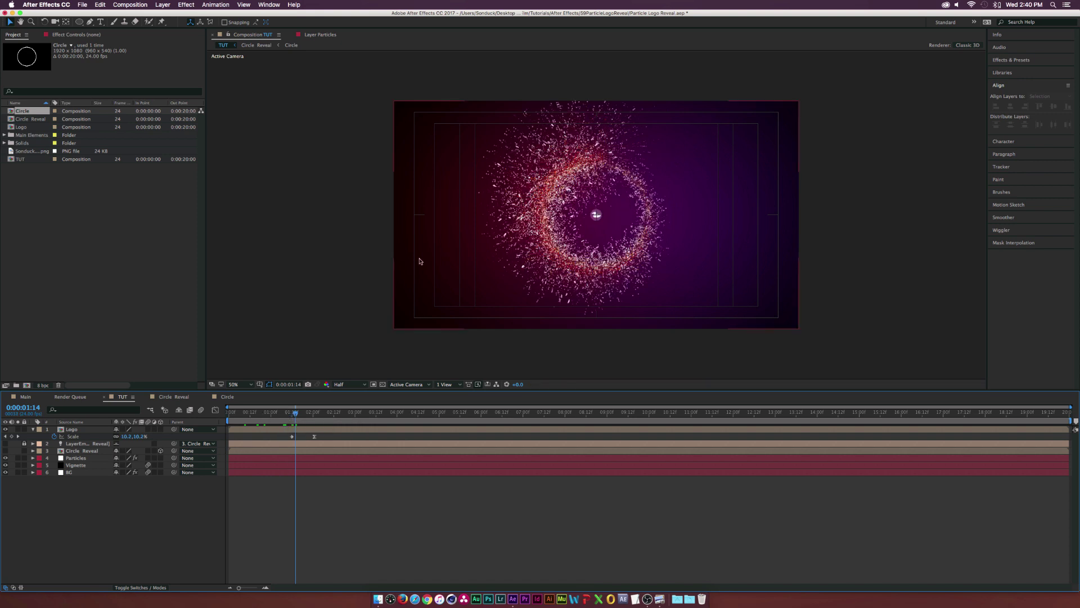
{"action": "left_click", "coordinate": [232, 397]}
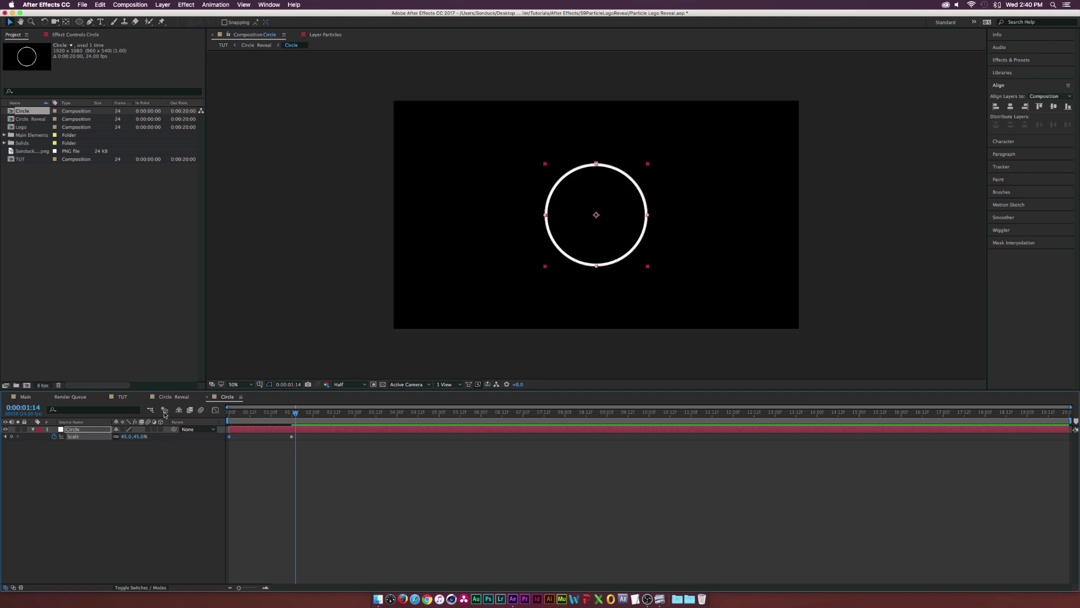
{"action": "left_click", "coordinate": [97, 430]}
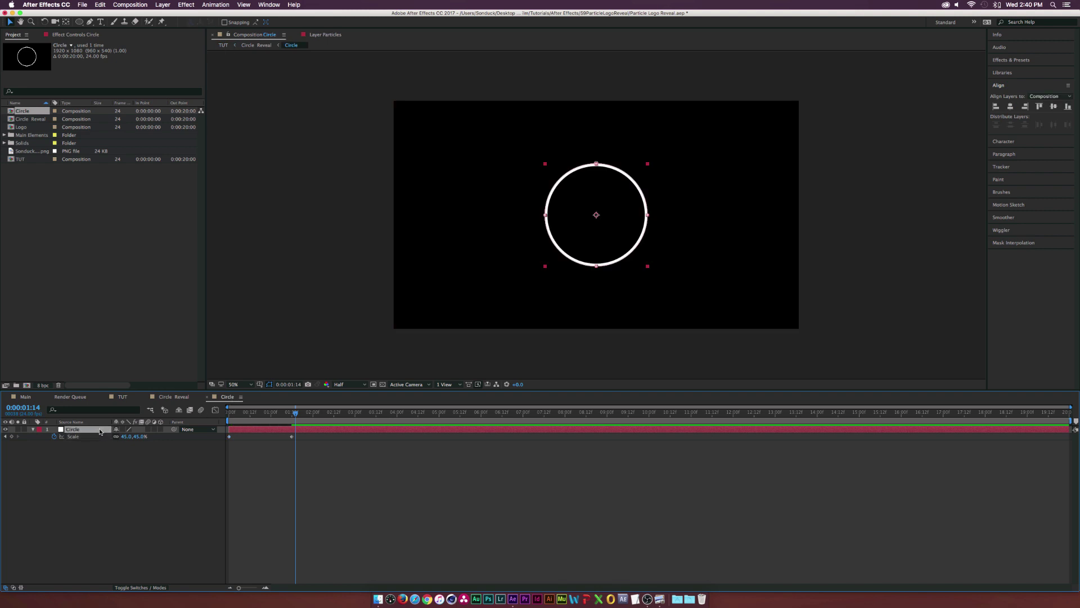
{"action": "left_click", "coordinate": [124, 398]}
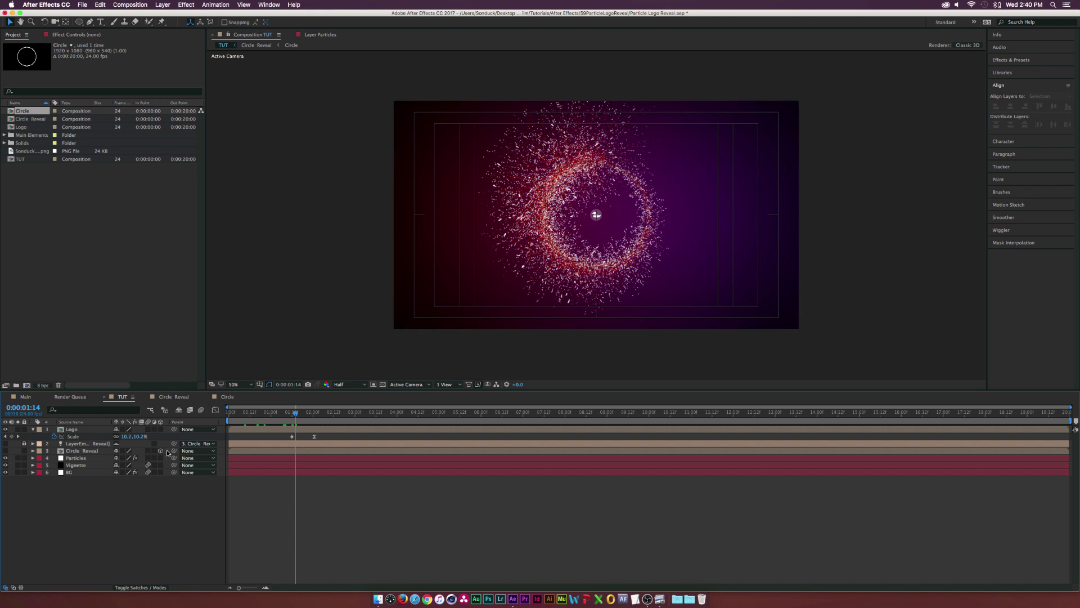
Paste the Circle layer into TUT and delete its Scale keyframes.
{"action": "key", "text": "super+v"}
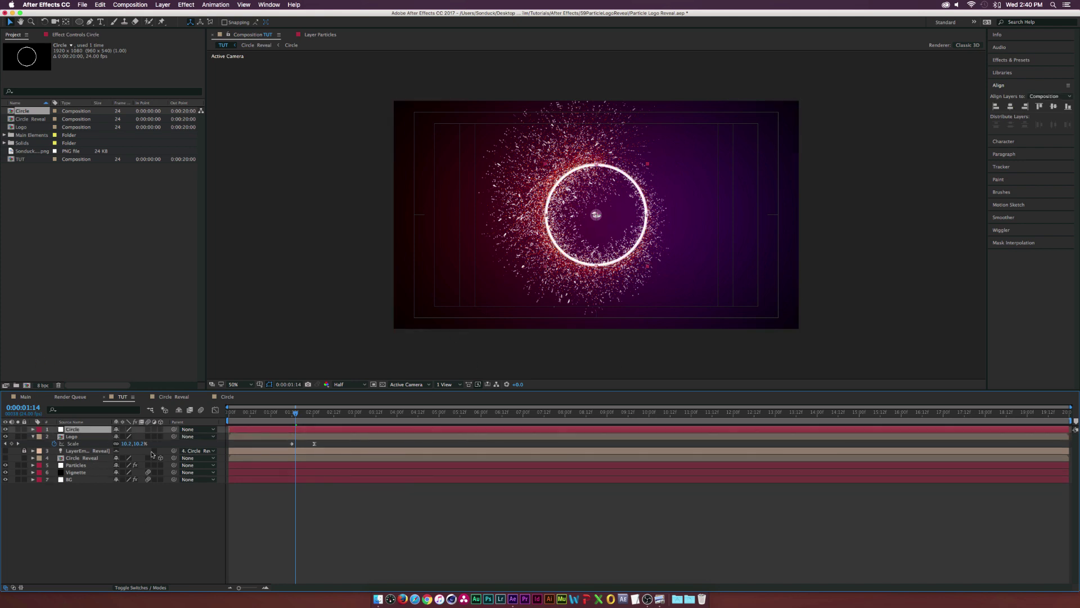
{"action": "key", "text": "u"}
{"action": "left_click_drag", "start_coordinate": [314, 438], "coordinate": [174, 439]}
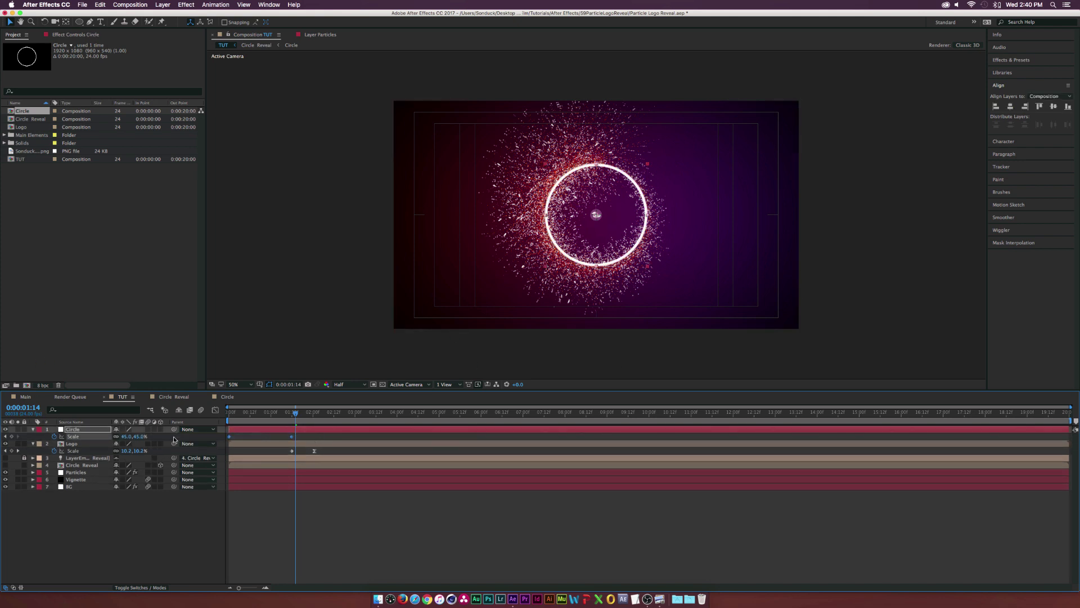
{"action": "key", "text": "Delete"}
Set a 0% Scale keyframe on the circle near 0:00:02:01.
{"action": "left_click_drag", "start_coordinate": [309, 415], "coordinate": [314, 416]}
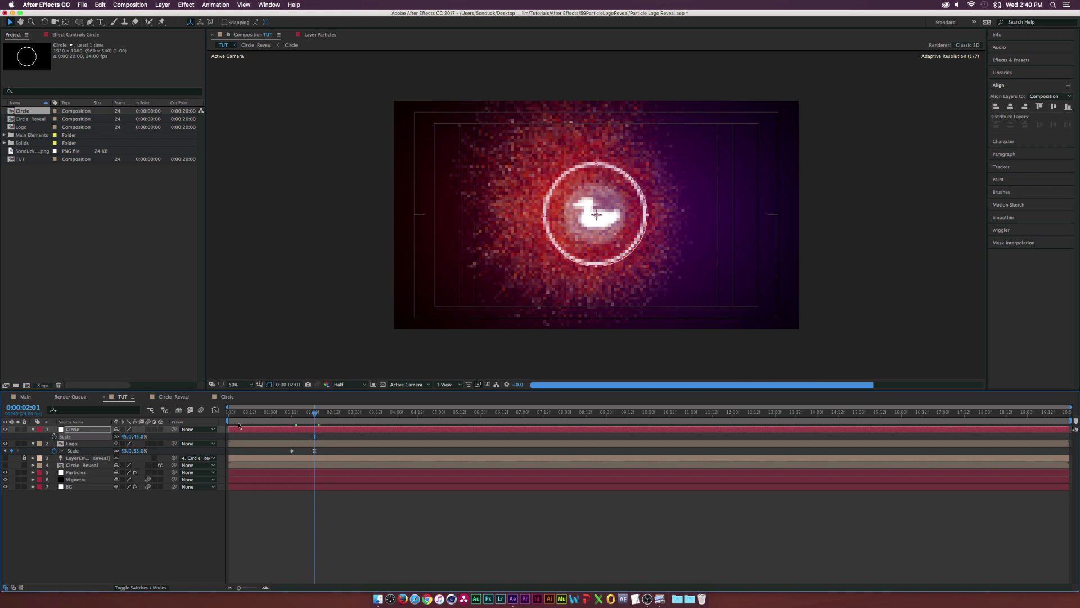
{"action": "left_click", "coordinate": [54, 437]}
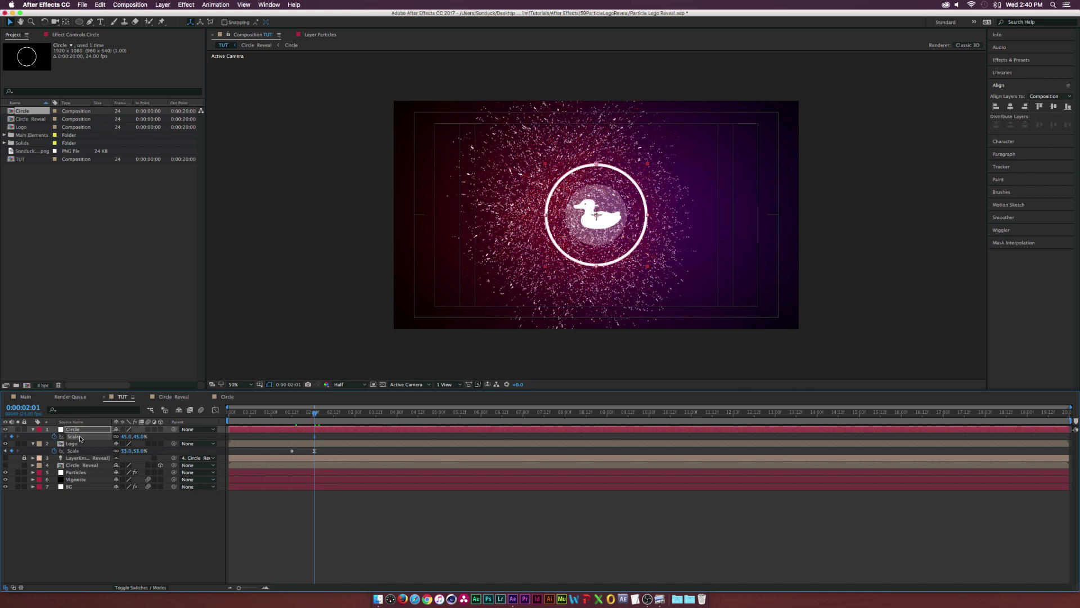
{"action": "left_click", "coordinate": [138, 436]}
{"action": "type", "text": "0"}
{"action": "left_click", "coordinate": [329, 421]}
Keyframe the circle's Scale at 224% at 0:00:03:00.
{"action": "left_click_drag", "start_coordinate": [318, 416], "coordinate": [355, 416]}
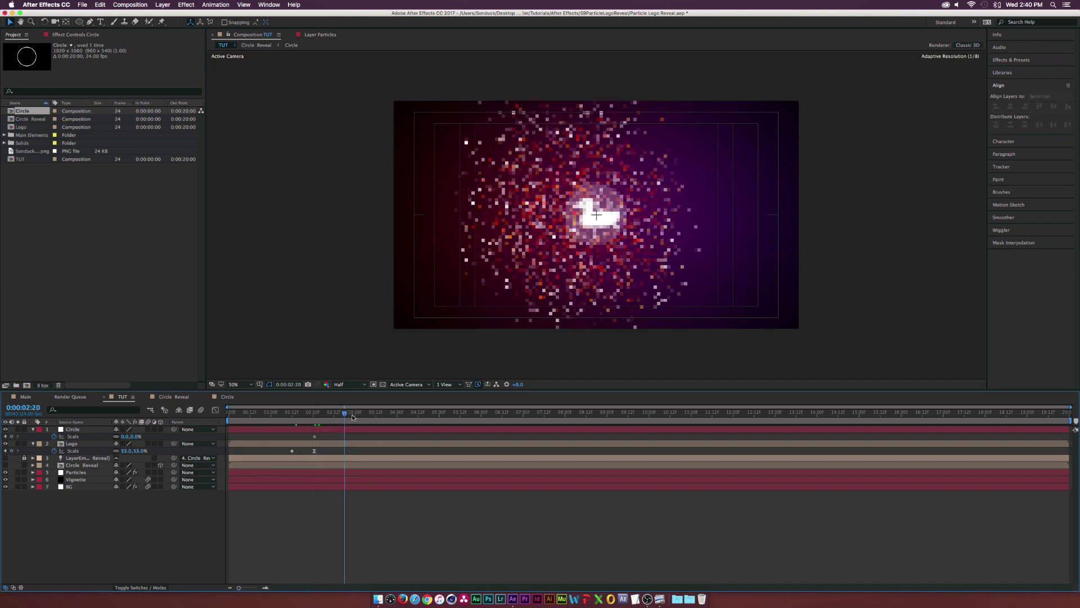
{"action": "left_click", "coordinate": [123, 437]}
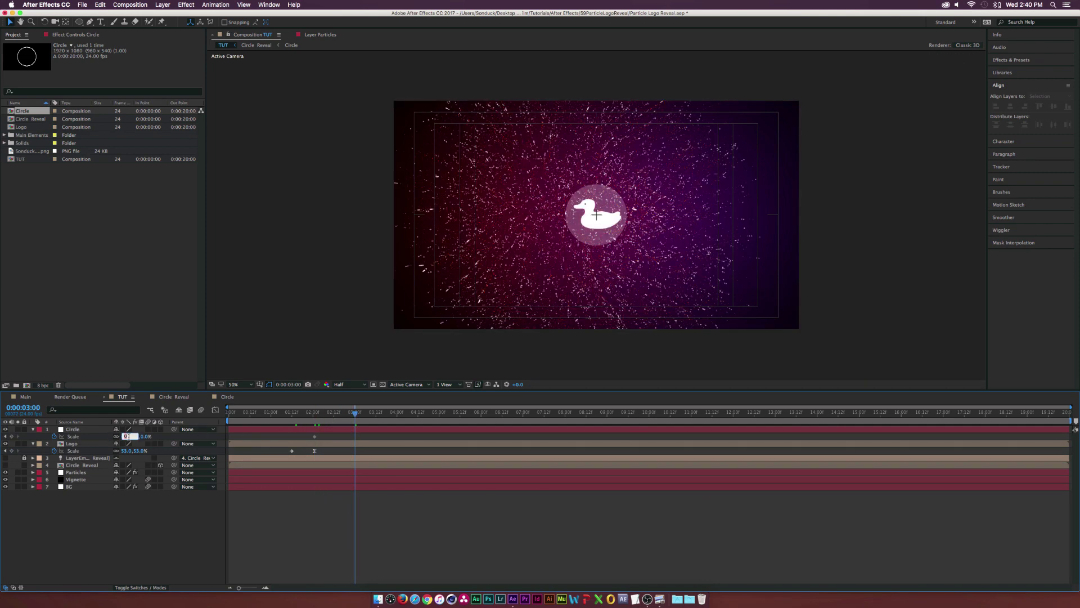
{"action": "type", "text": "1"}
{"action": "key", "text": "Return"}
{"action": "left_click_drag", "start_coordinate": [123, 437], "coordinate": [220, 438]}
Reselect the Circle layer and start pre-composing it.
{"action": "left_click", "coordinate": [100, 529]}
{"action": "left_click", "coordinate": [81, 431]}
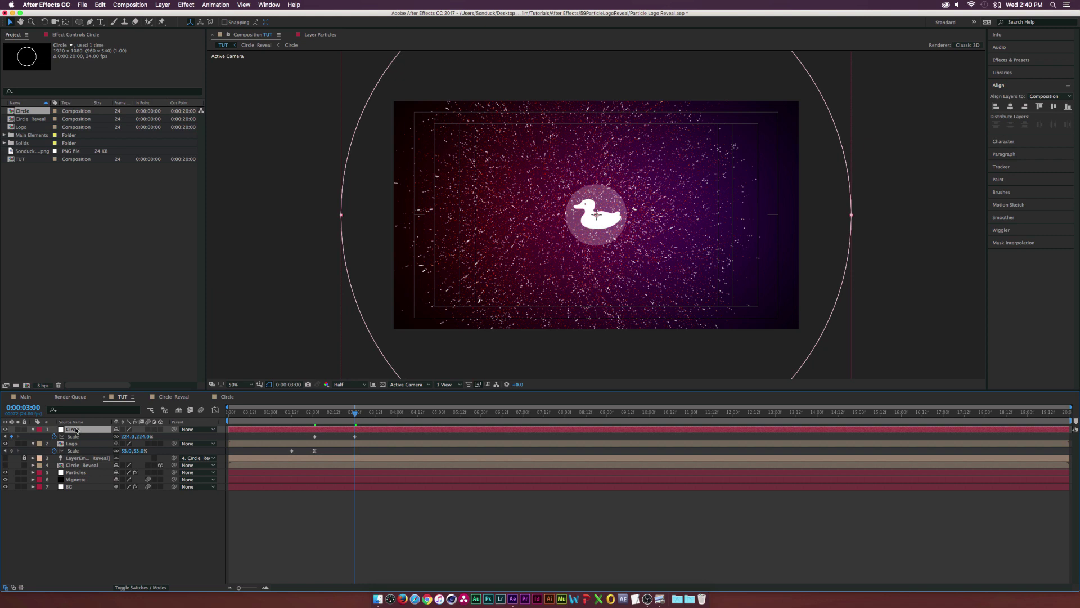
{"action": "key", "text": "super+shift+c"}
Name the precomp Shockwave Reveal and create it.
{"action": "key", "text": "super+a"}
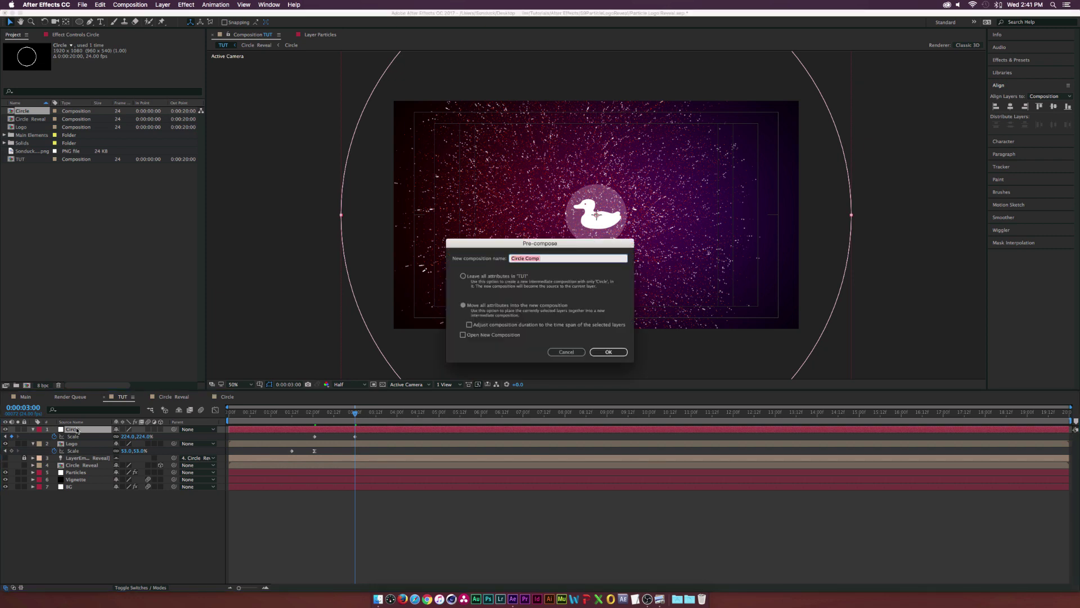
{"action": "type", "text": "Sc"}
{"action": "left_click", "coordinate": [602, 352]}
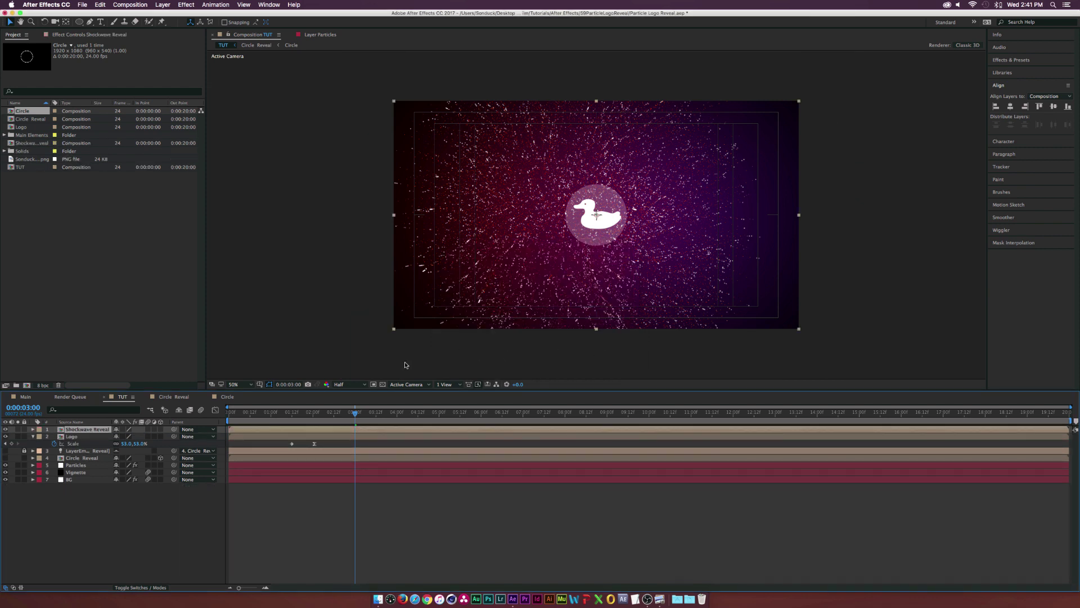
Duplicate the Particles layer and move the copy to the top of the stack.
{"action": "left_click", "coordinate": [72, 467]}
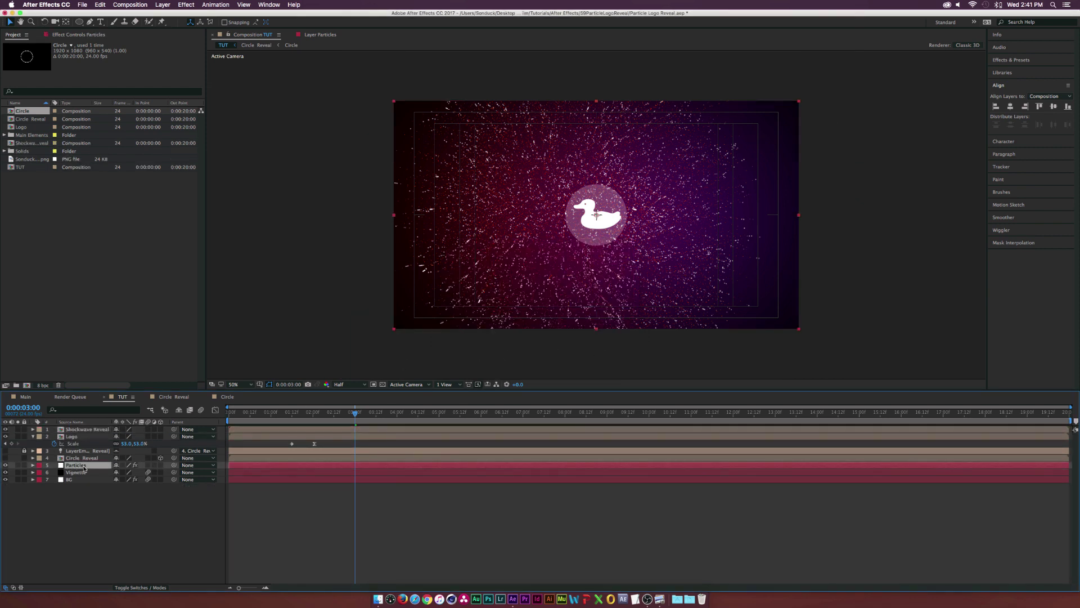
{"action": "key", "text": "super+d"}
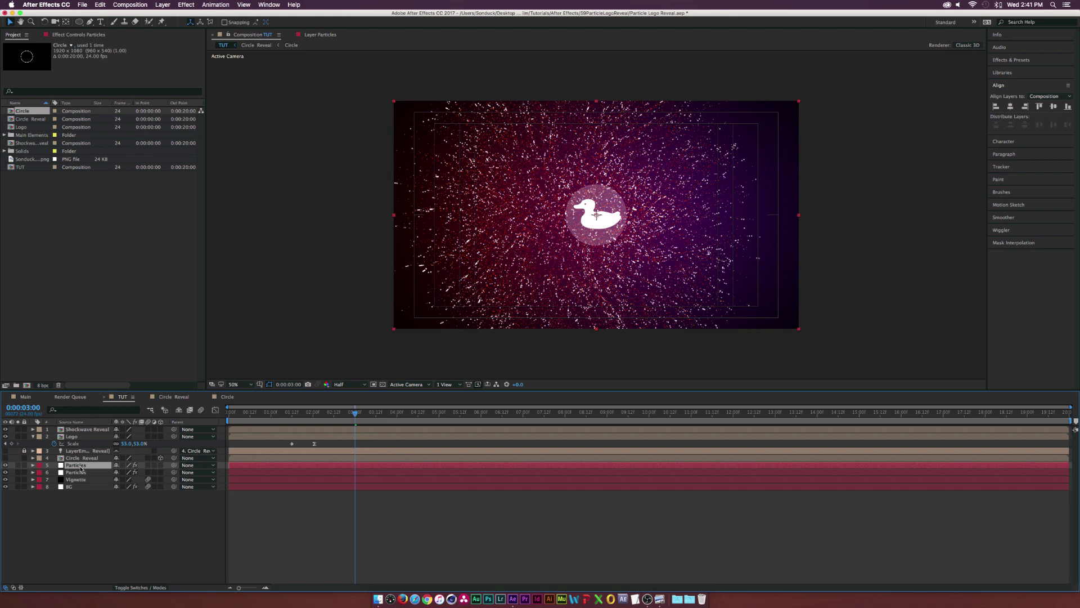
{"action": "left_click_drag", "start_coordinate": [83, 467], "coordinate": [84, 427]}
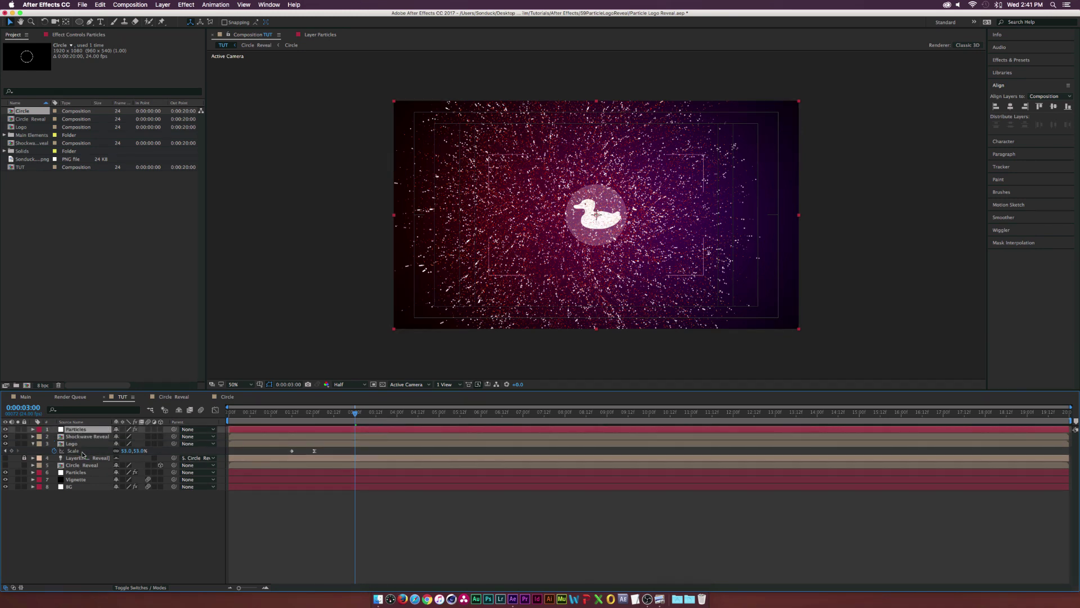
Make Shockwave Reveal a 3D layer and show the Particles layer's Particular settings.
{"action": "left_click", "coordinate": [59, 436]}
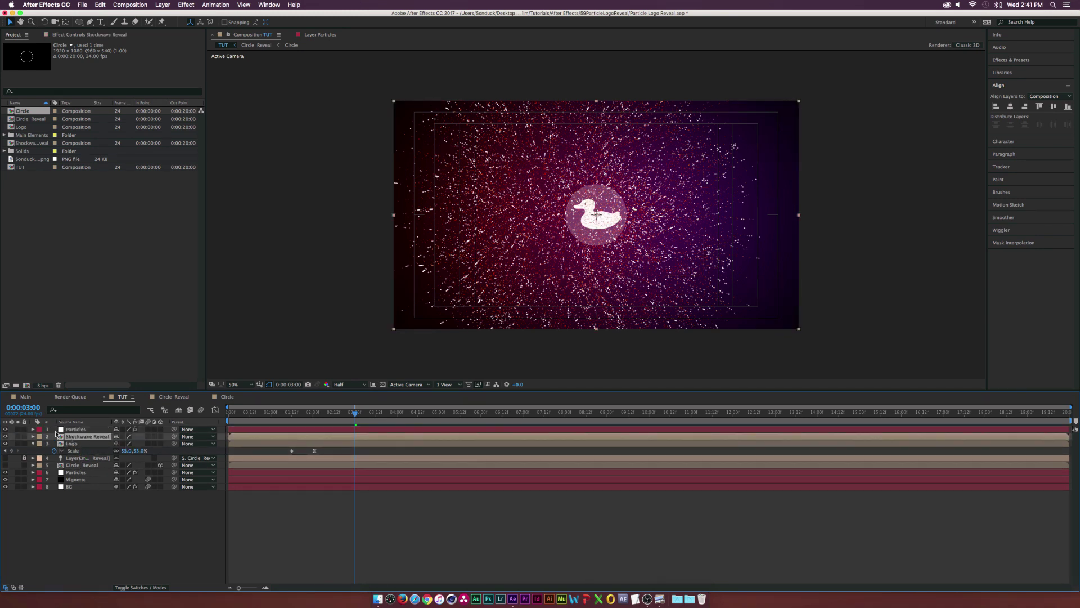
{"action": "left_click", "coordinate": [160, 436]}
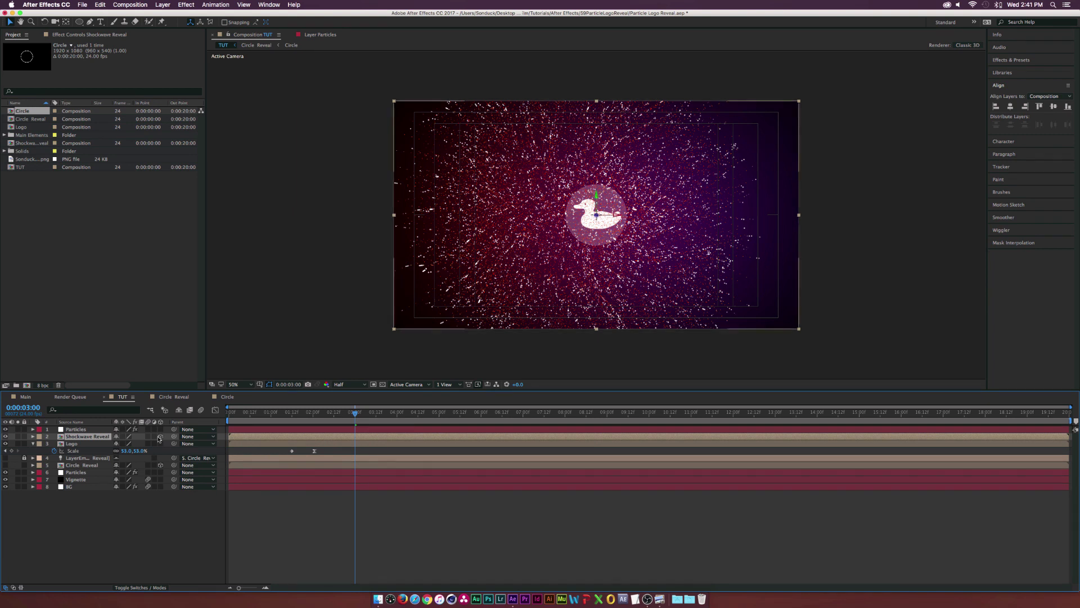
{"action": "left_click", "coordinate": [85, 429]}
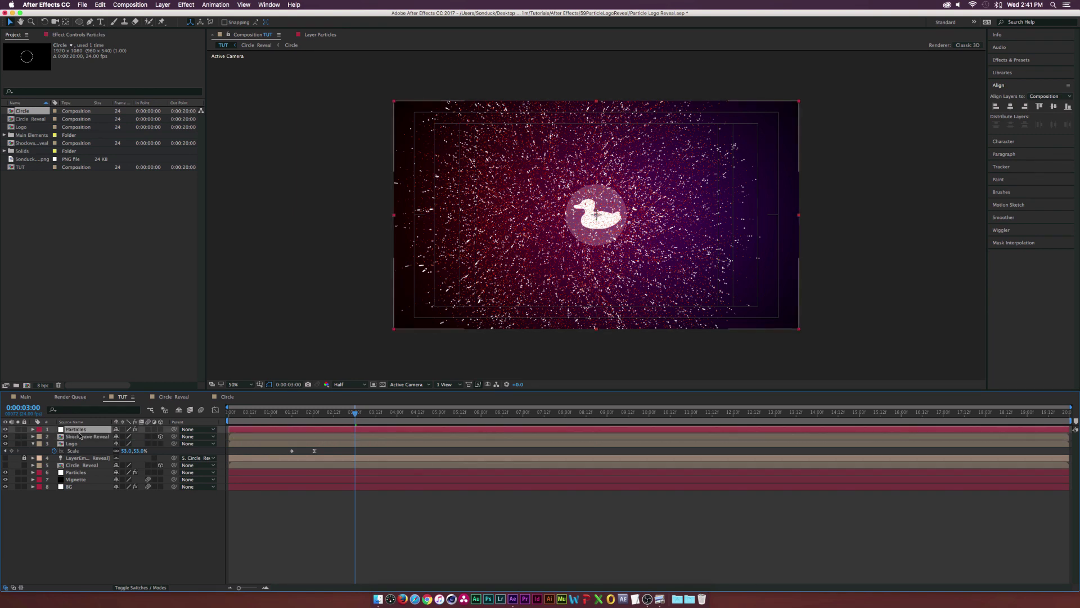
{"action": "left_click", "coordinate": [75, 36]}
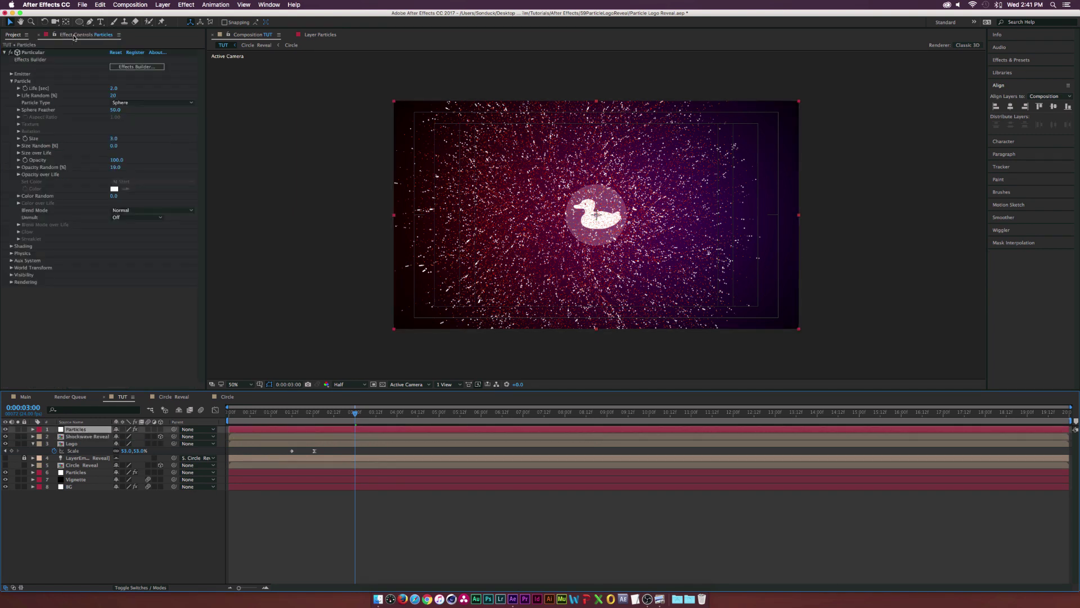
Set Particular's Layer Emitter source to the 3. Shockwave Reveal layer.
{"action": "left_click", "coordinate": [12, 74]}
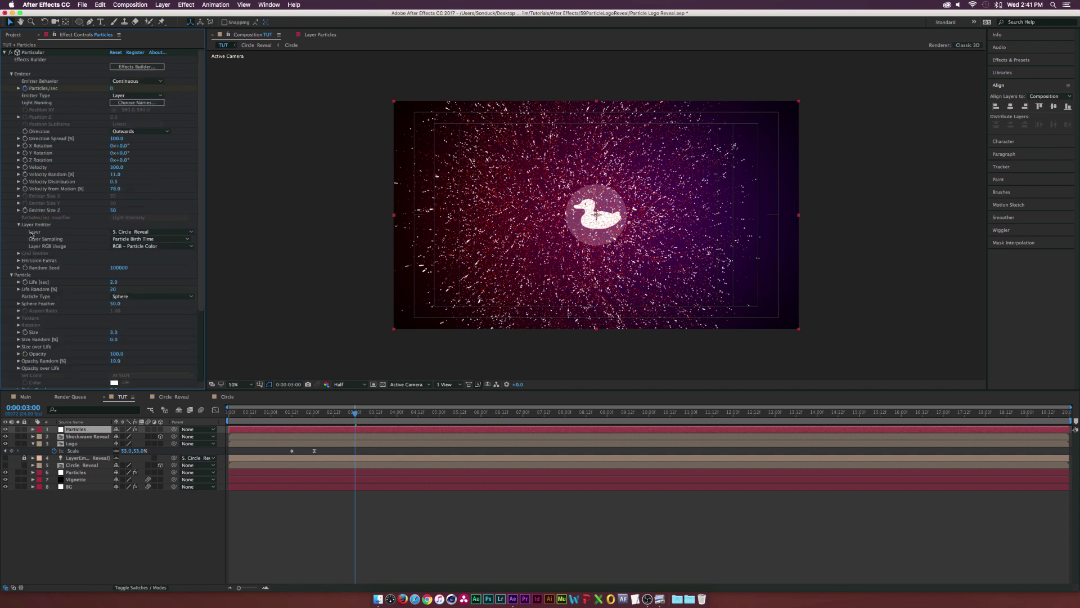
{"action": "left_click", "coordinate": [158, 231]}
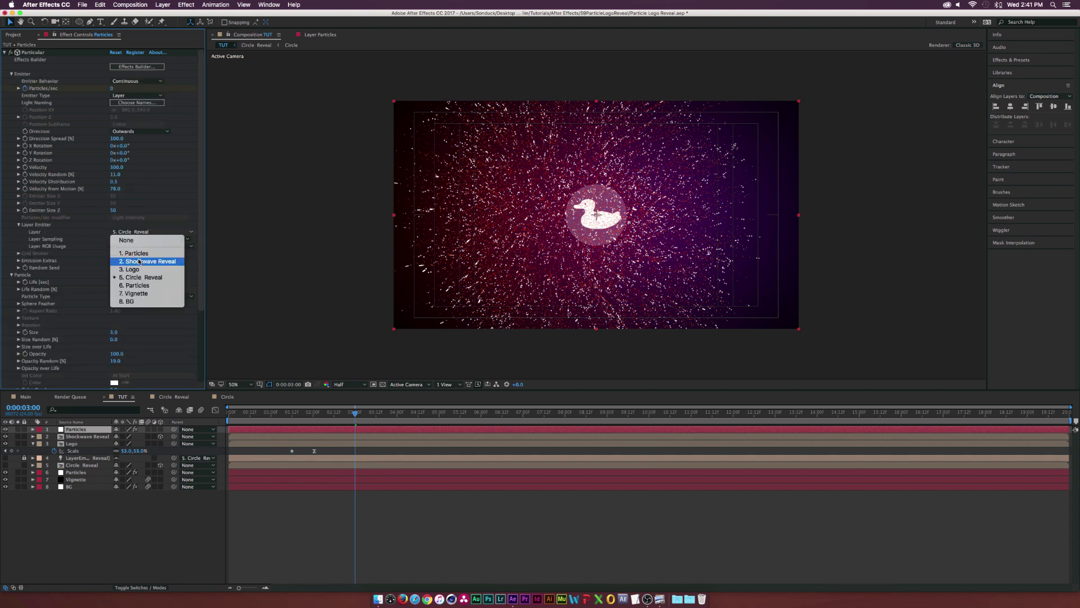
{"action": "left_click", "coordinate": [140, 261]}
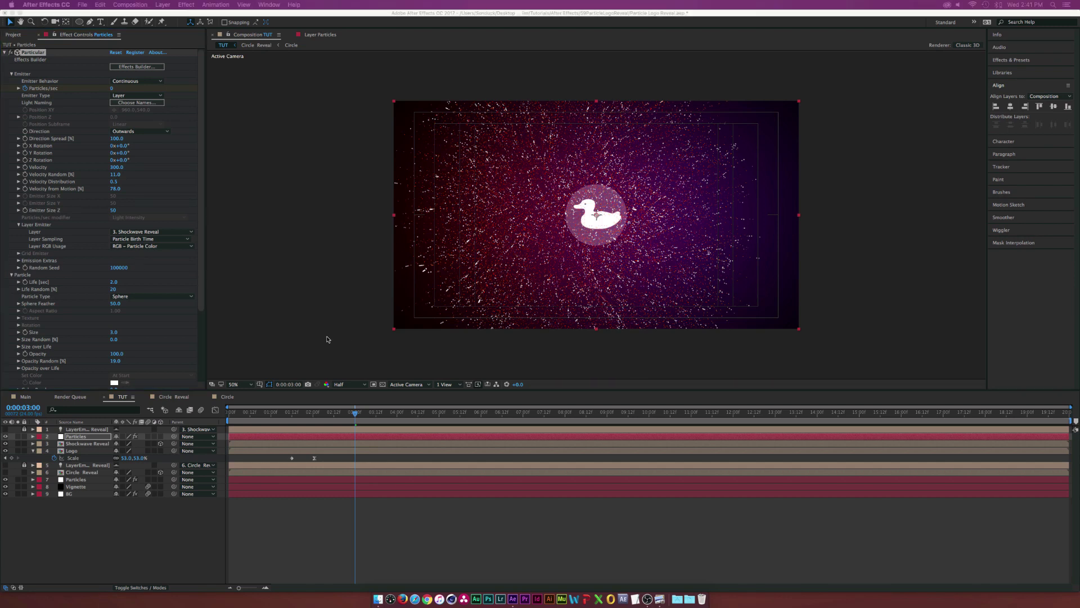
At 0:00:02:17, hide the original Particles layer and white ring, then select the new Particles layer.
{"action": "left_click", "coordinate": [343, 412]}
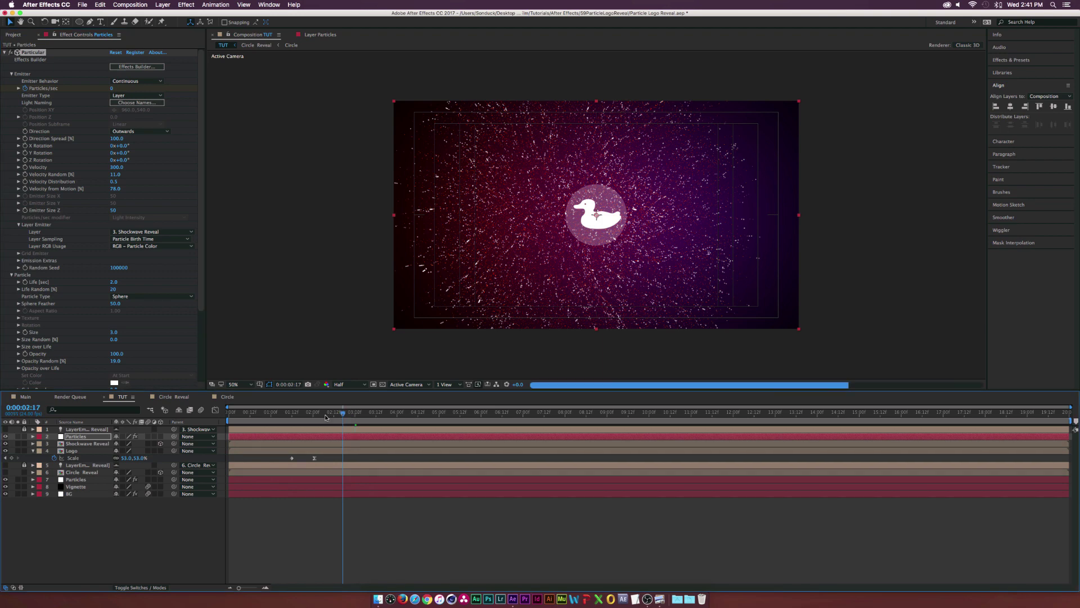
{"action": "left_click", "coordinate": [6, 479]}
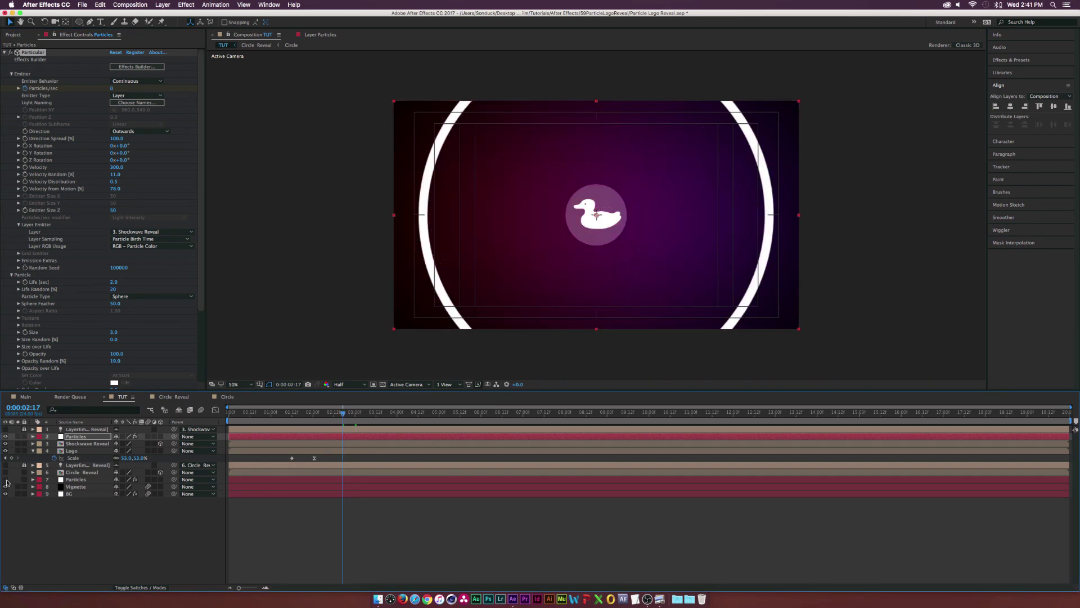
{"action": "left_click", "coordinate": [5, 443]}
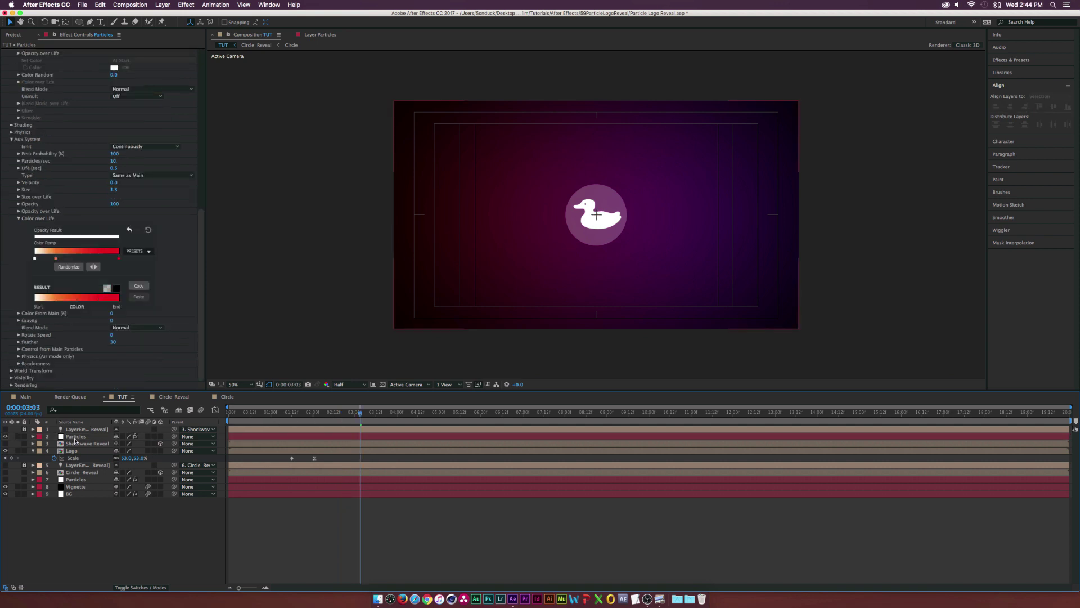
{"action": "left_click", "coordinate": [75, 437]}
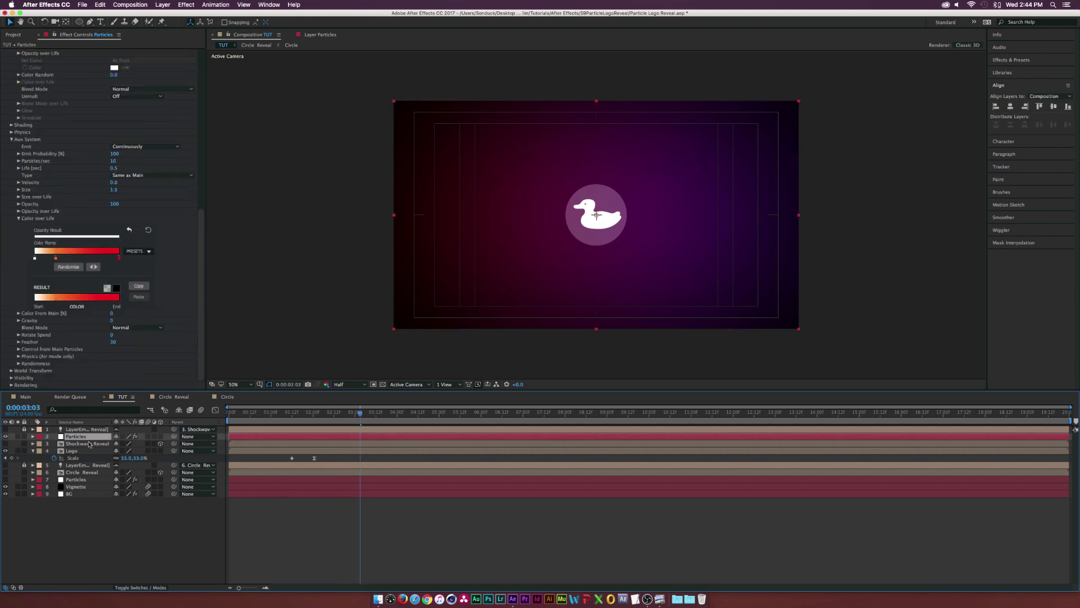
Time-reverse the Particles/sec keyframes via Keyframe Assistant and preview the ring around 0:00:02:12.
{"action": "key", "text": "u"}
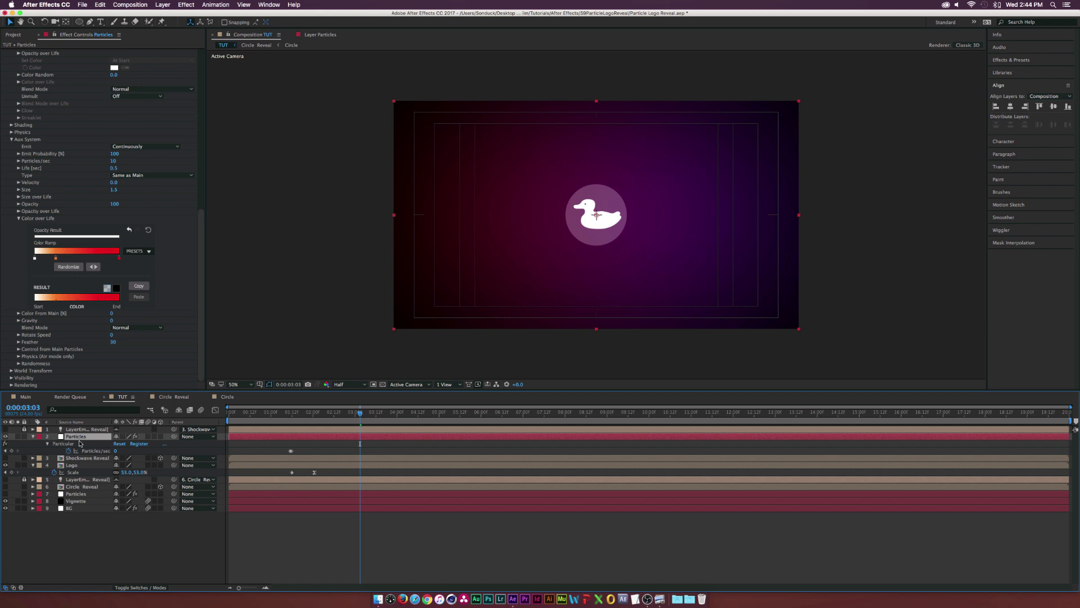
{"action": "left_click", "coordinate": [291, 450]}
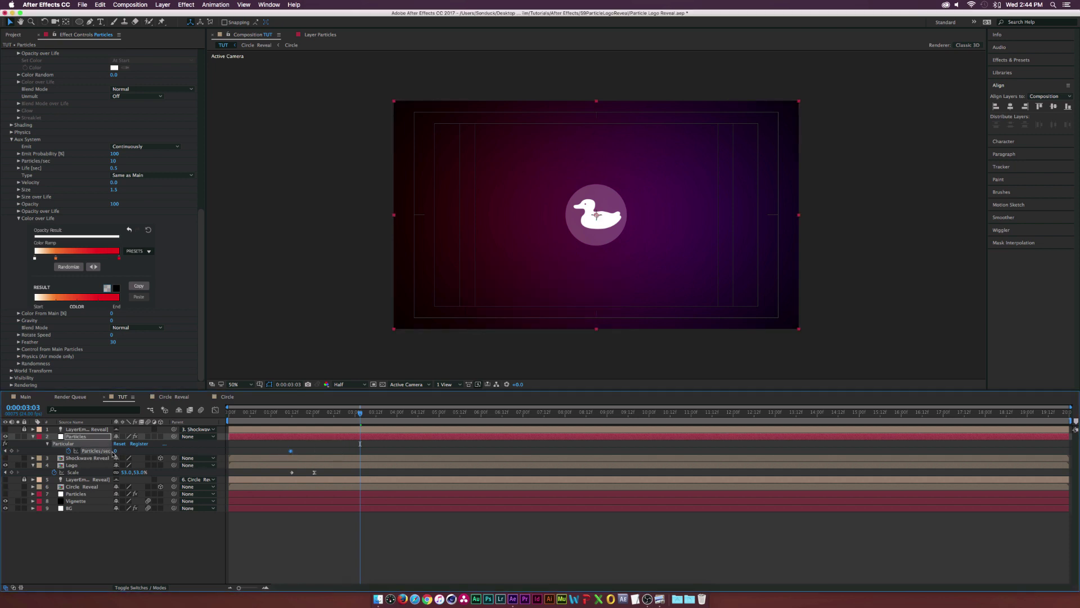
{"action": "right_click", "coordinate": [291, 452]}
{"action": "mouse_move", "coordinate": [325, 549]}
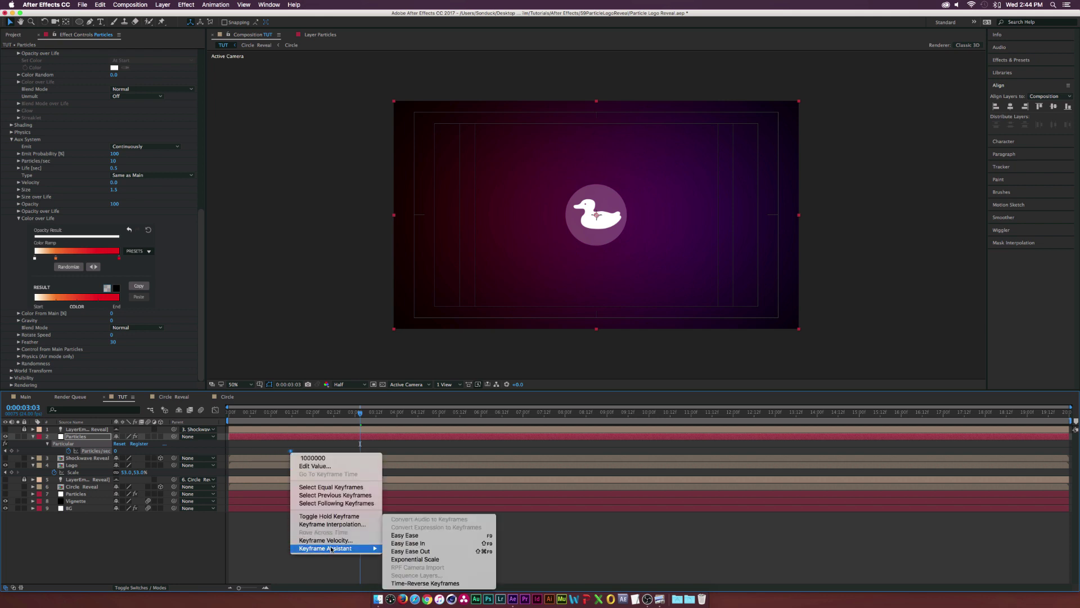
{"action": "left_click", "coordinate": [429, 584]}
{"action": "left_click", "coordinate": [334, 412]}
{"action": "left_click", "coordinate": [345, 413]}
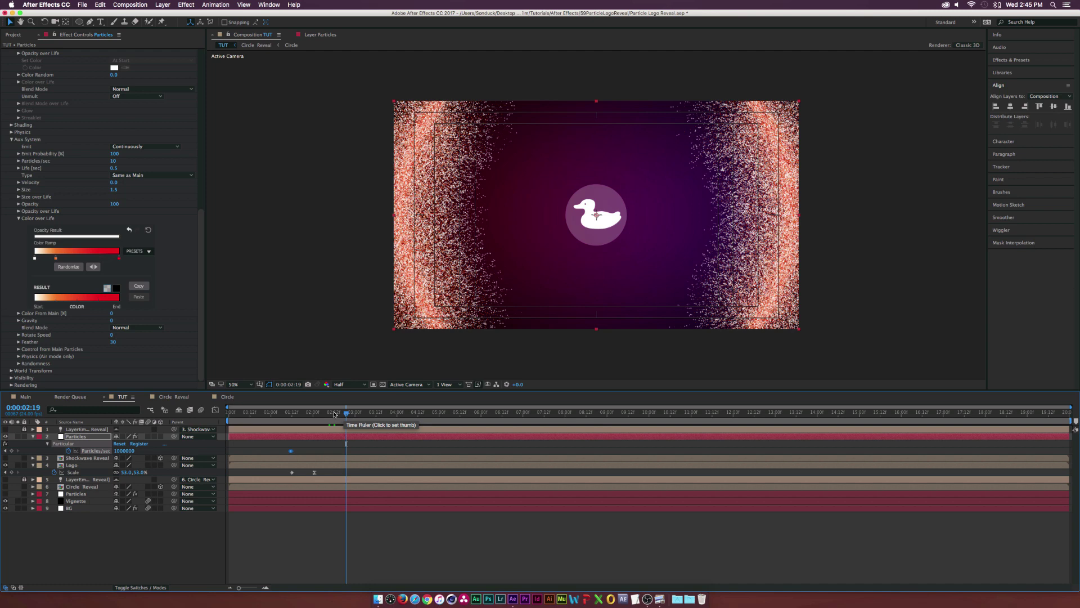
{"action": "left_click", "coordinate": [334, 412]}
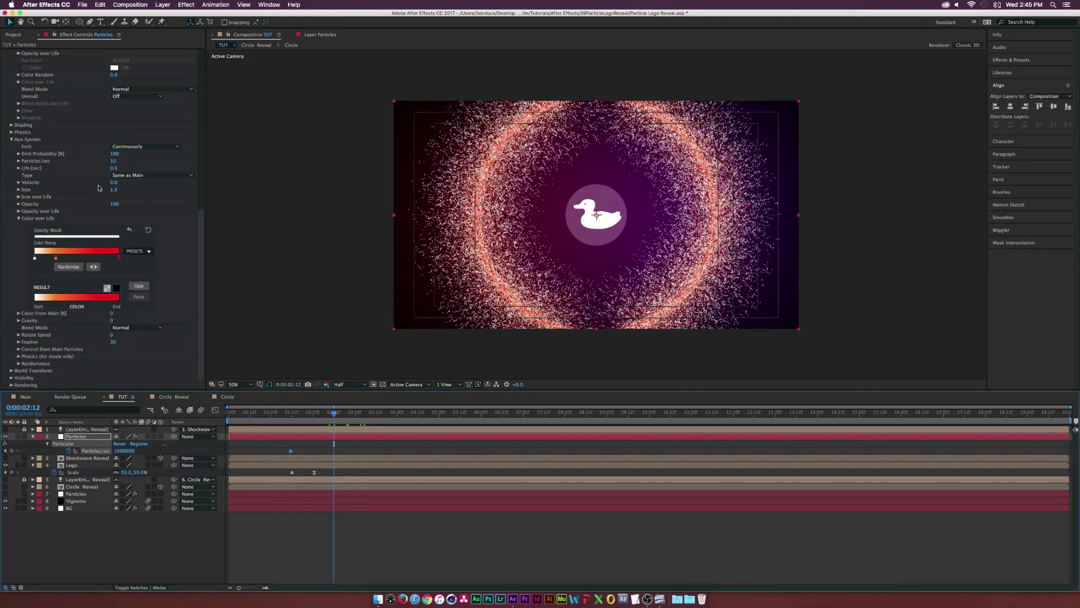
Set Particular's particle Size to 1 and Aux System Size to 1.
{"action": "scroll", "coordinate": [31, 135], "scroll_direction": "up", "scroll_amount": 10}
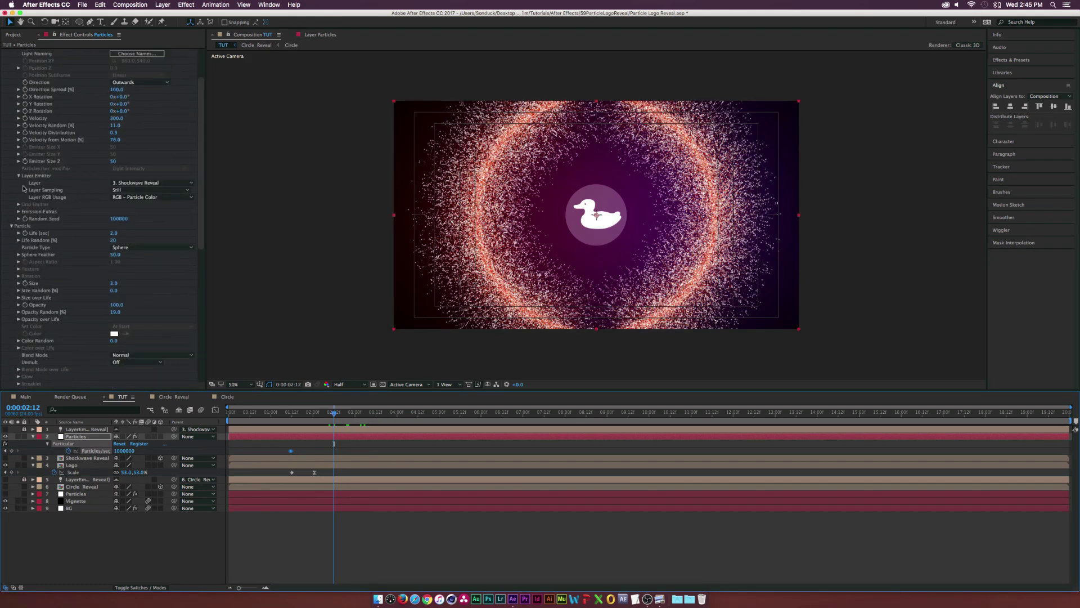
{"action": "scroll", "coordinate": [24, 168], "scroll_direction": "up", "scroll_amount": 4}
{"action": "left_click", "coordinate": [114, 332]}
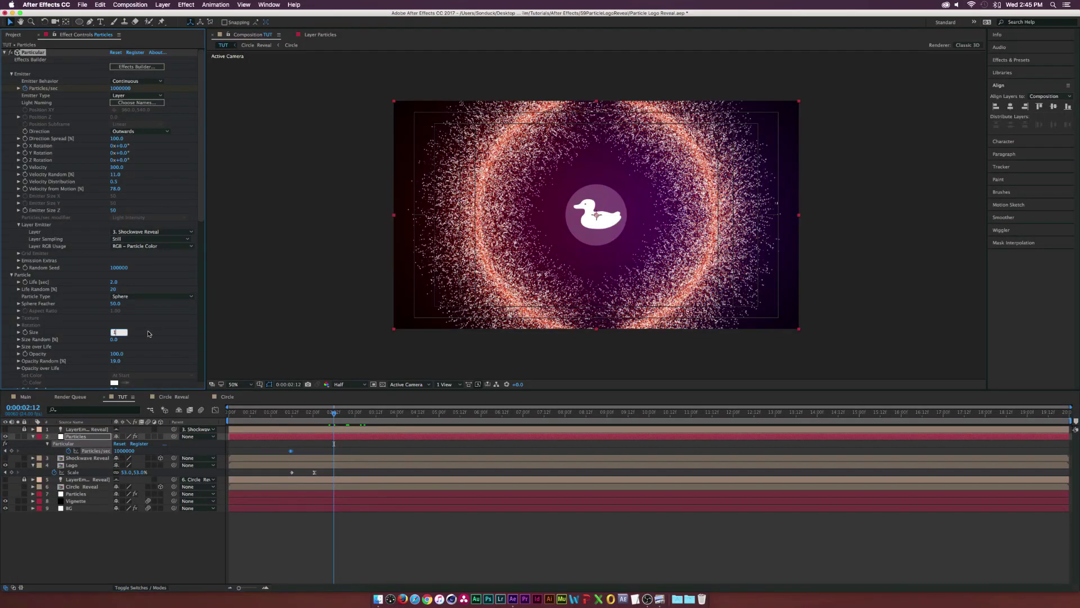
{"action": "type", "text": "1"}
{"action": "key", "text": "Return"}
{"action": "scroll", "coordinate": [169, 309], "scroll_direction": "down", "scroll_amount": 10}
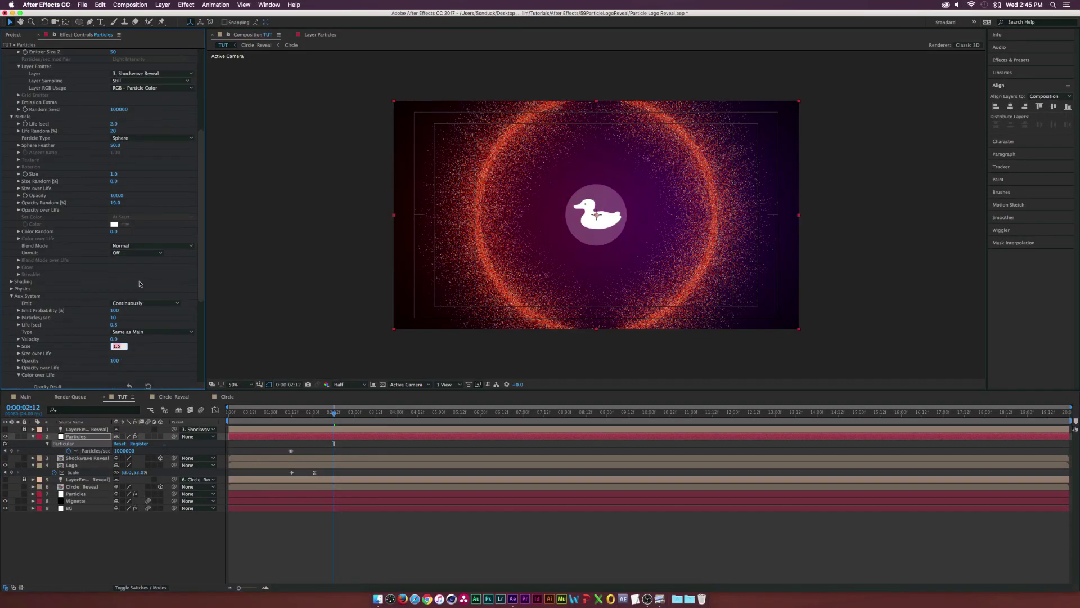
{"action": "left_click", "coordinate": [113, 347]}
{"action": "type", "text": "1"}
{"action": "key", "text": "Return"}
{"action": "left_click", "coordinate": [563, 113]}
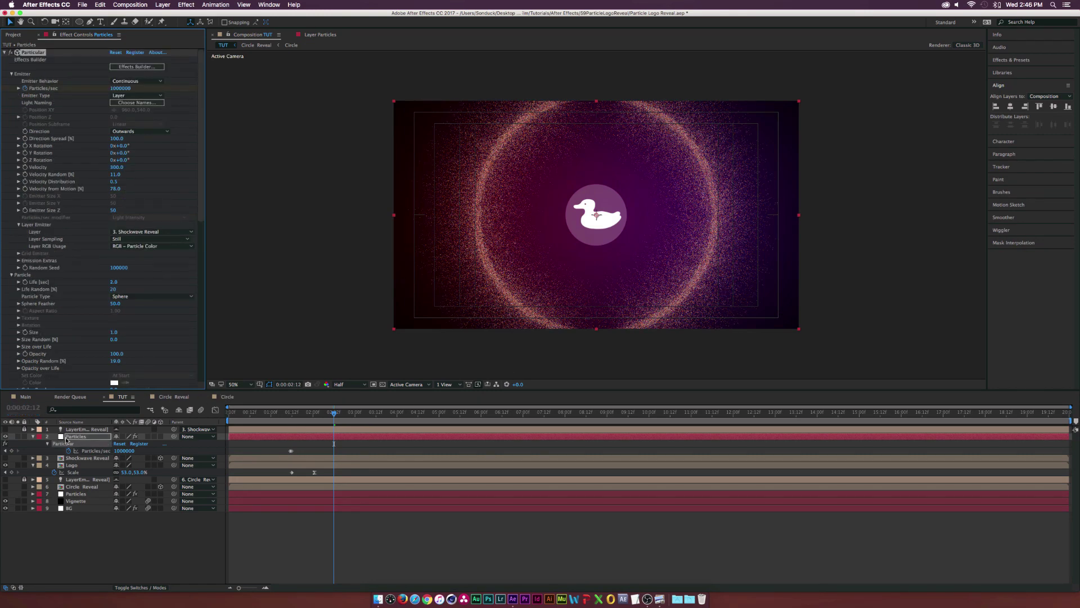
{"action": "double_click", "coordinate": [81, 460]}
Thin the ring by setting the Circle layer's Mask 2 Expansion to -5.0 pixels, then return to TUT.
{"action": "left_click", "coordinate": [80, 429]}
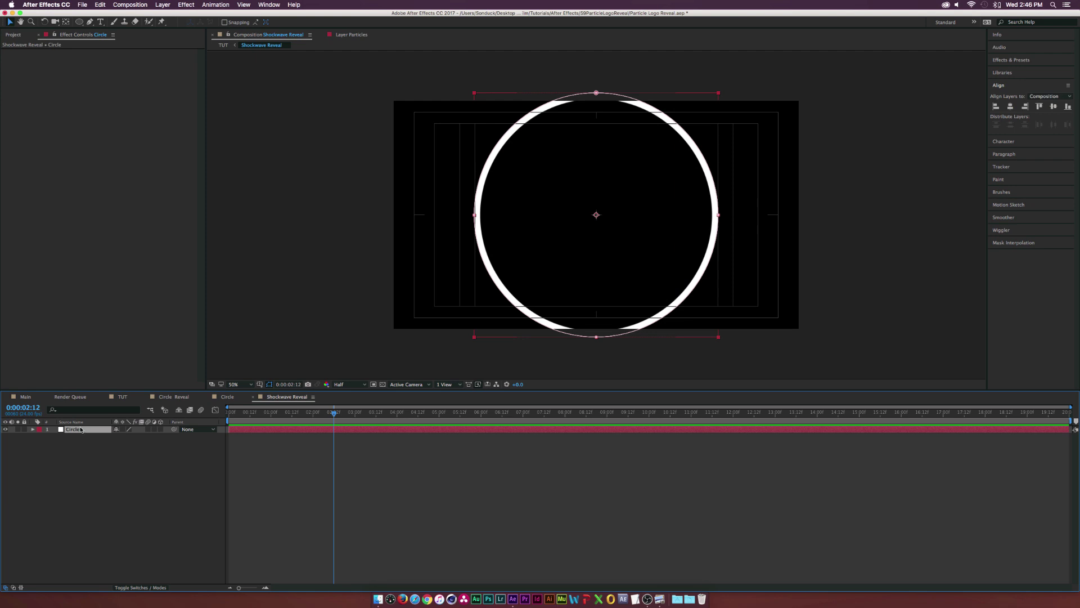
{"action": "key", "text": "m"}
{"action": "key", "text": "m"}
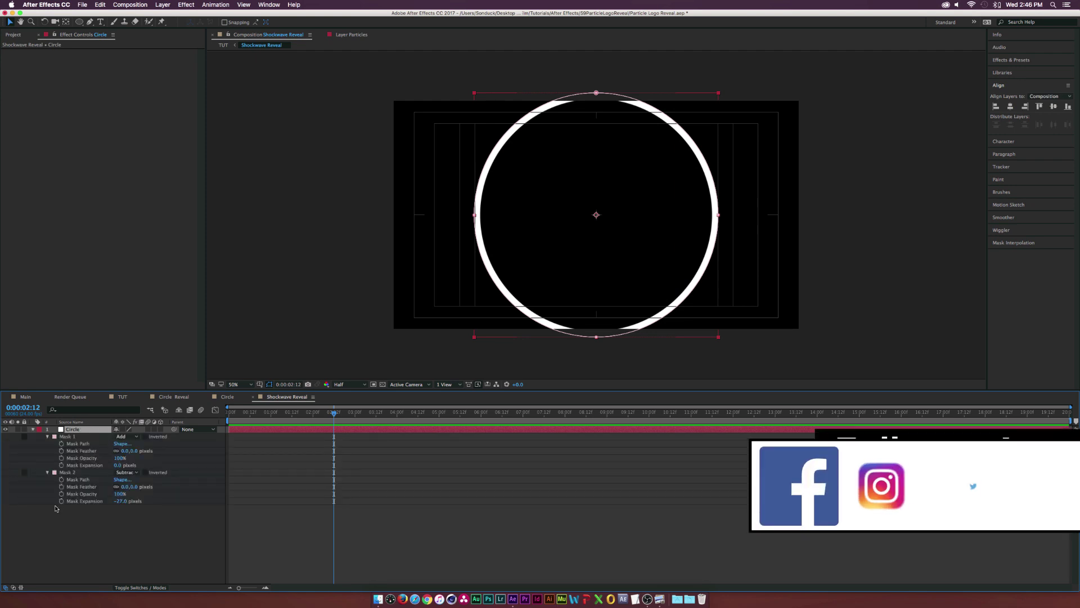
{"action": "left_click_drag", "start_coordinate": [120, 501], "coordinate": [127, 494]}
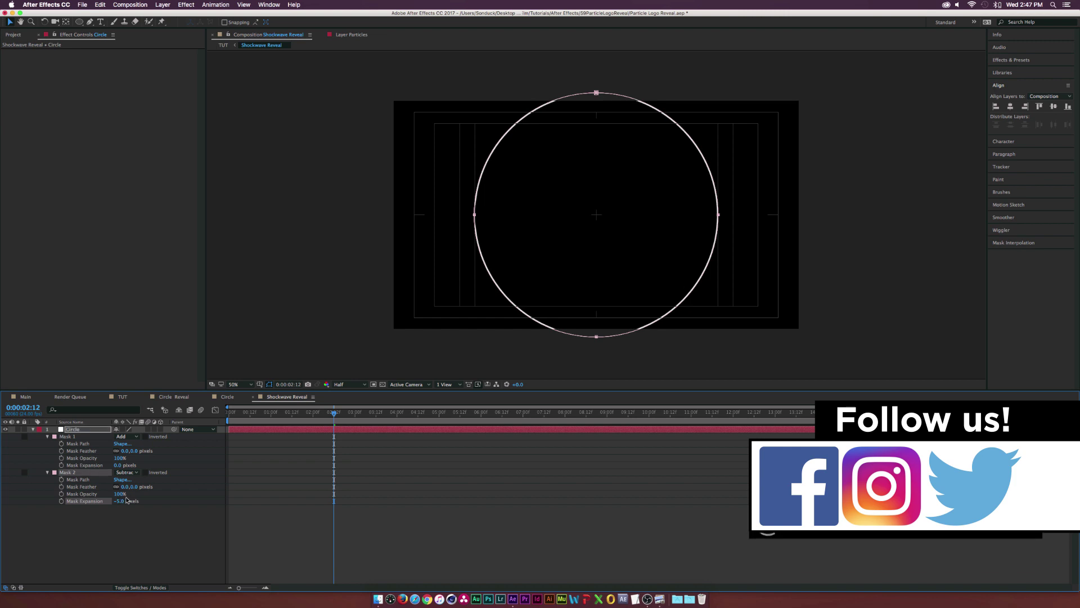
{"action": "left_click", "coordinate": [136, 546]}
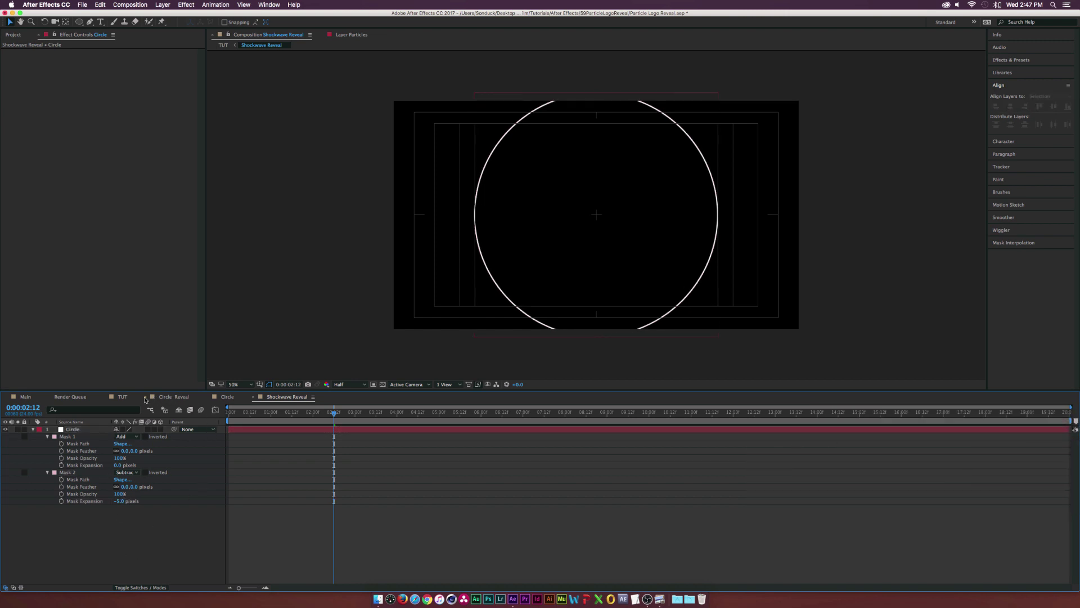
{"action": "left_click", "coordinate": [123, 397]}
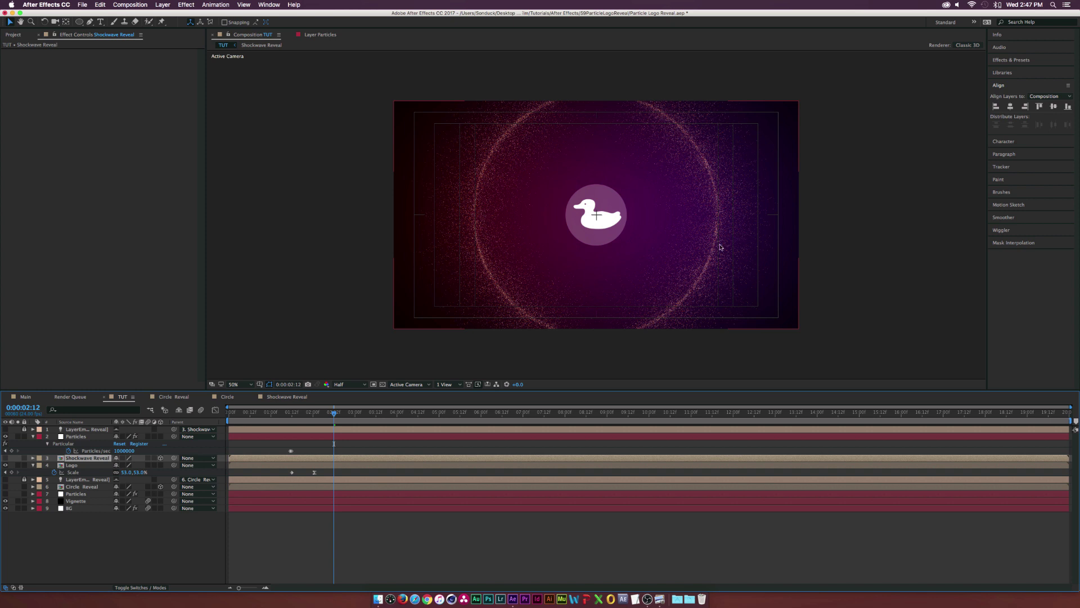
Turn layer 7 Particles back on and scrub through to 0:00:04:14 to check the reveal.
{"action": "mouse_move", "coordinate": [295, 416]}
{"action": "left_mouse_down"}
{"action": "mouse_move", "coordinate": [362, 416]}
{"action": "mouse_move", "coordinate": [294, 415]}
{"action": "left_mouse_up"}
{"action": "left_click", "coordinate": [318, 416]}
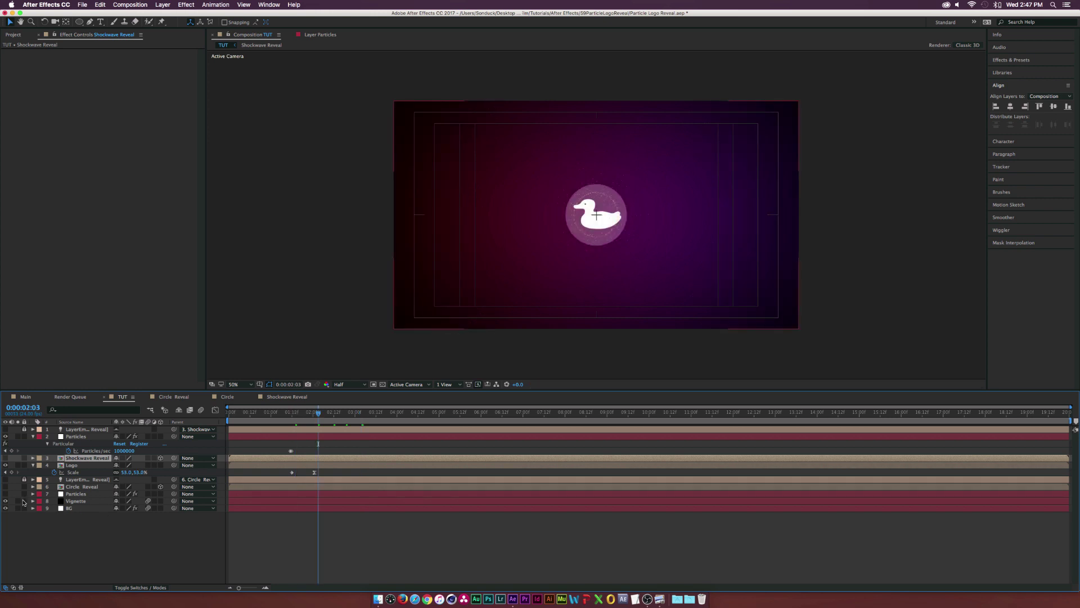
{"action": "left_click", "coordinate": [6, 493]}
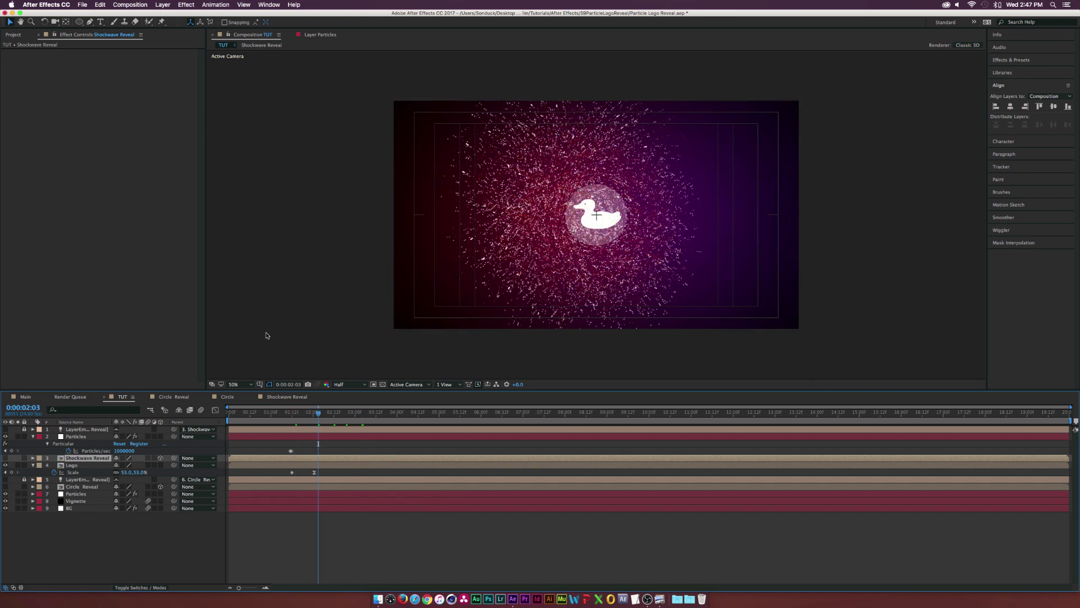
{"action": "left_click", "coordinate": [289, 415]}
{"action": "left_click_drag", "start_coordinate": [289, 415], "coordinate": [392, 414]}
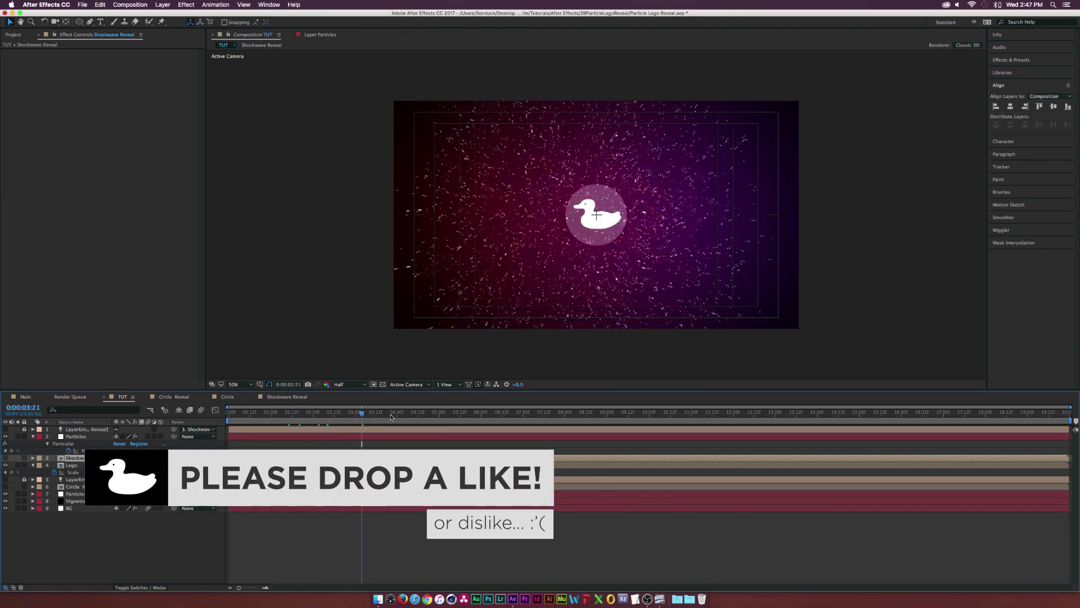
{"action": "left_click", "coordinate": [422, 414]}
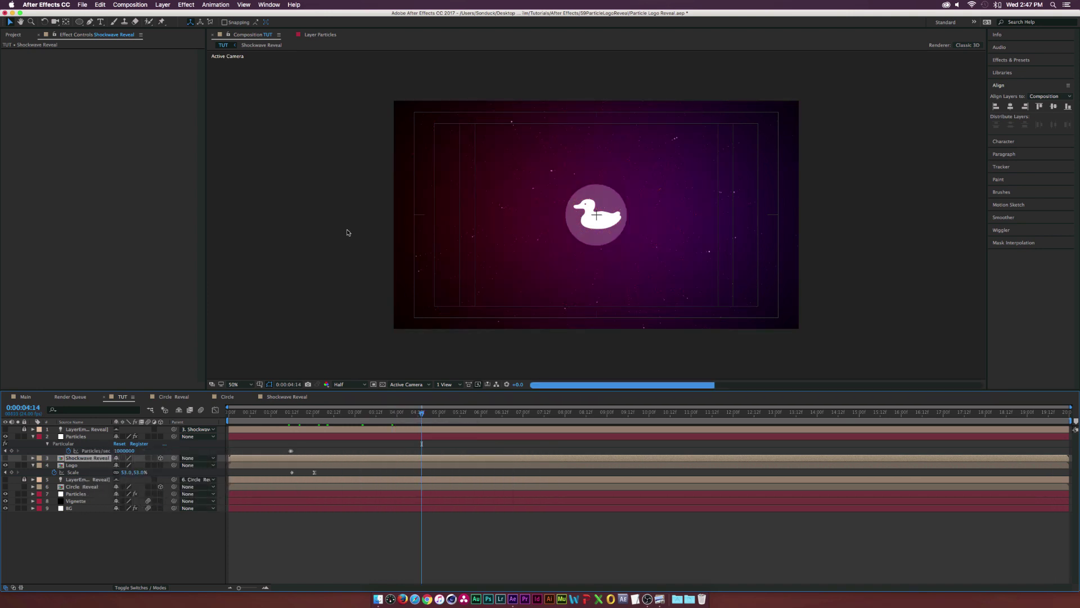